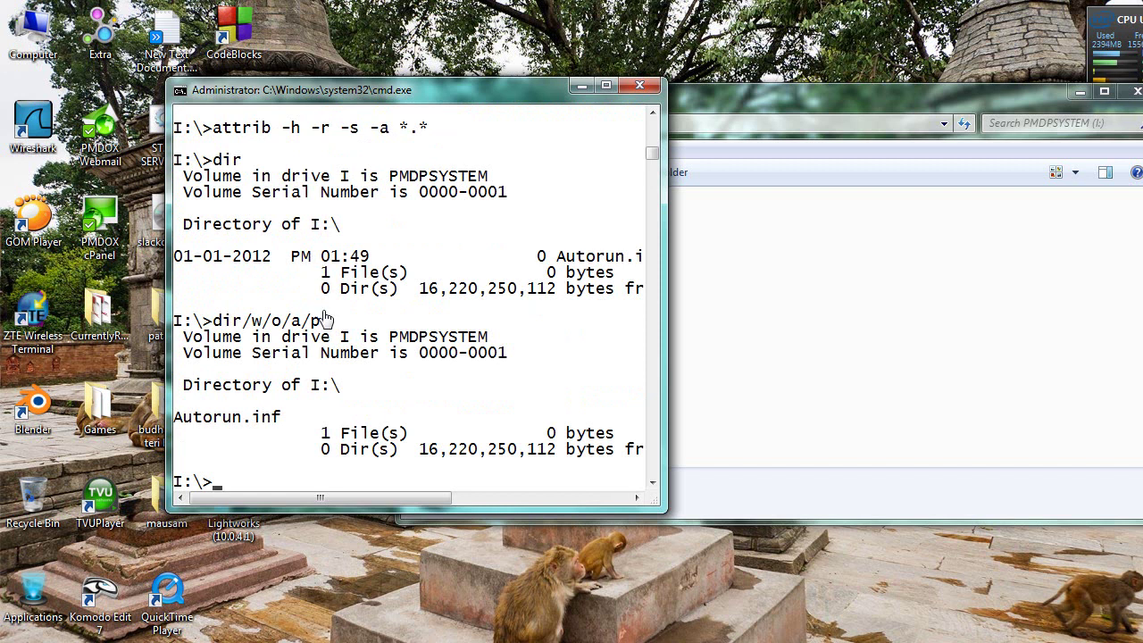
Delete the Autorun.inf file from the root of drive I: with the del command.
scroll(324, 319, "down", 1)
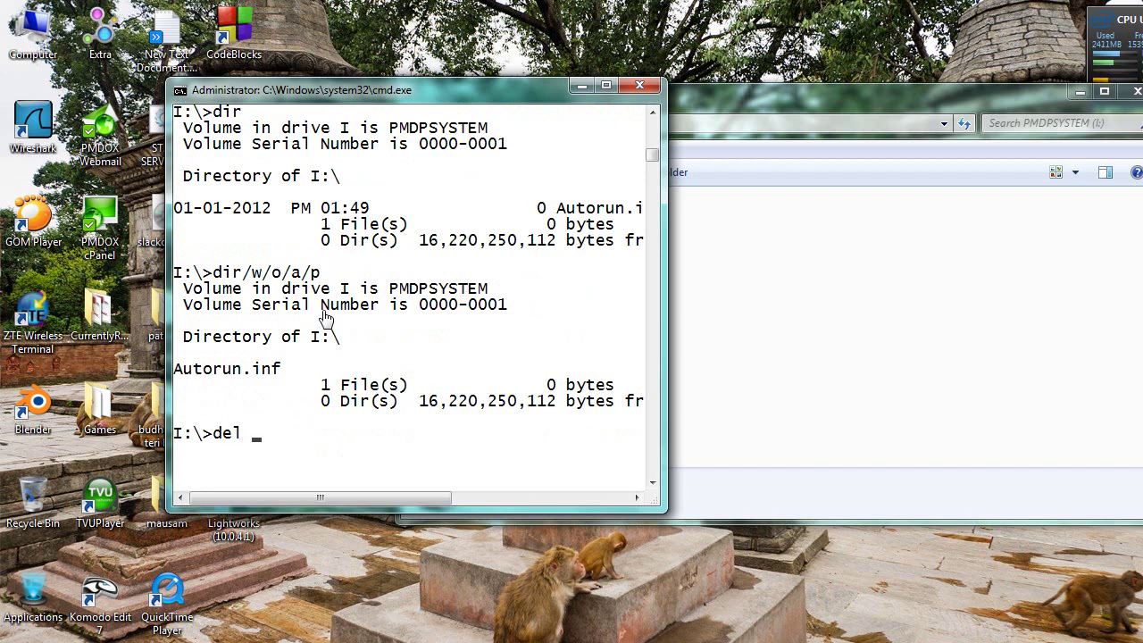
type("utorun.inf")
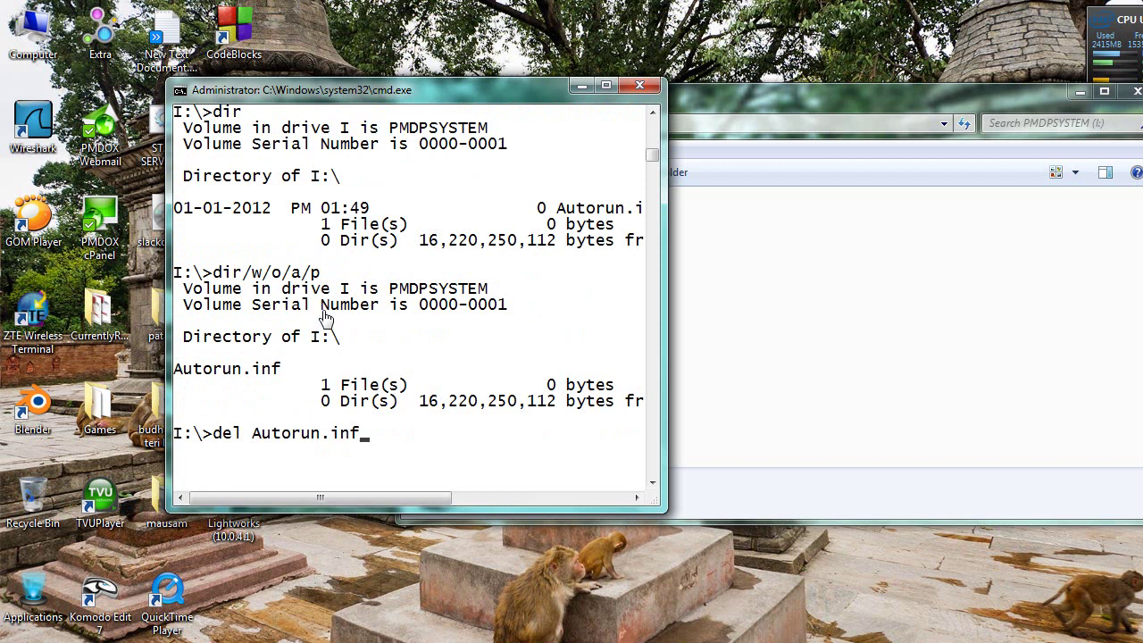
key("Return")
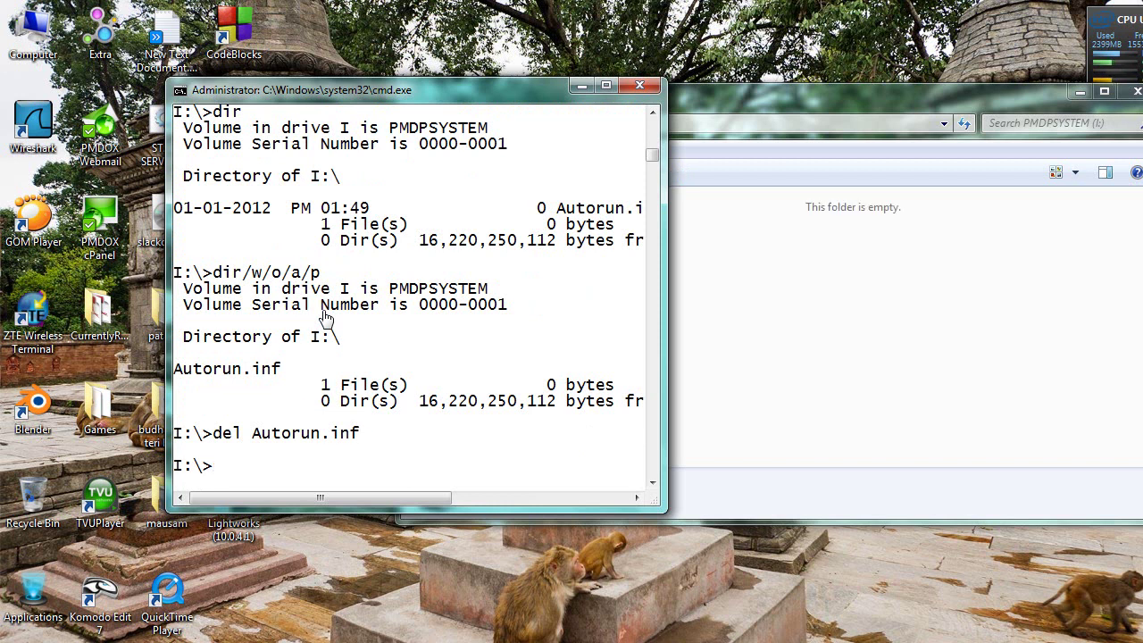
Review the earlier del, attrib and dir commands in the console output.
scroll(653, 115, "up", 1)
scroll(653, 115, "up", 2)
left_click(653, 112)
left_click(653, 113)
left_click(653, 113)
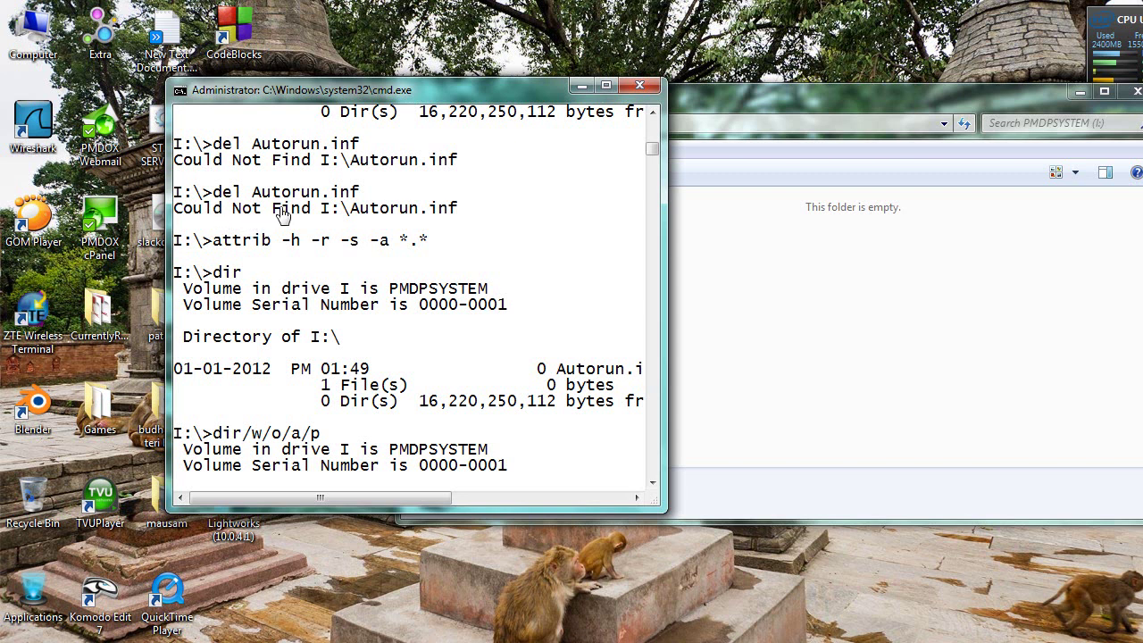
scroll(286, 218, "down", 4)
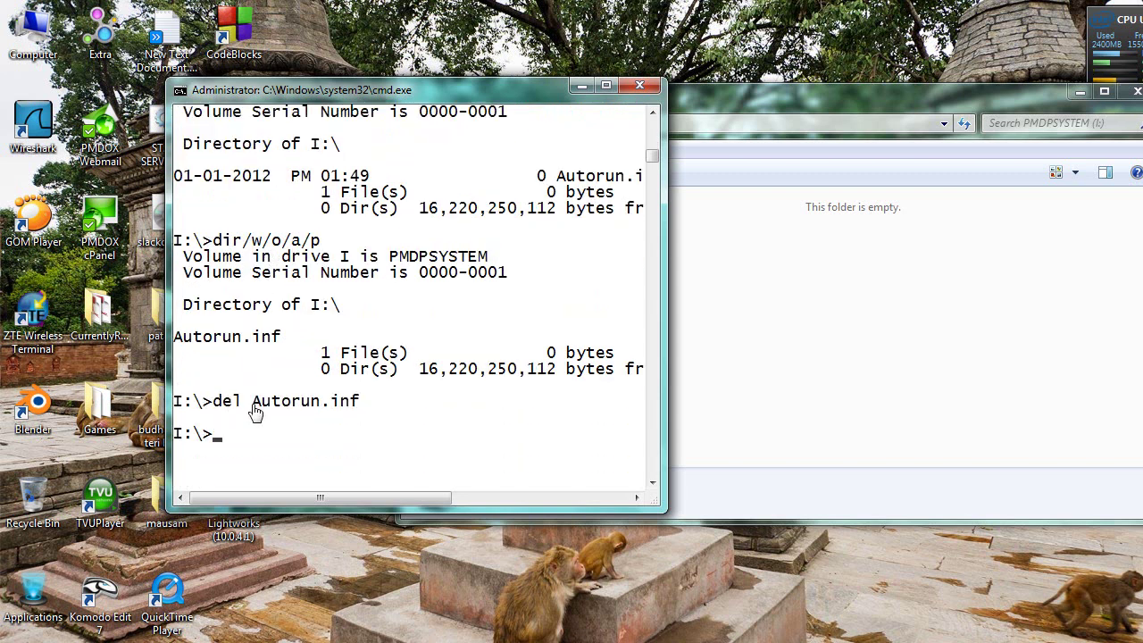
List all contents of drive I: by running dir/w/o/a/p again.
mouse_move(407, 92)
left_mouse_down()
mouse_move(466, 318)
mouse_move(403, 80)
left_mouse_up()
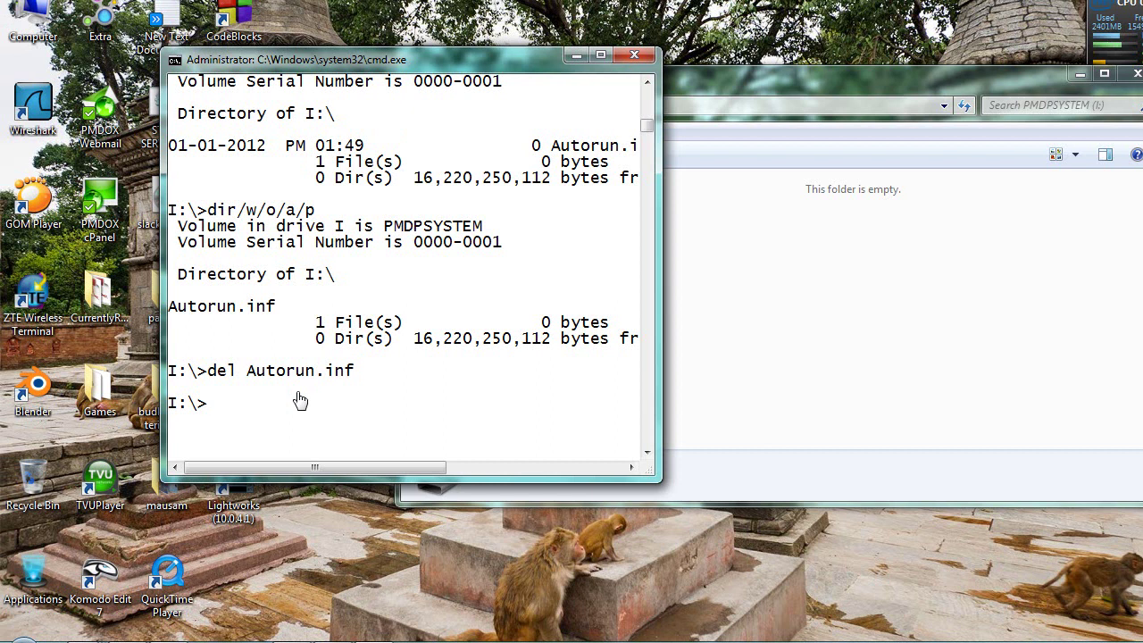
key("Up")
key("Up")
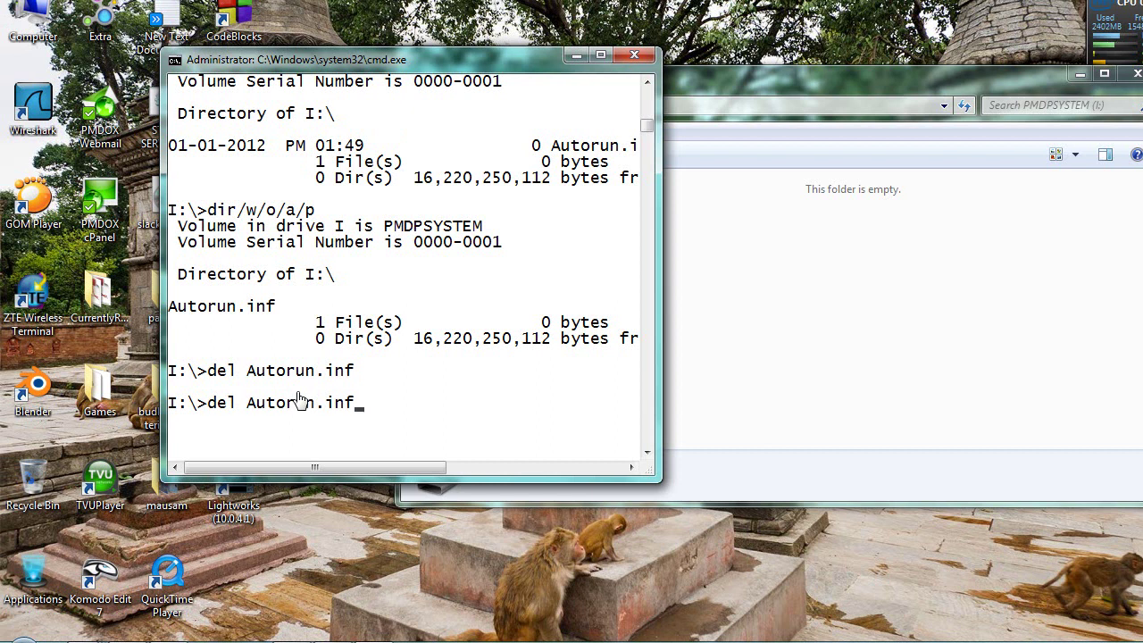
key("Return")
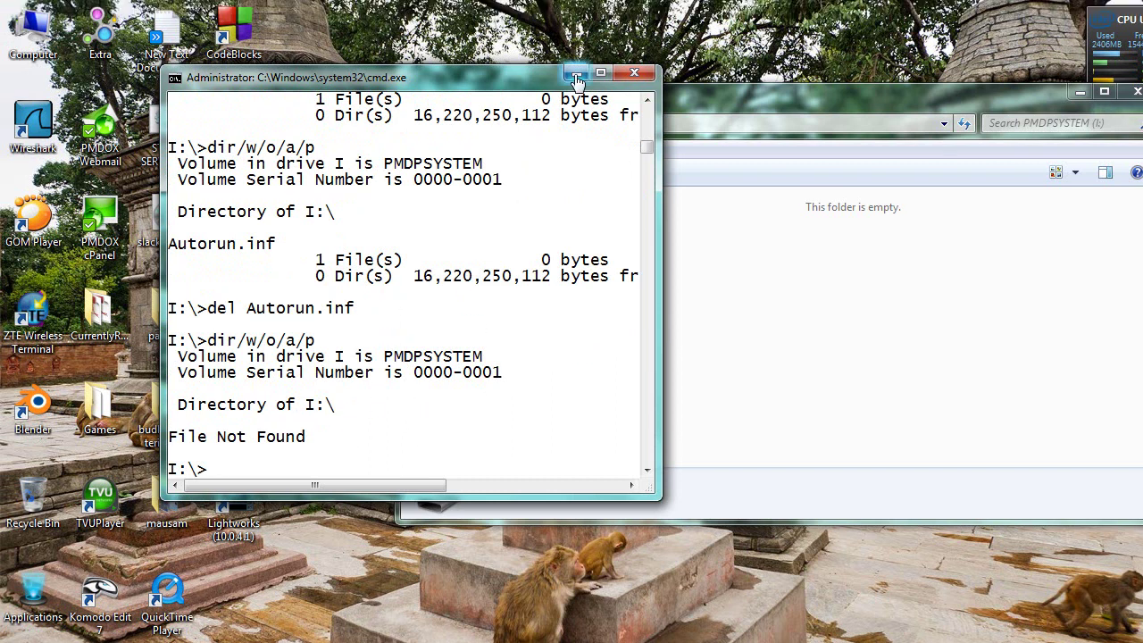
Close the command console and refresh the PMDPSYSTEM (I:) folder.
left_click(634, 78)
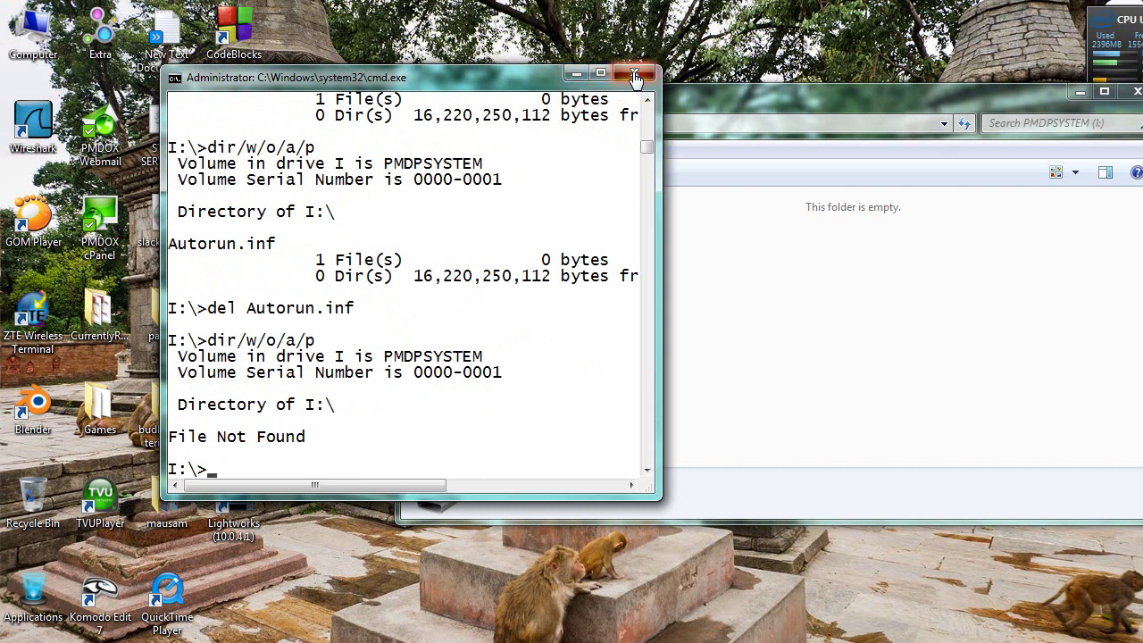
right_click(624, 243)
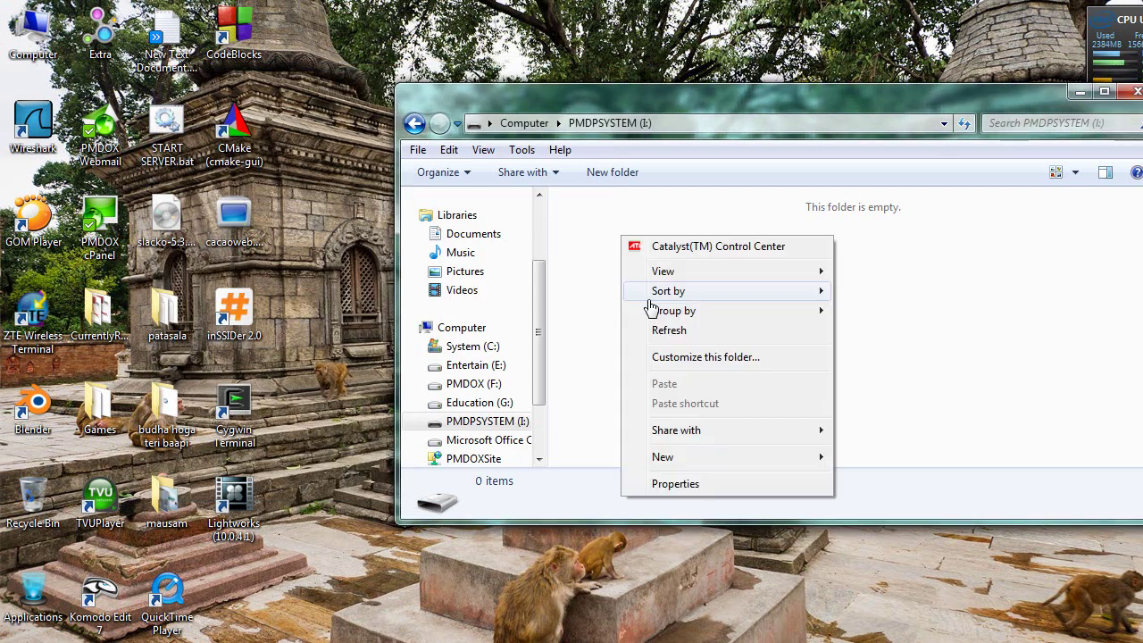
left_click(658, 333)
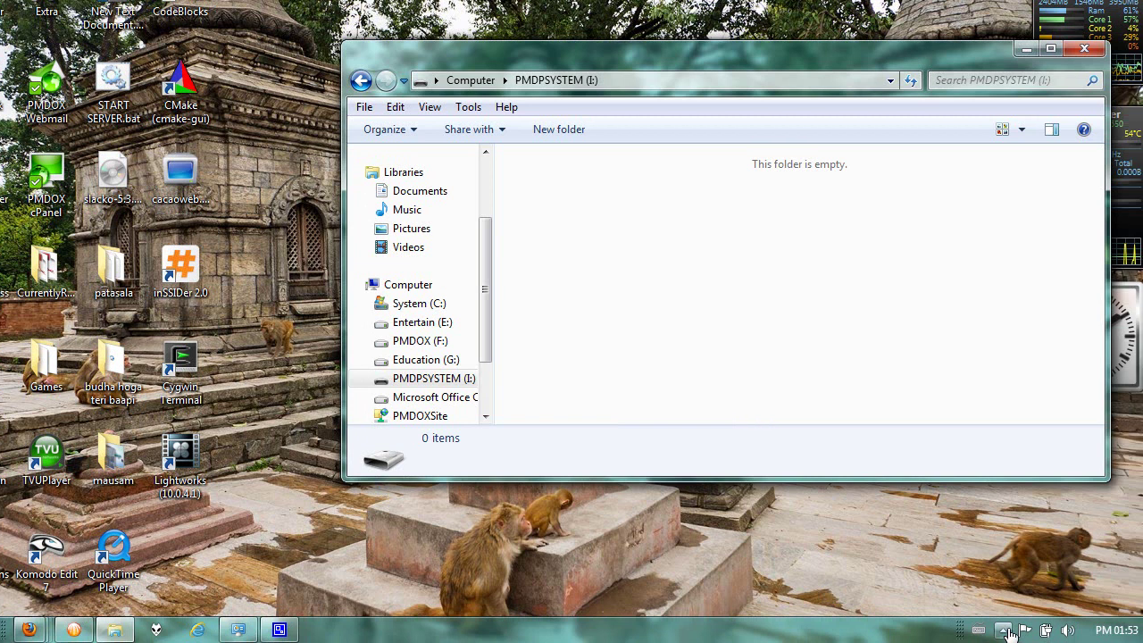
left_click(1020, 629)
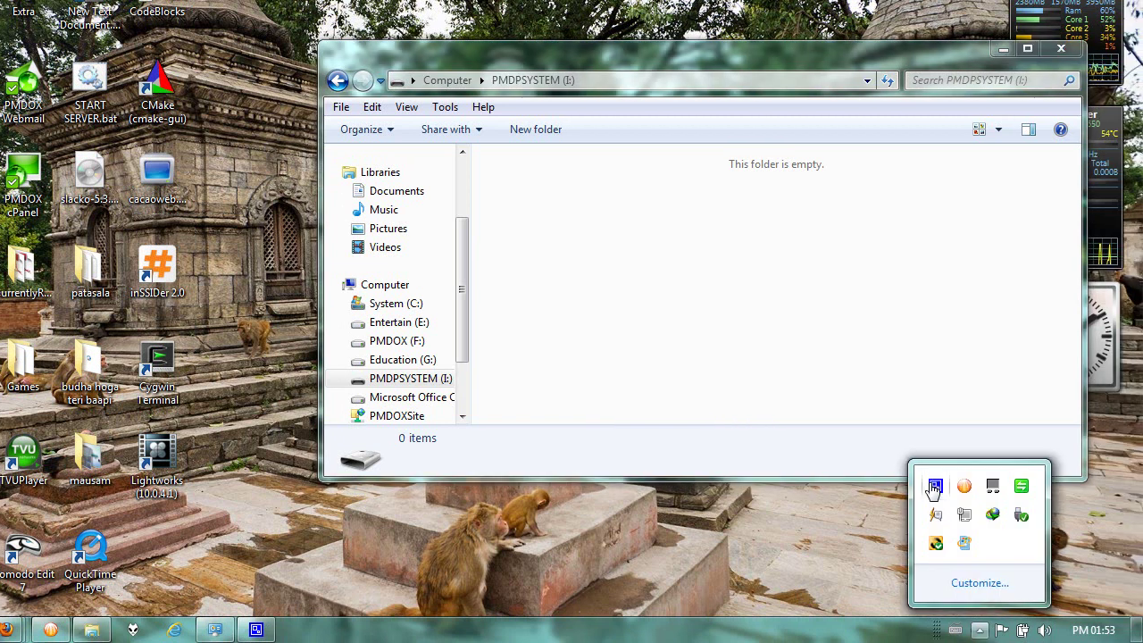
left_click(934, 487)
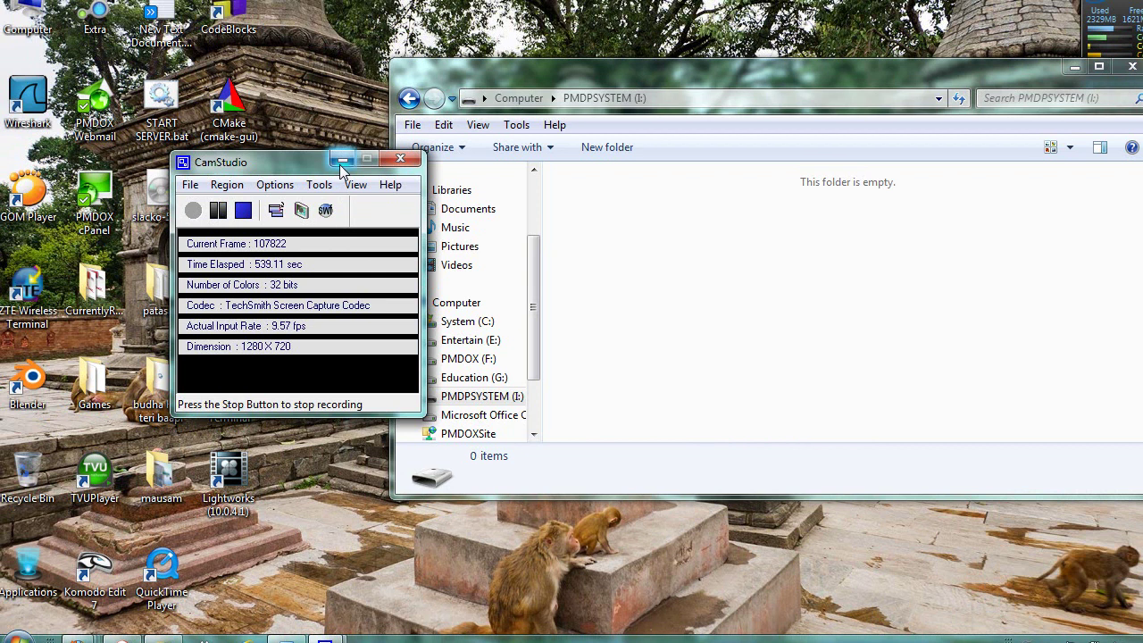
left_click(342, 161)
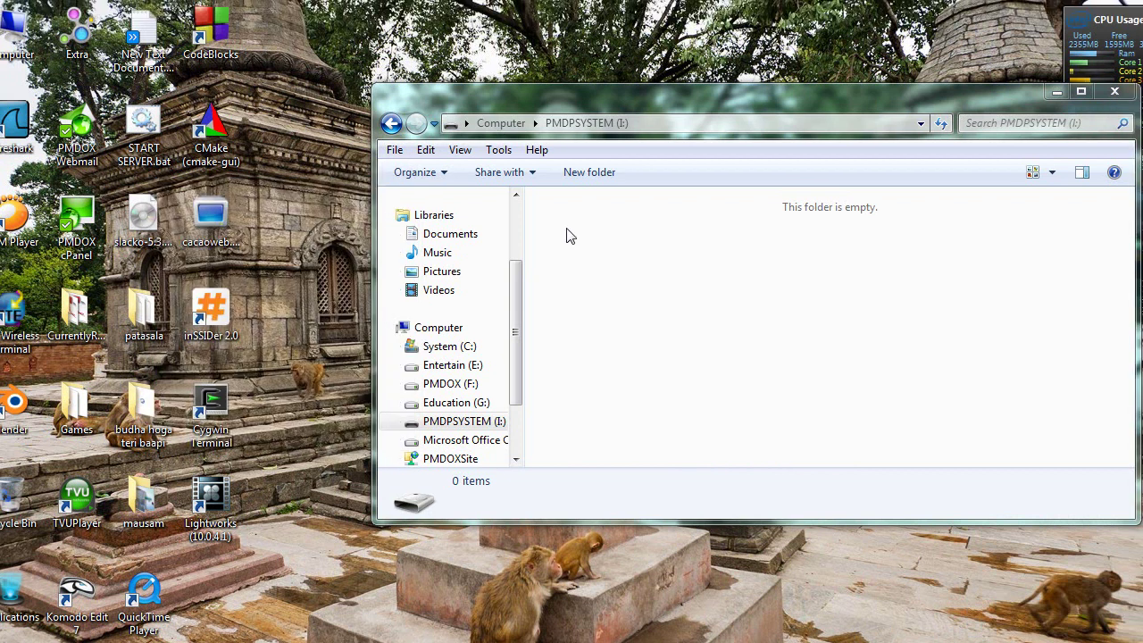
Reopen the PMDPSYSTEM (I:) drive from Computer and create a folder named Autorun.inf in its root.
left_click(505, 123)
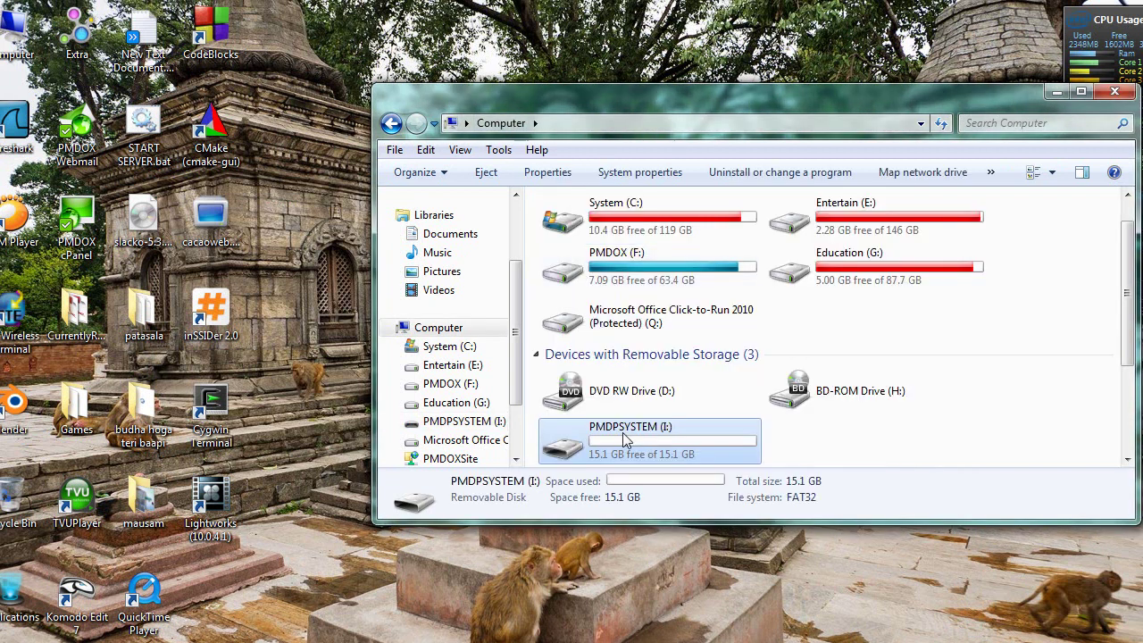
double_click(625, 438)
right_click(592, 237)
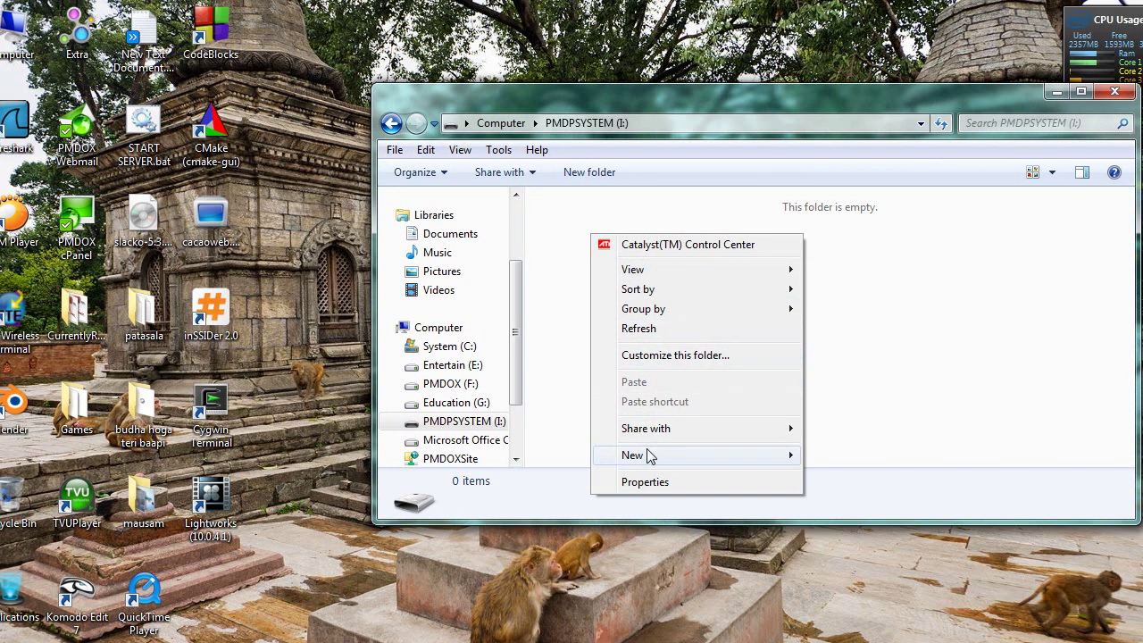
mouse_move(649, 456)
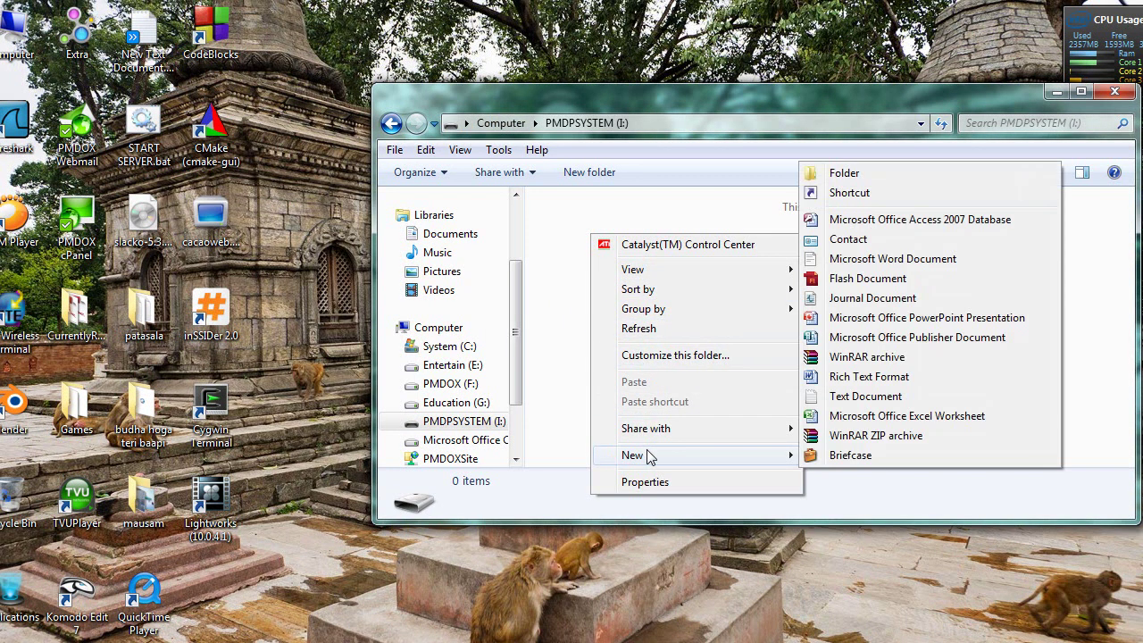
left_click(835, 174)
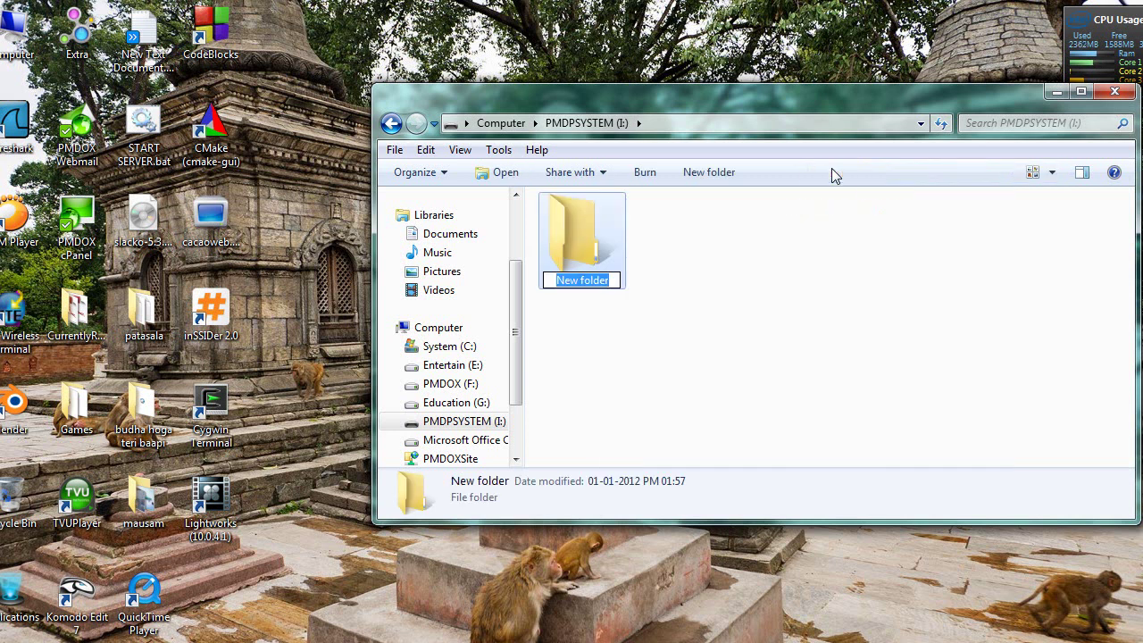
type("Aut")
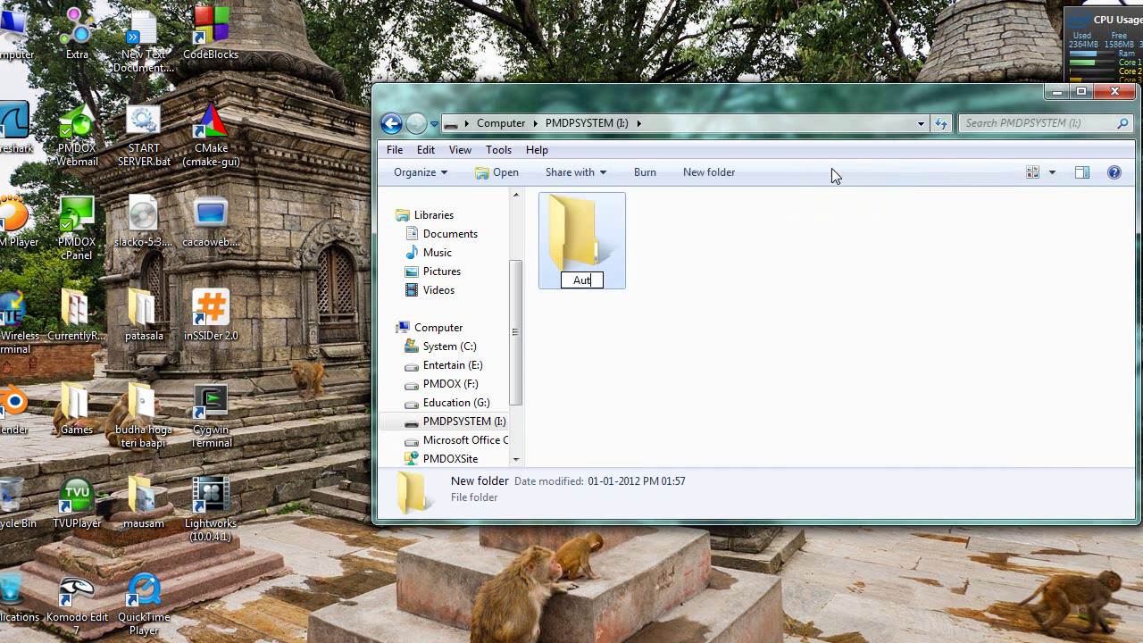
type("orun.")
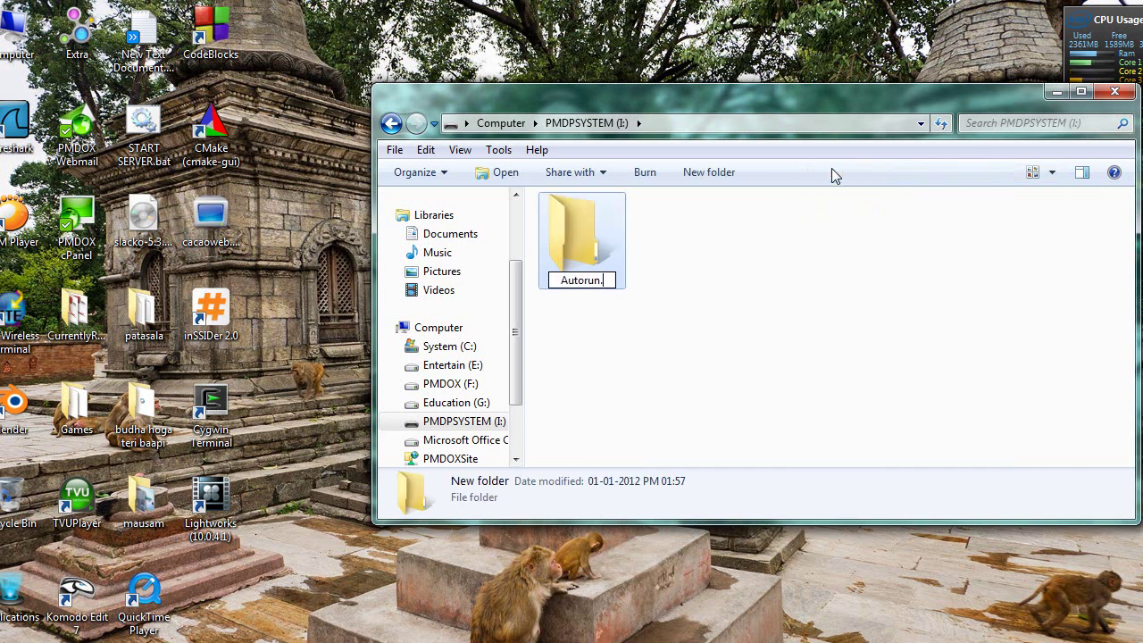
type("inf")
key("Return")
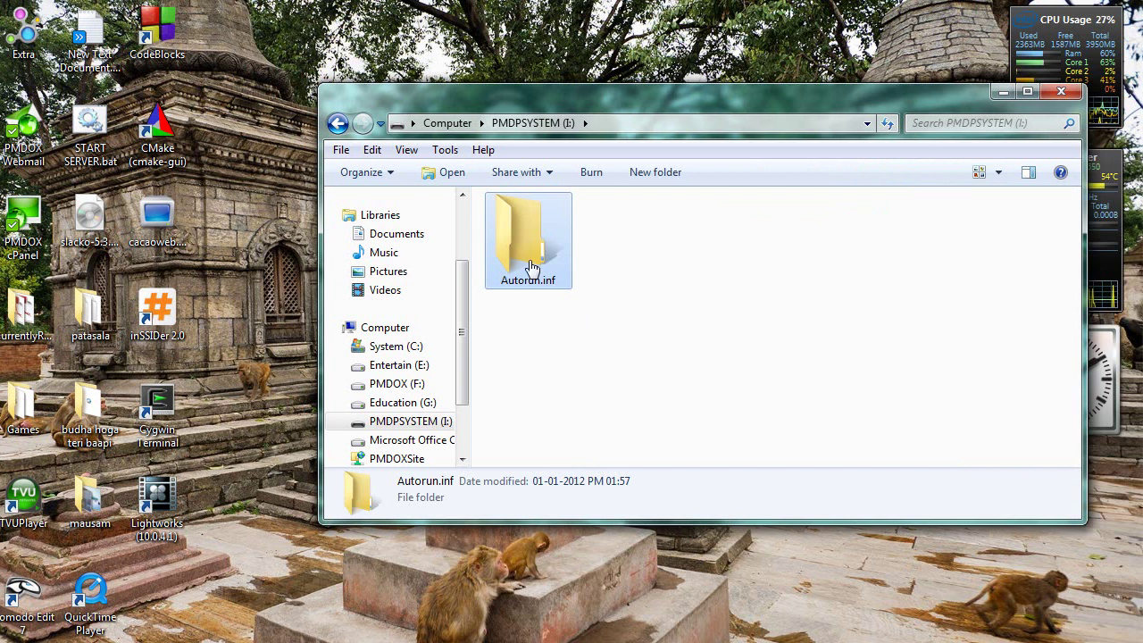
left_click(517, 386)
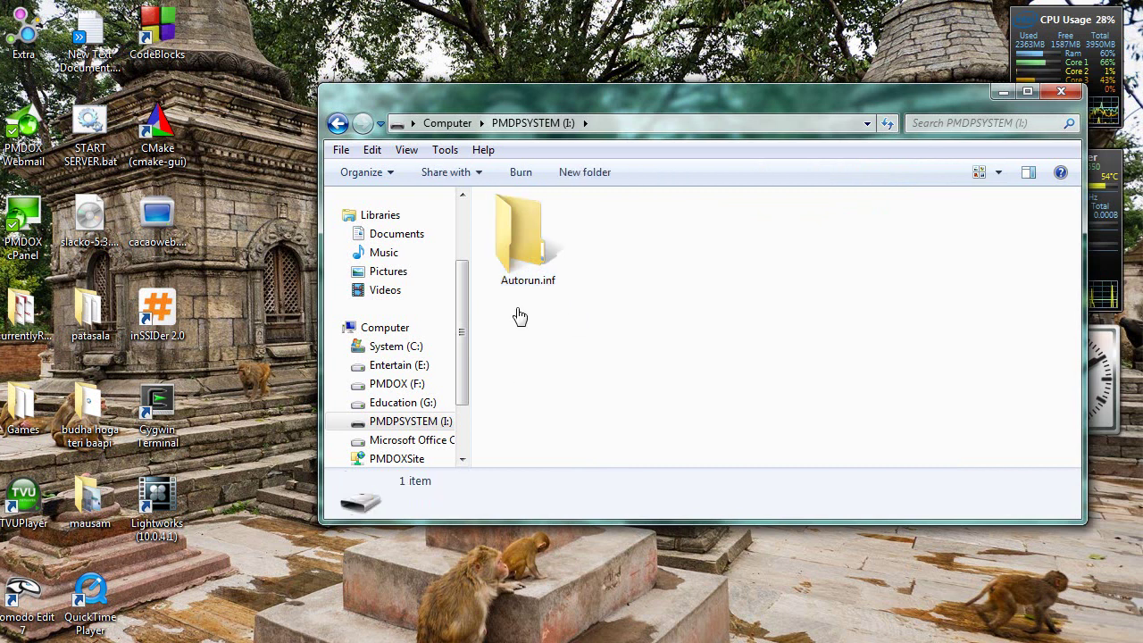
Create a second folder named Autorun.ini in the root of PMDPSYSTEM (I:).
right_click(636, 258)
mouse_move(684, 491)
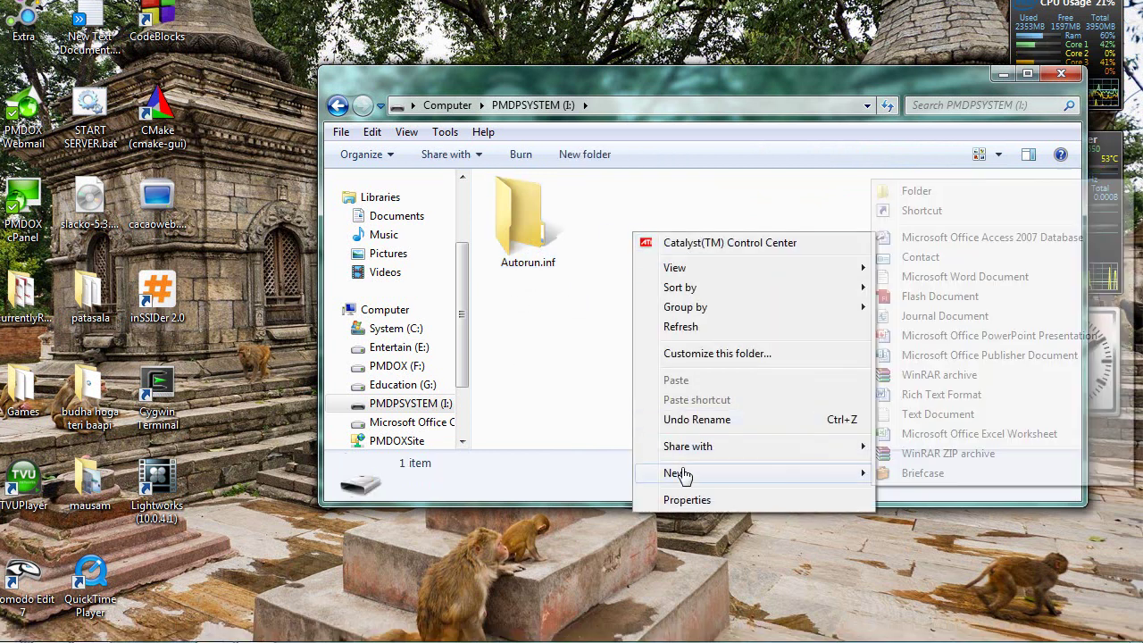
left_click(928, 195)
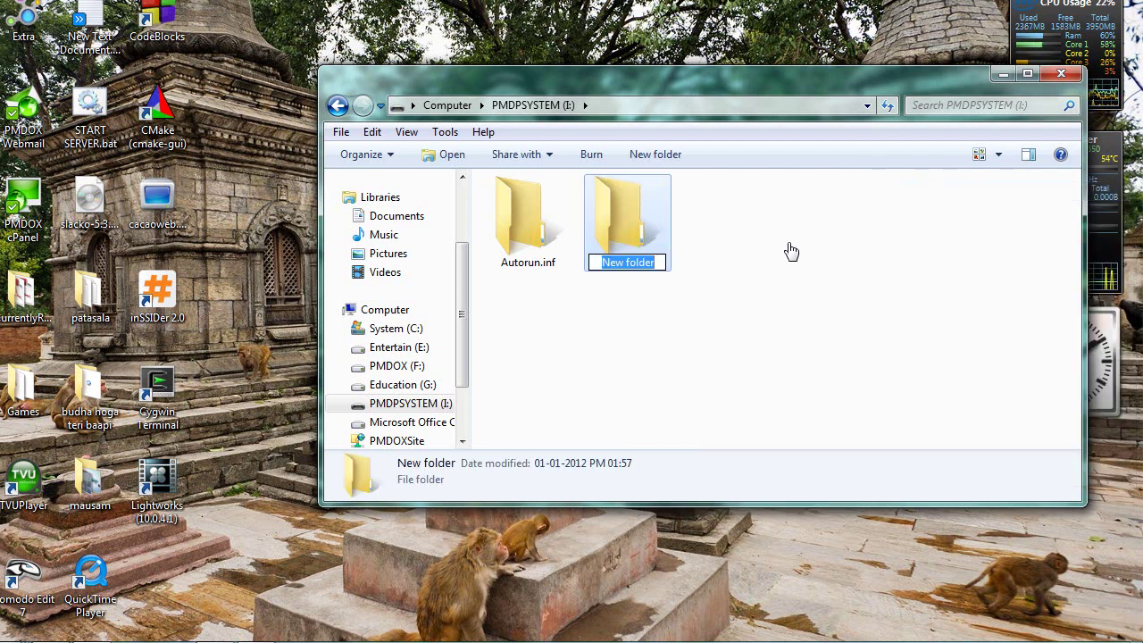
type("Autoru")
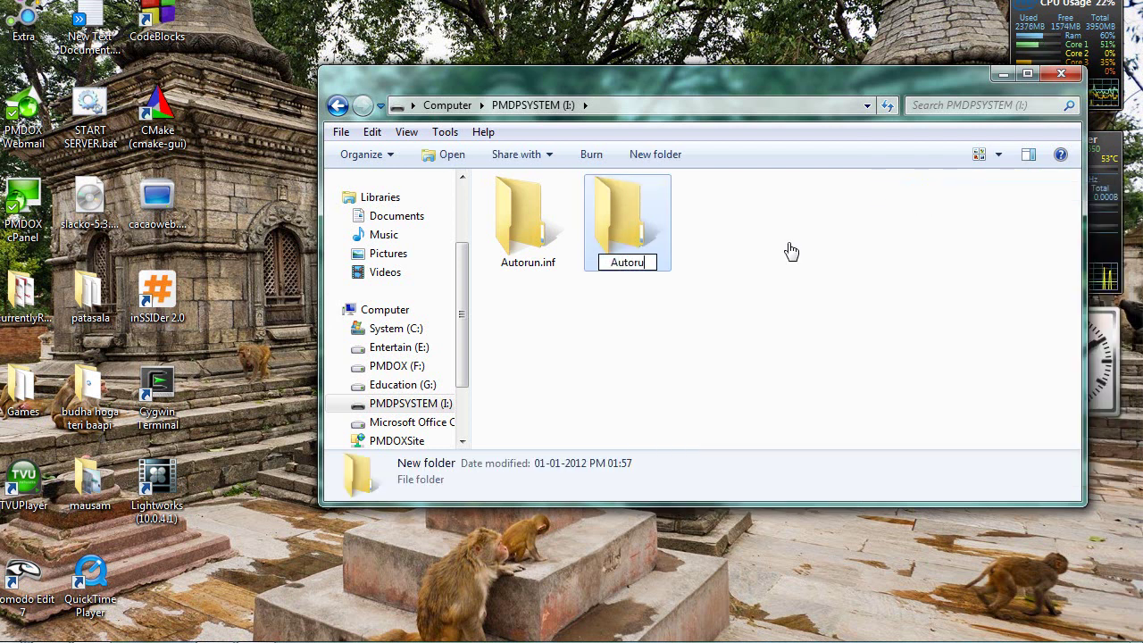
type("n.ini")
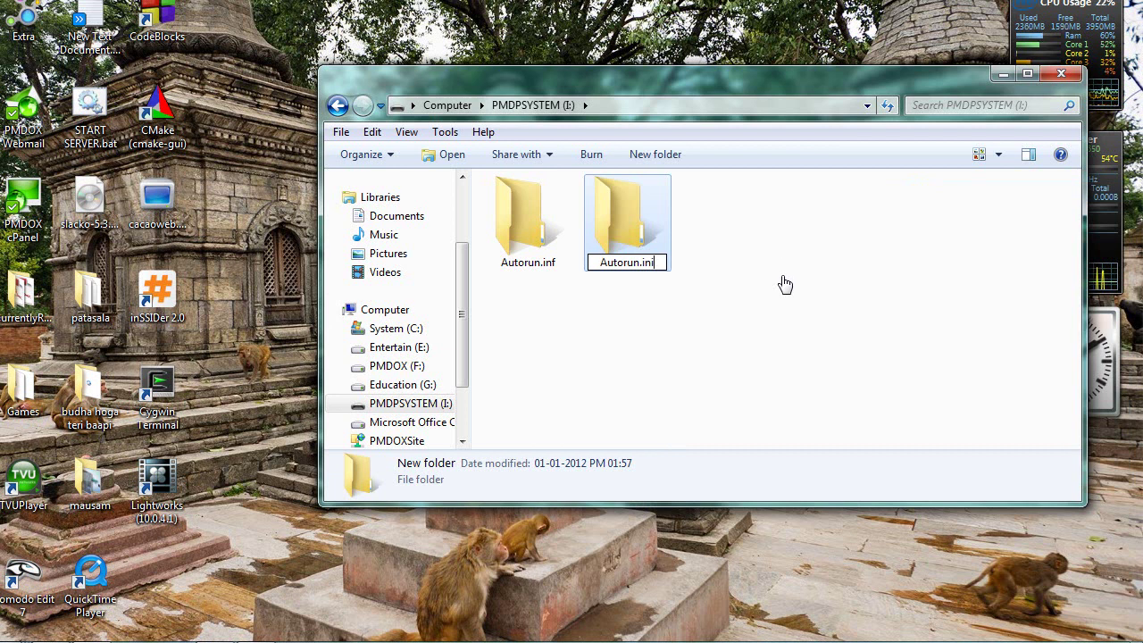
left_click(785, 284)
Apply the Read-only and Hidden attributes to the Autorun.inf folder through its properties.
left_click(515, 236)
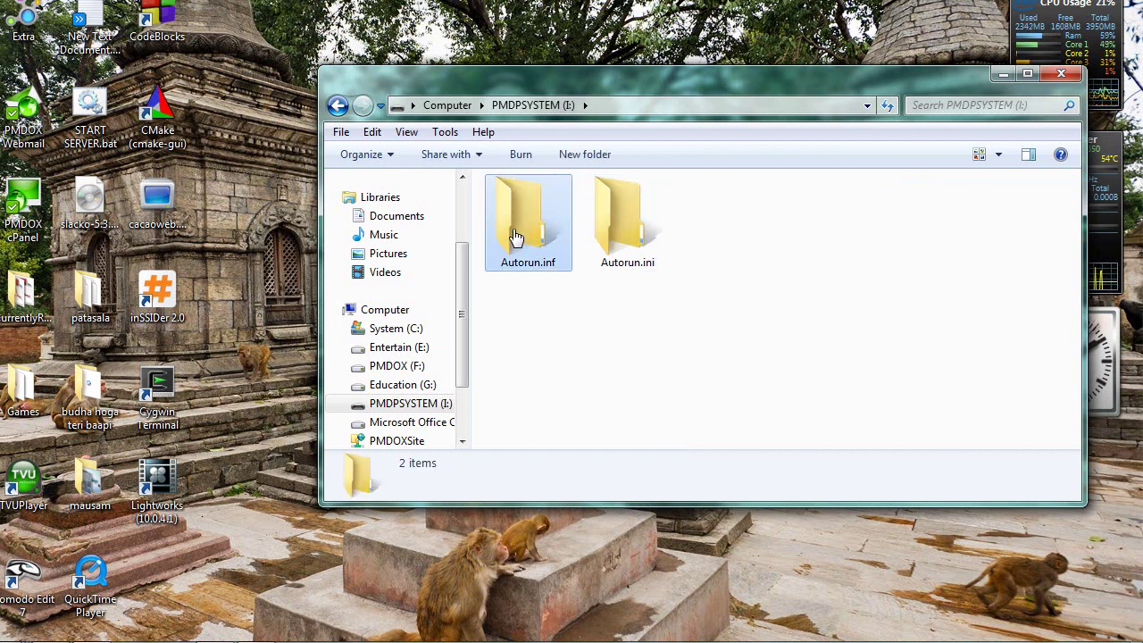
right_click(515, 235)
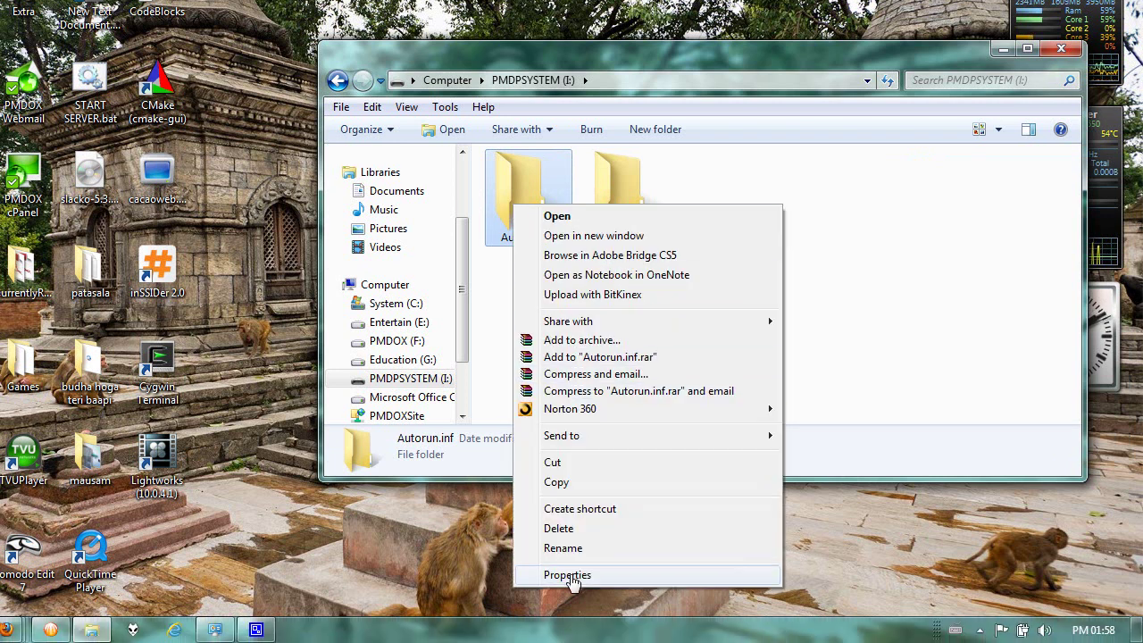
left_click(570, 581)
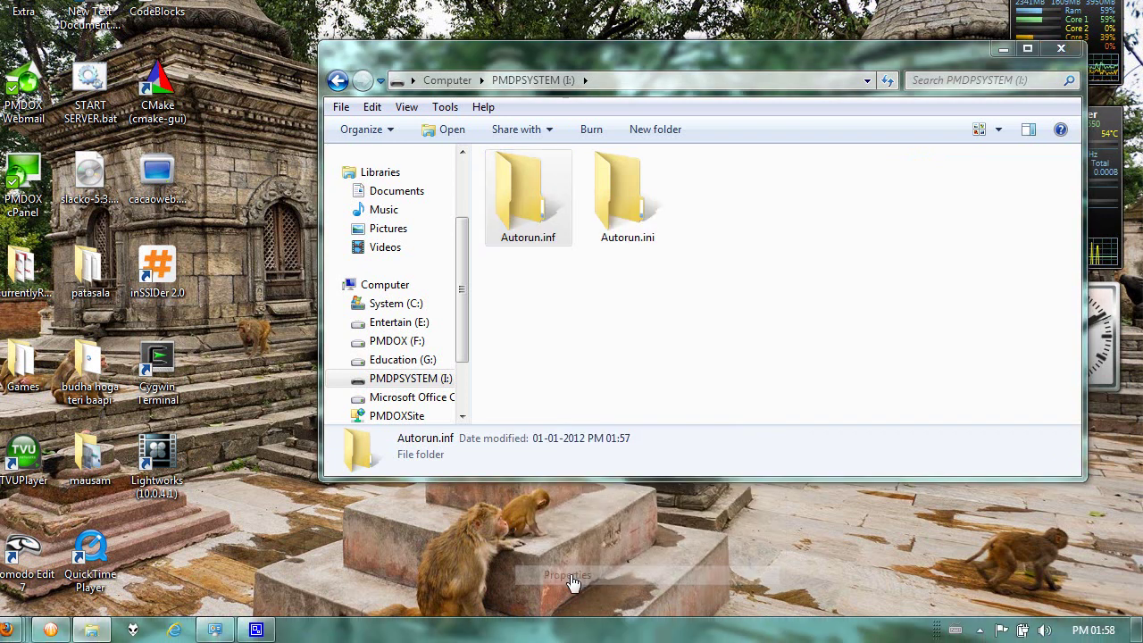
left_click_drag(590, 190, 563, 47)
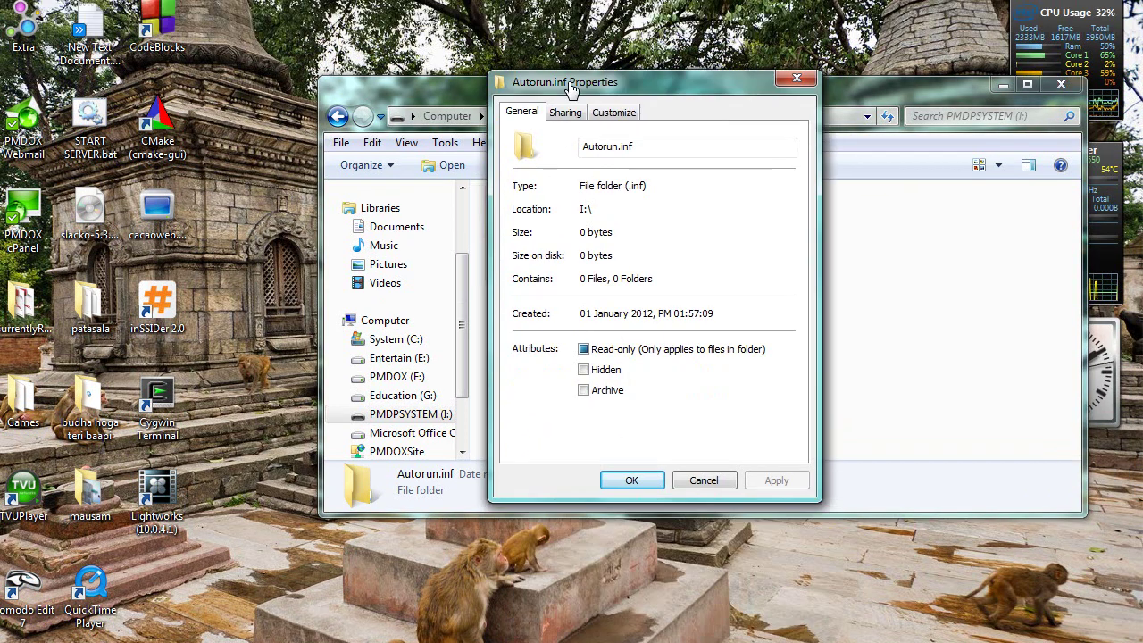
left_click(566, 119)
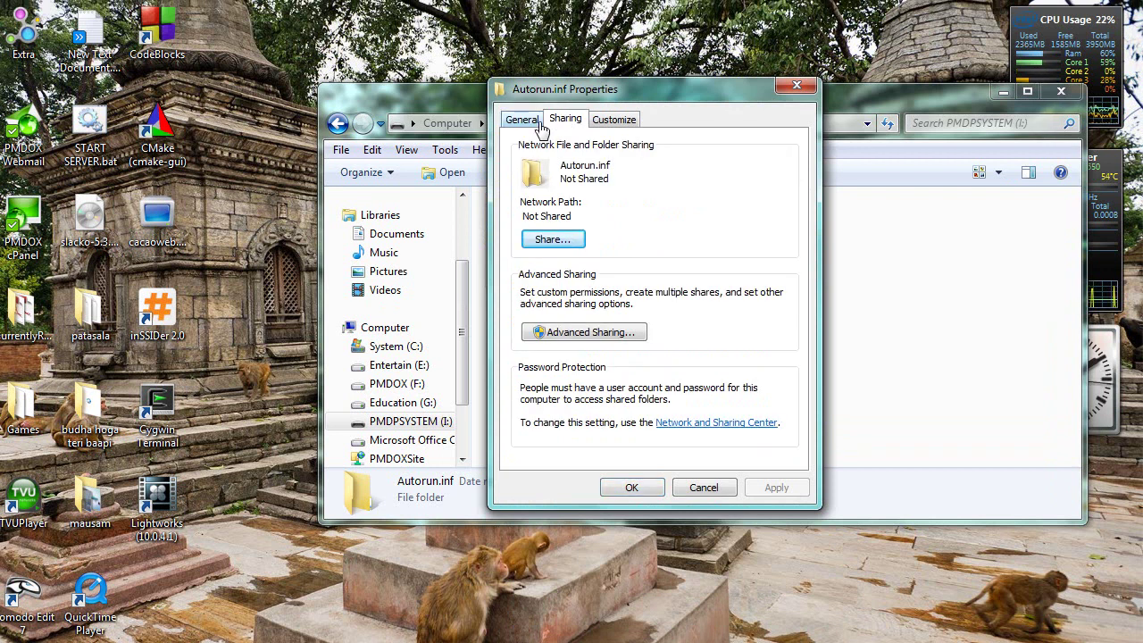
left_click(523, 121)
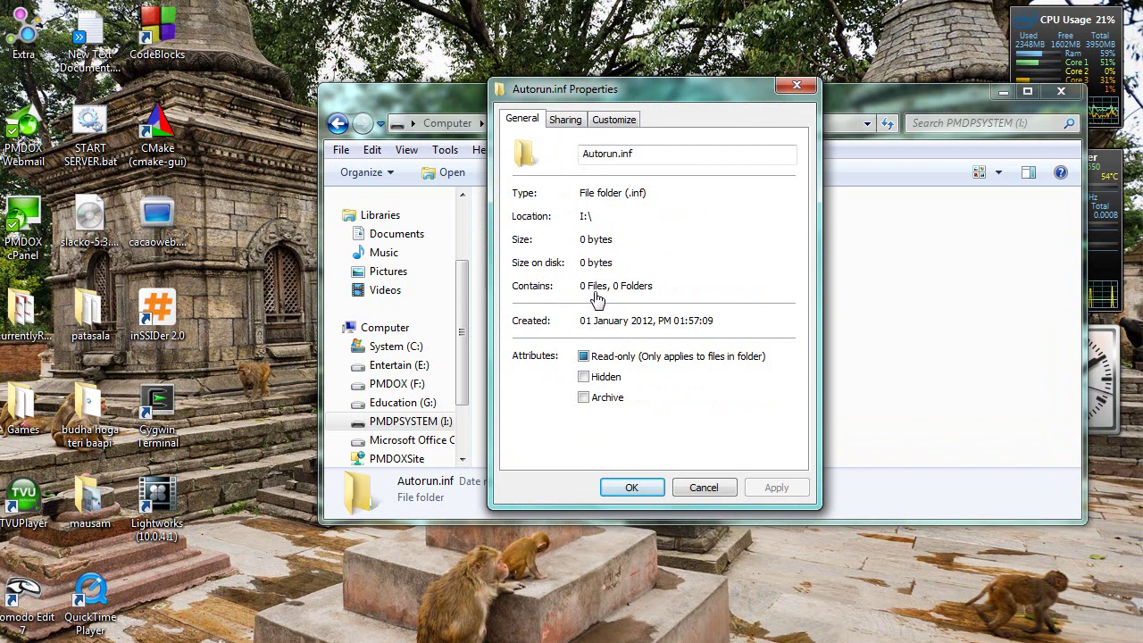
left_click(584, 356)
left_click(584, 357)
left_click(583, 377)
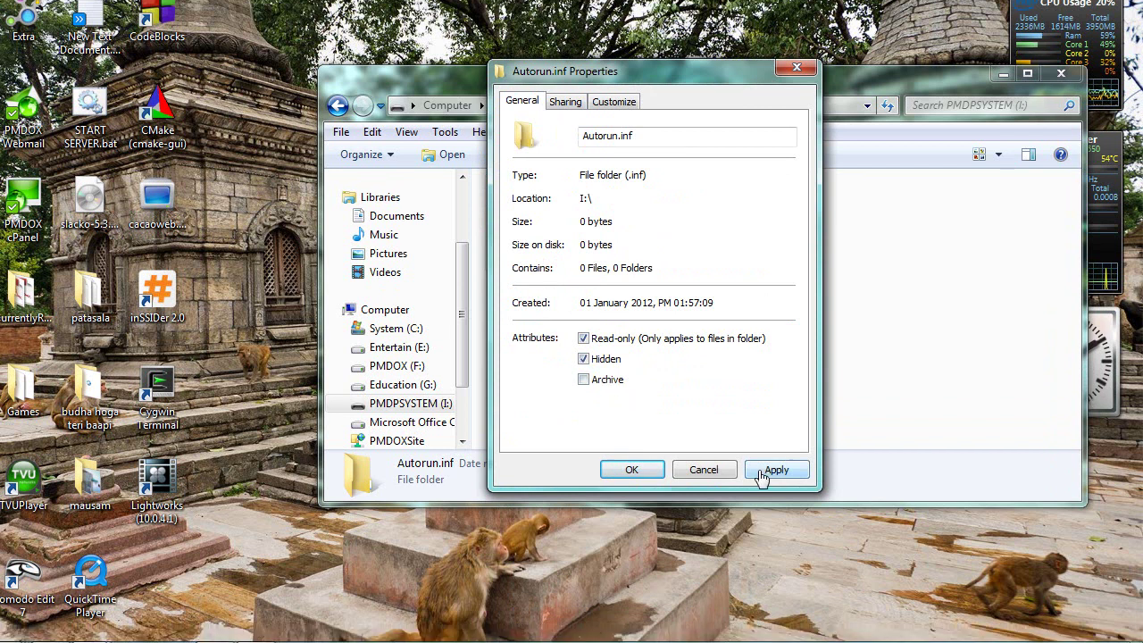
left_click(761, 489)
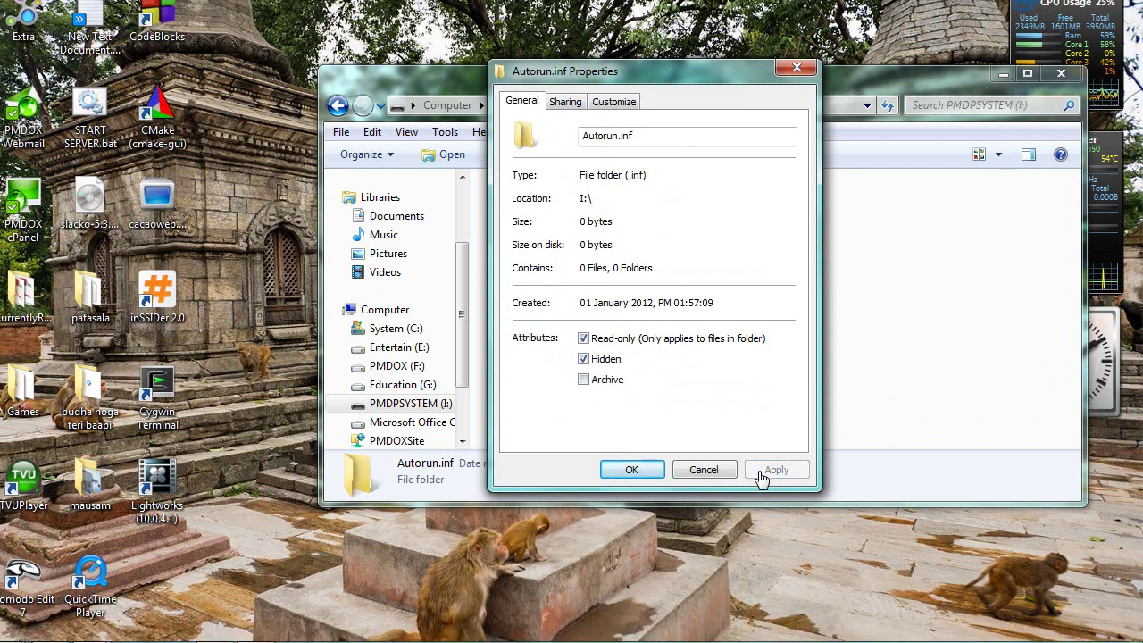
Review the sharing and customization settings of the Autorun.inf folder and close its properties.
left_click(560, 105)
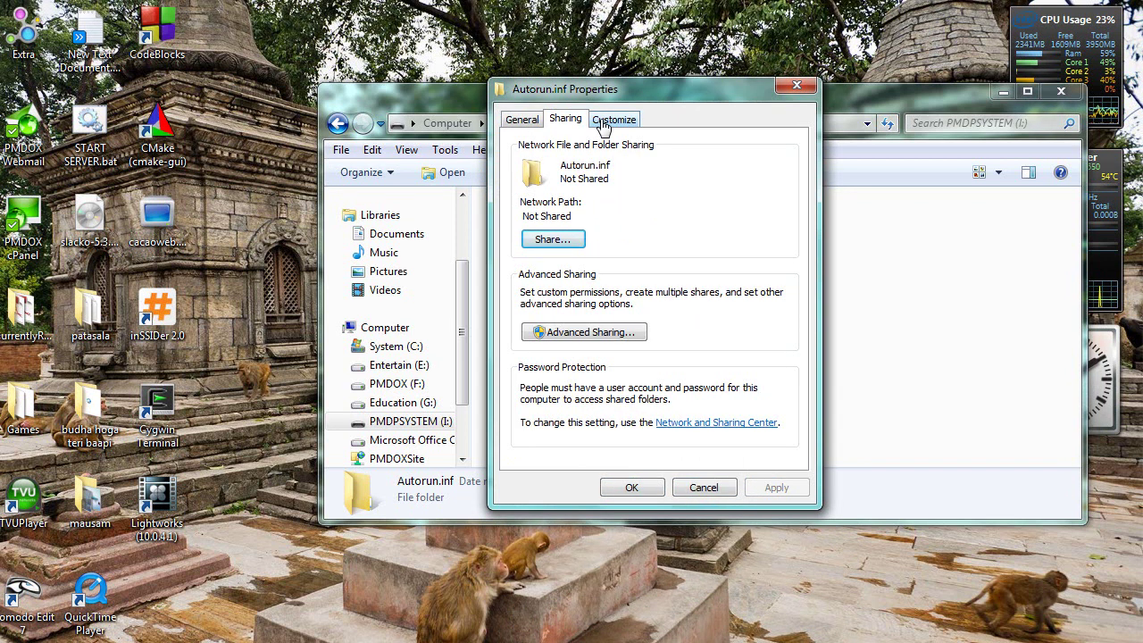
left_click(598, 125)
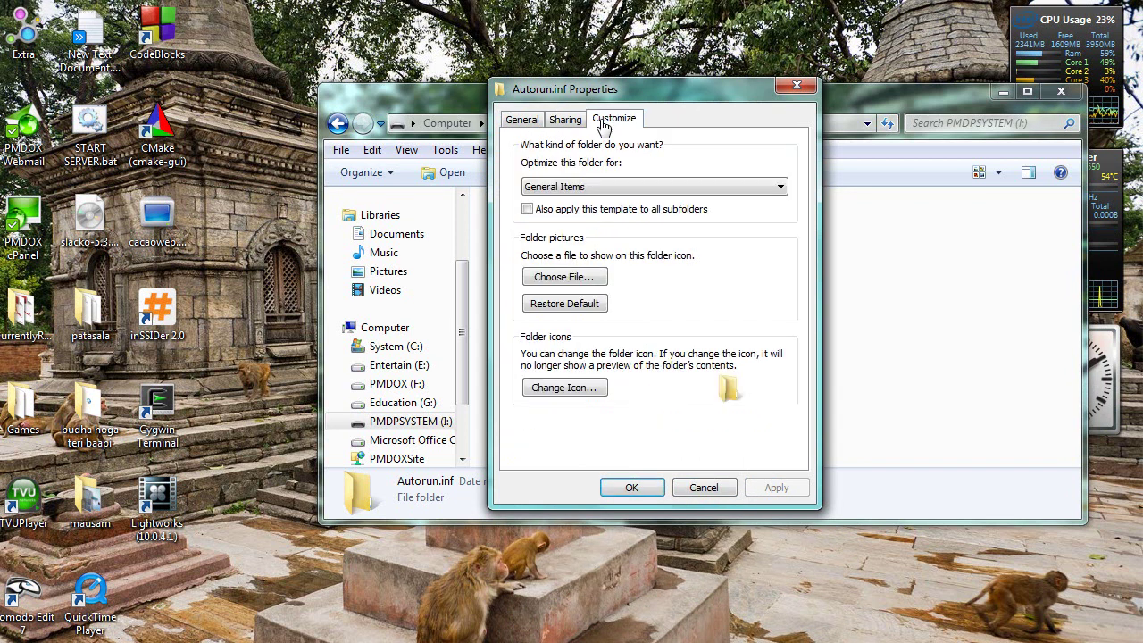
left_click(539, 123)
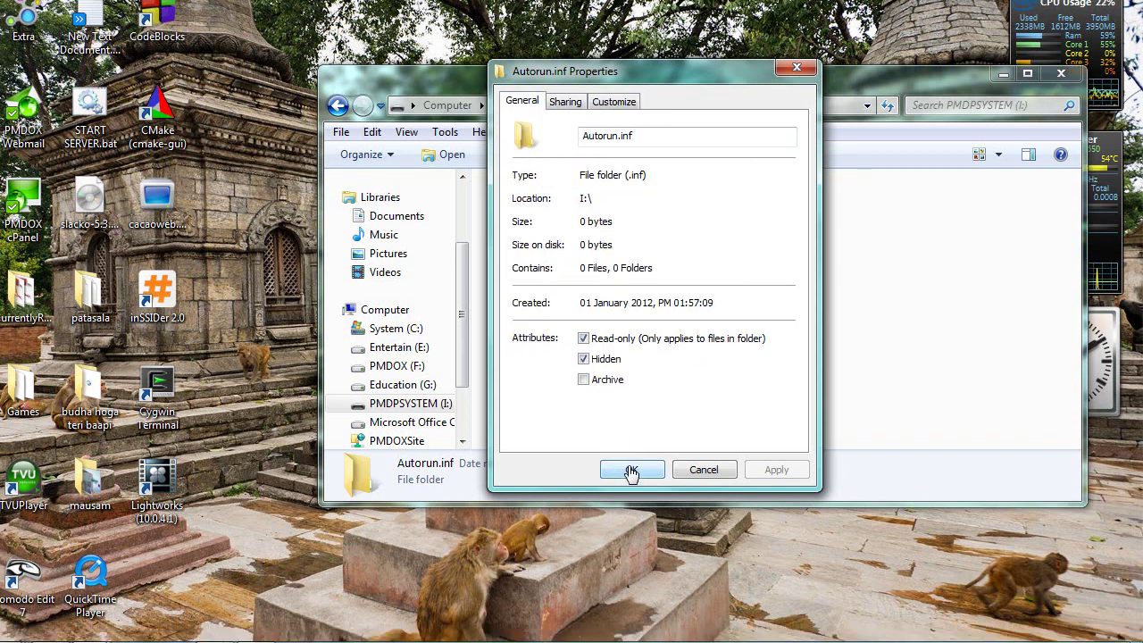
left_click(631, 469)
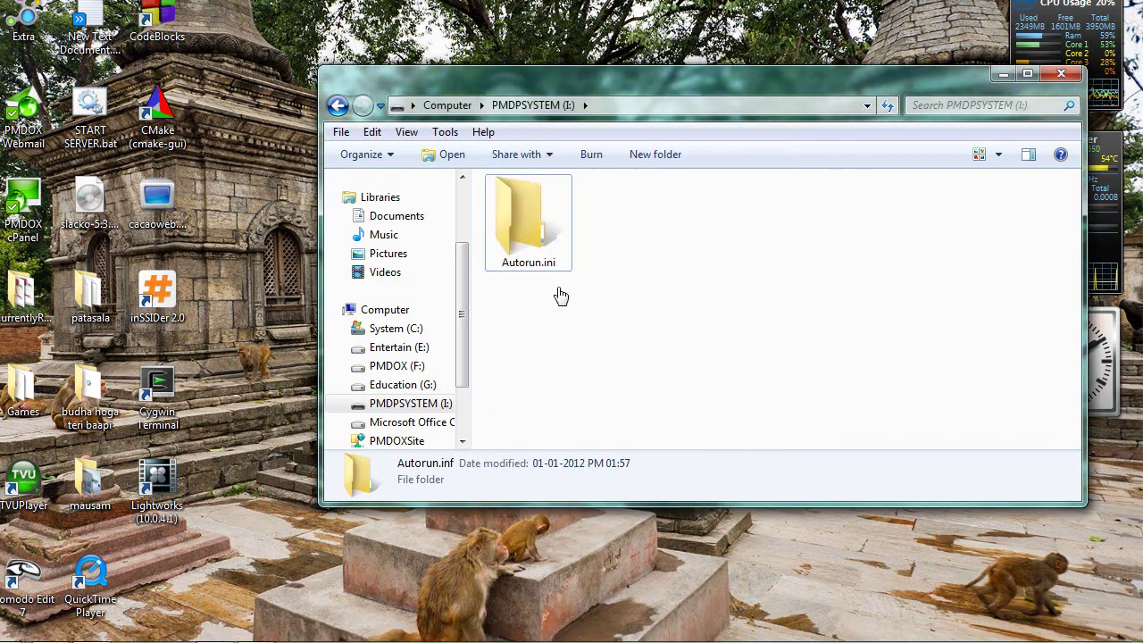
Apply the Read-only and Hidden attributes to the Autorun.ini folder through its properties.
right_click(531, 224)
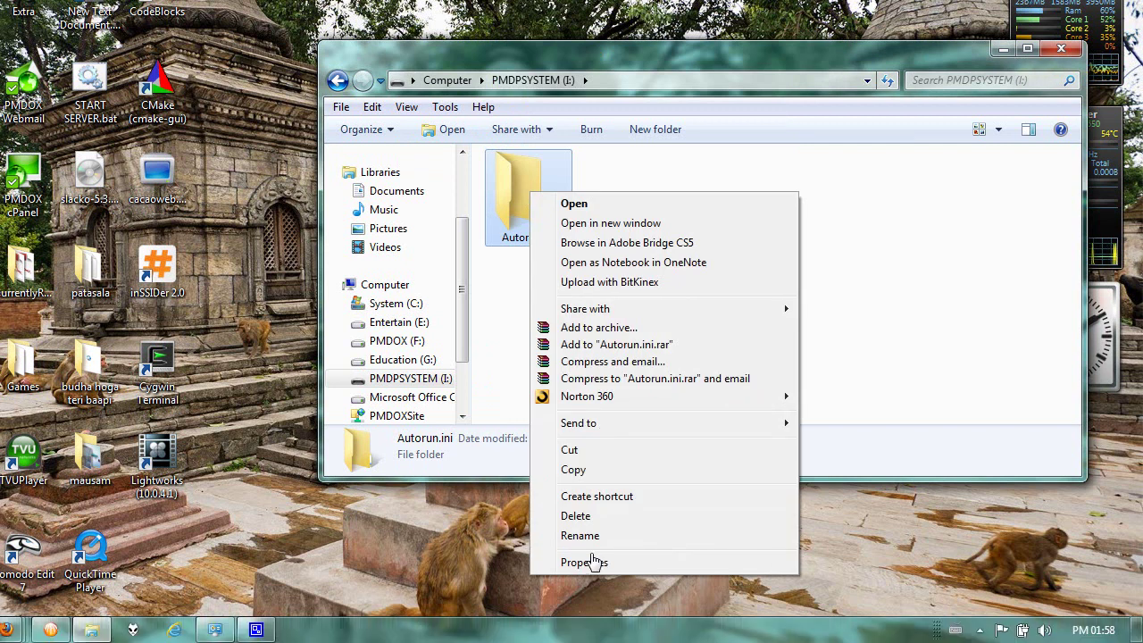
left_click(593, 586)
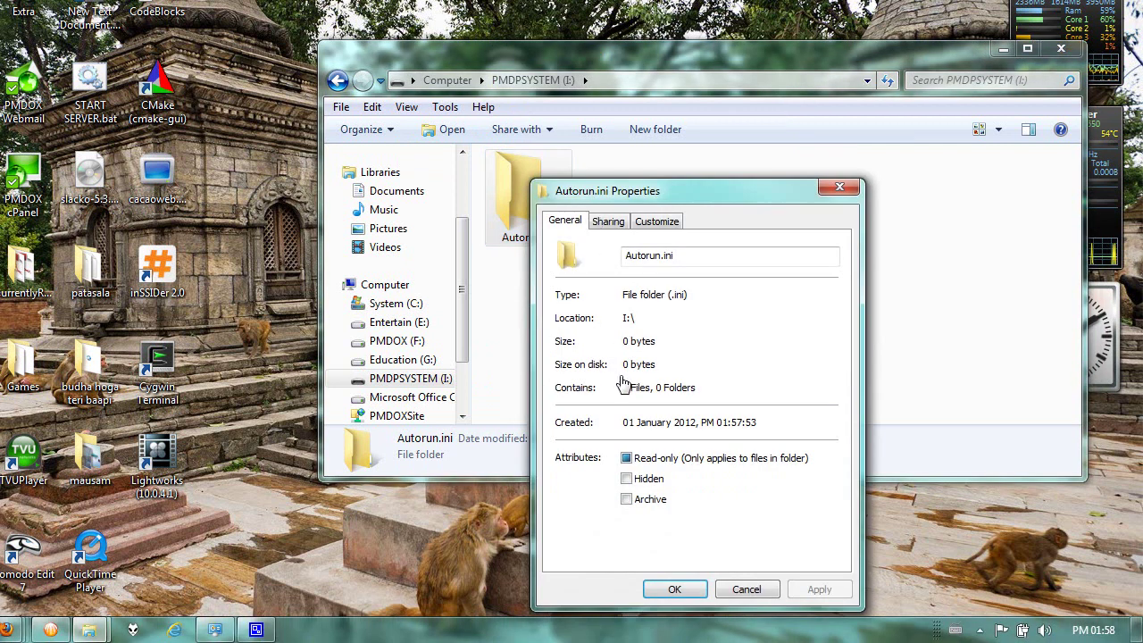
left_click(627, 461)
left_click(627, 479)
left_click(802, 591)
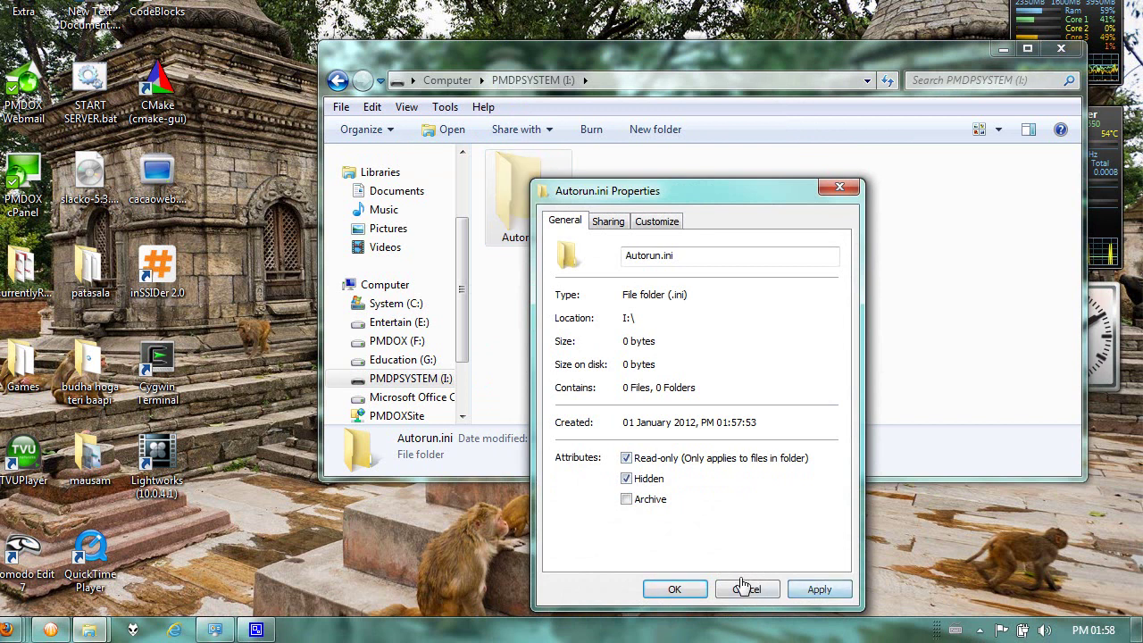
left_click(685, 591)
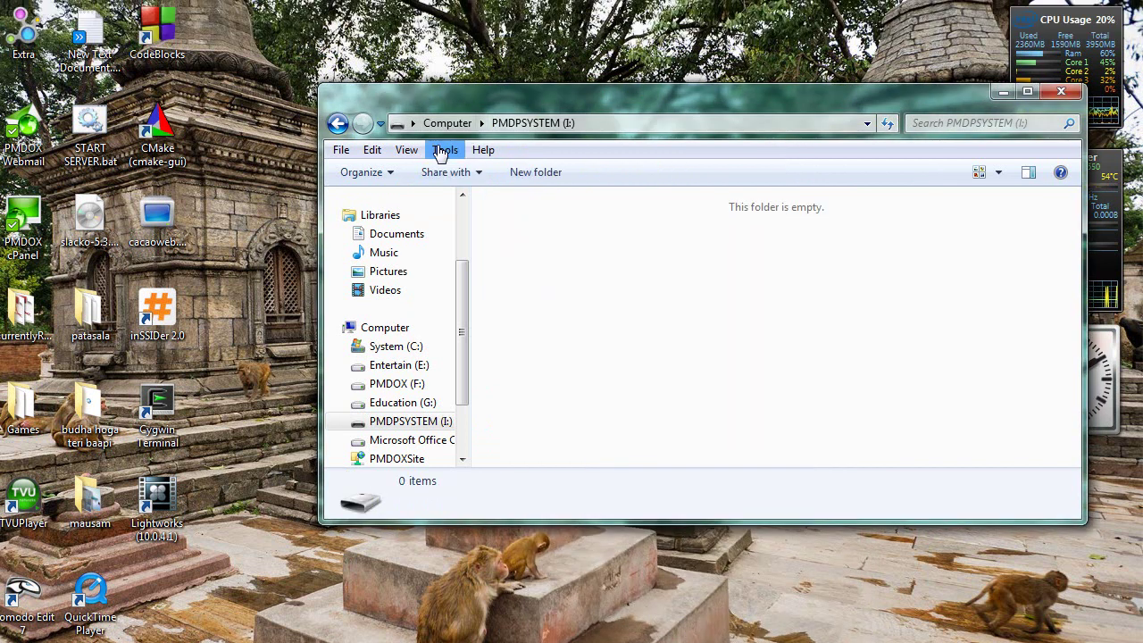
Set the folder options to show hidden files, folders, and drives and to stop hiding protected operating system files.
left_click(442, 150)
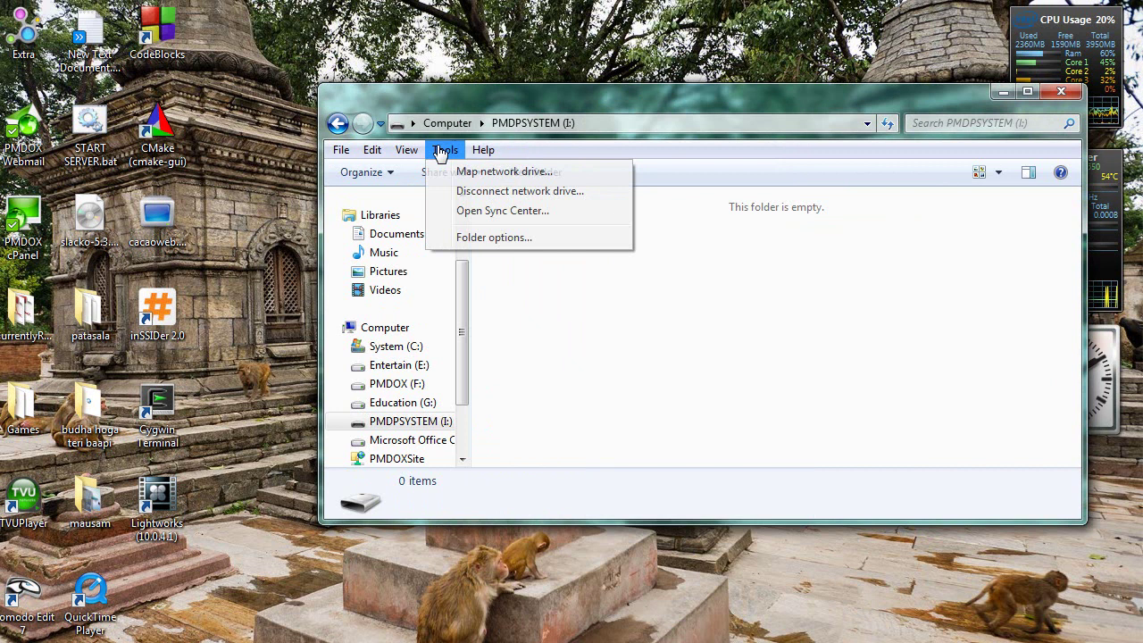
left_click(474, 239)
left_click(415, 200)
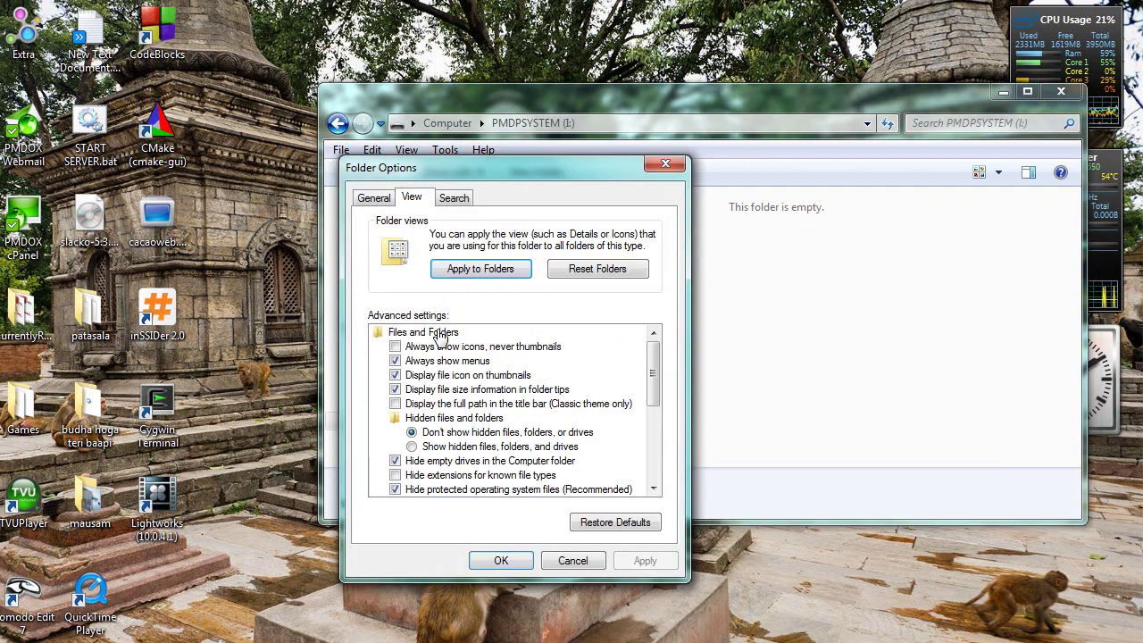
left_click(412, 449)
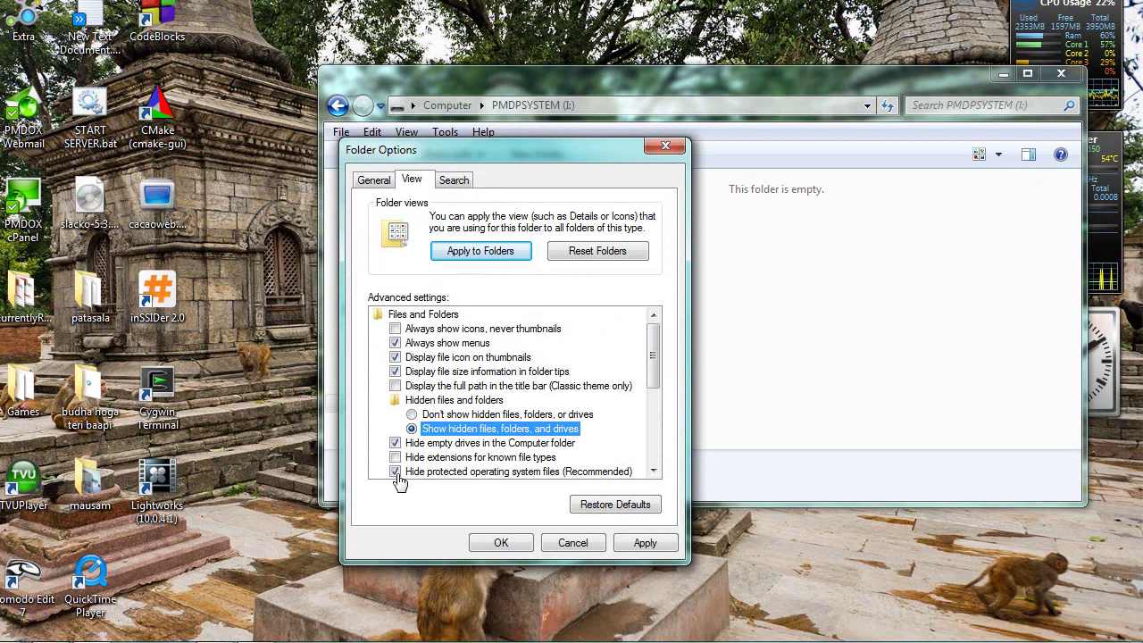
left_click(397, 474)
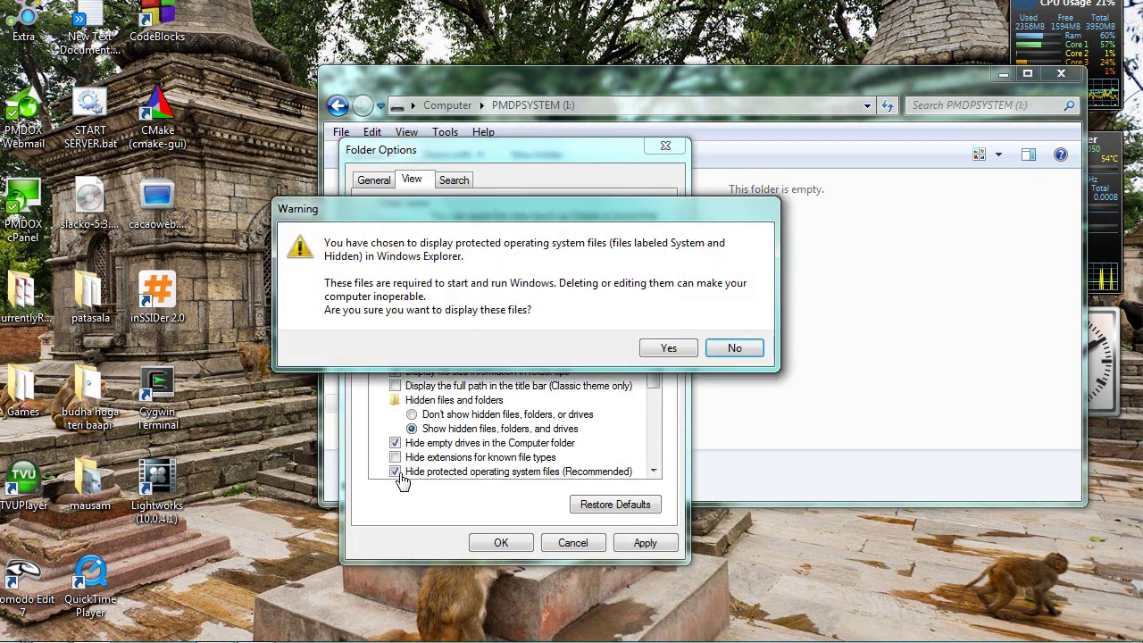
left_click(668, 349)
left_click(645, 541)
left_click(502, 518)
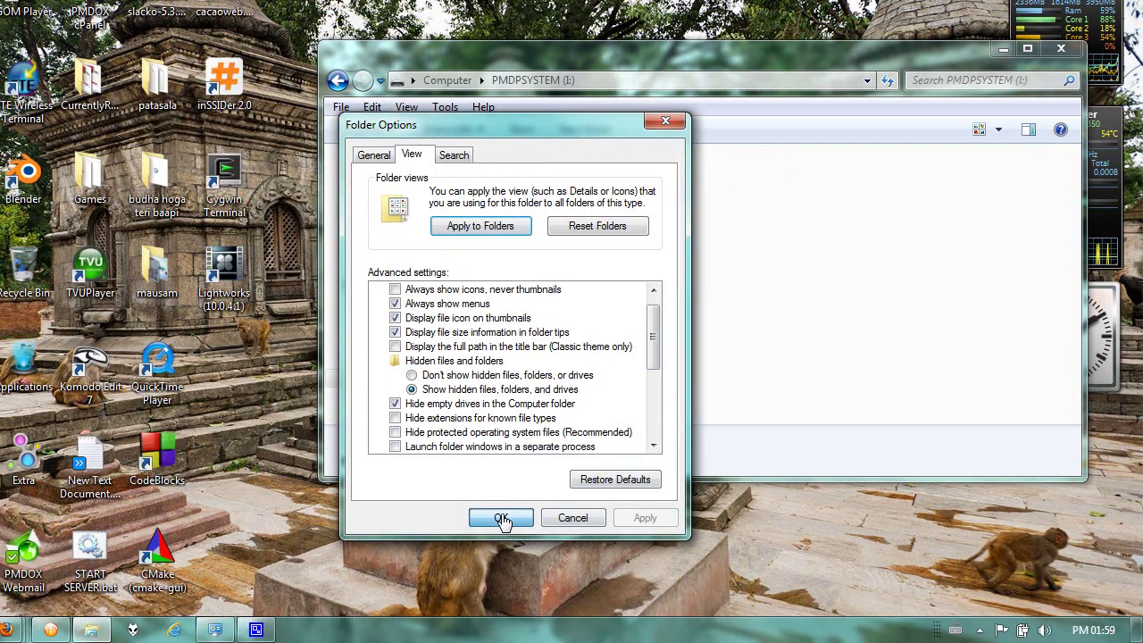
Create a new text document with the default name in the root of PMDPSYSTEM (I:).
right_click(599, 415)
mouse_move(663, 576)
left_click(875, 518)
left_click(722, 211)
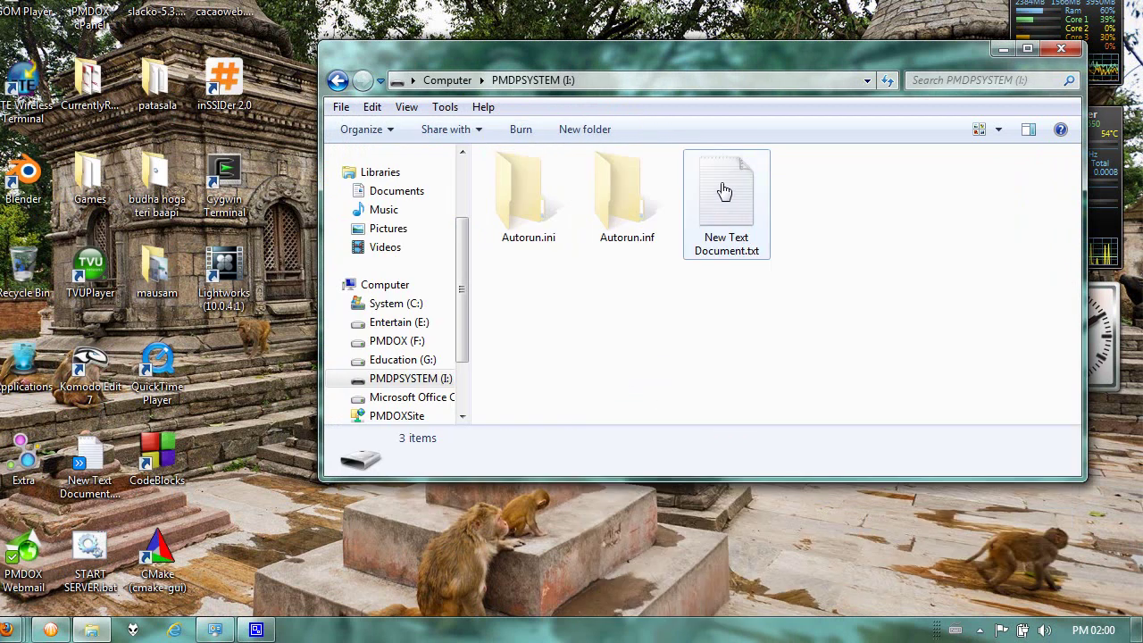
Open New Text Document.txt in Notepad and try to save it as Autorun.inf with type All Files in the drive root, then close Notepad.
left_click(724, 192)
double_click(724, 191)
left_click(594, 96)
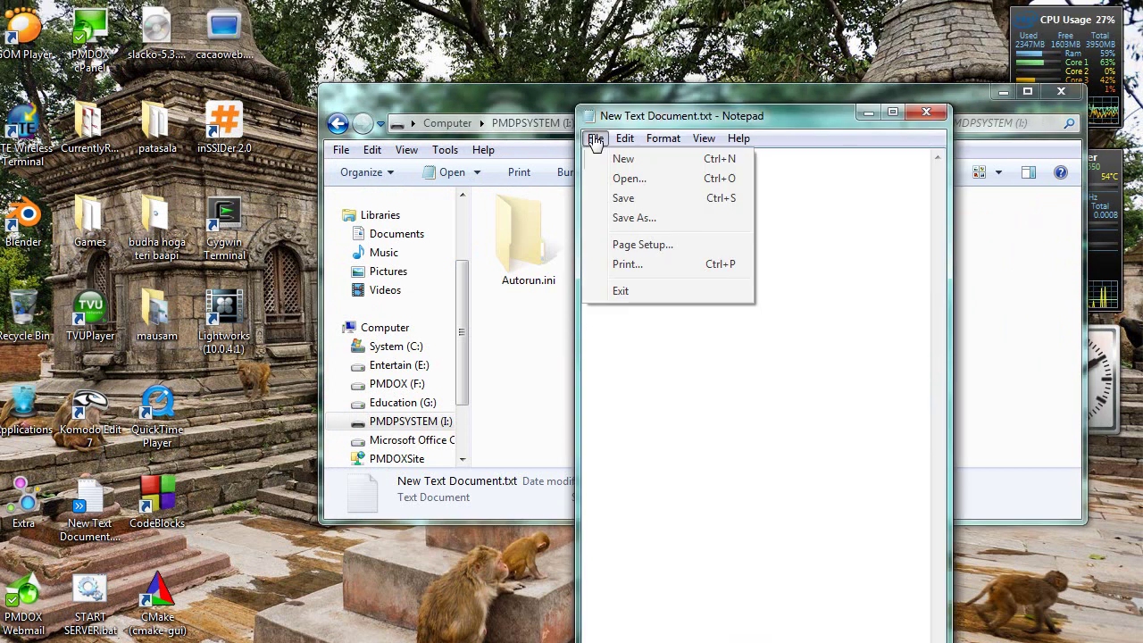
left_click(612, 218)
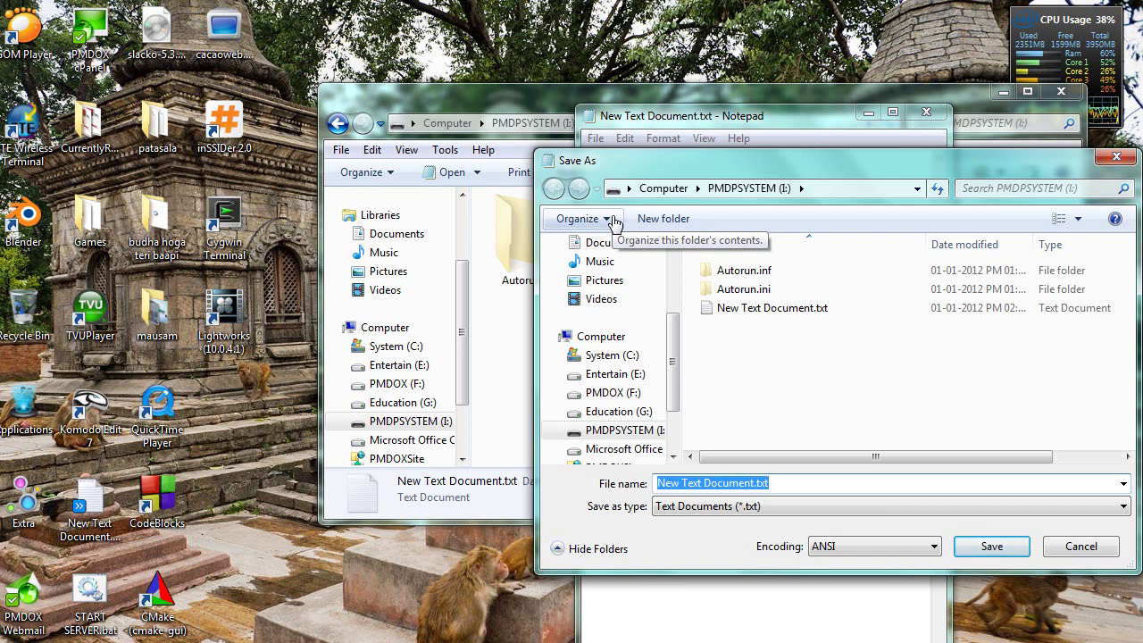
type("Autorun")
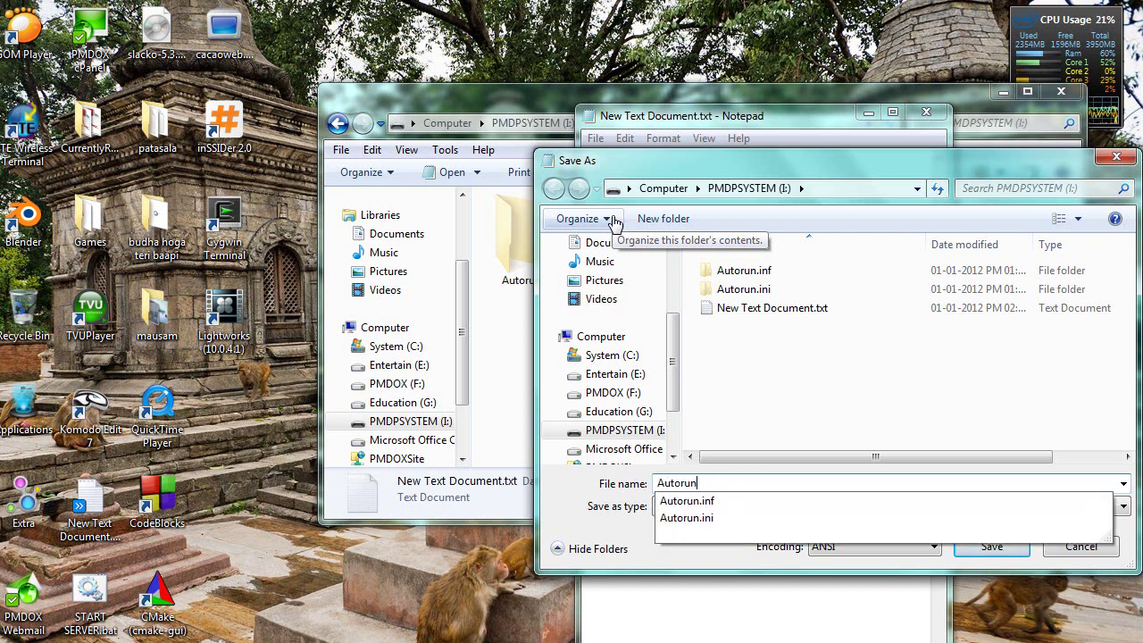
type(".in")
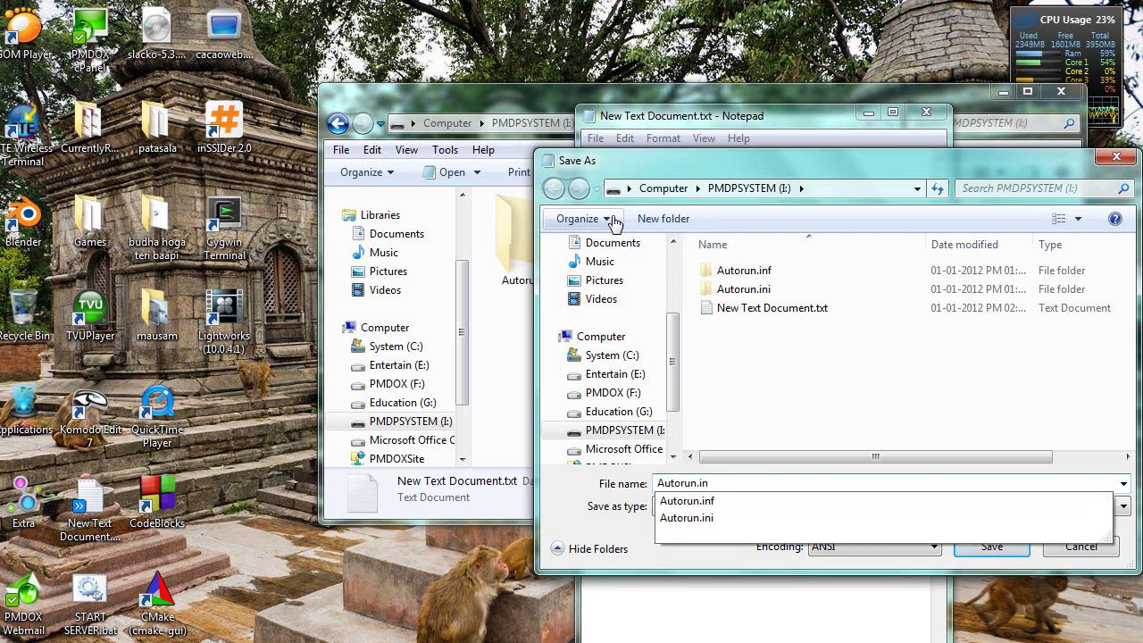
type("f")
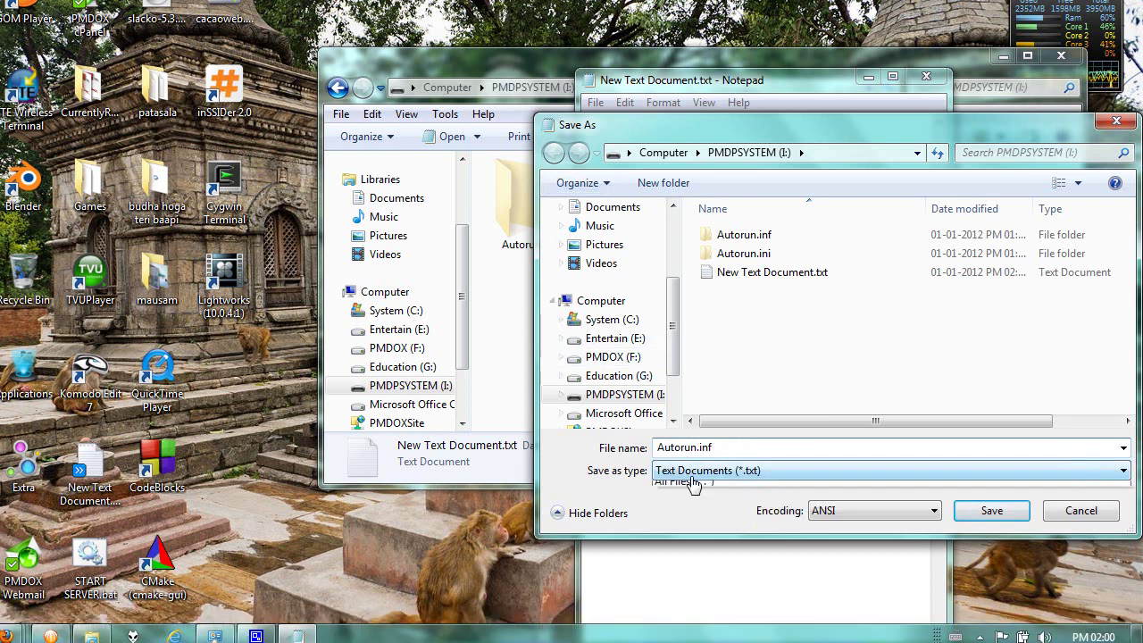
left_click(688, 487)
left_click(665, 517)
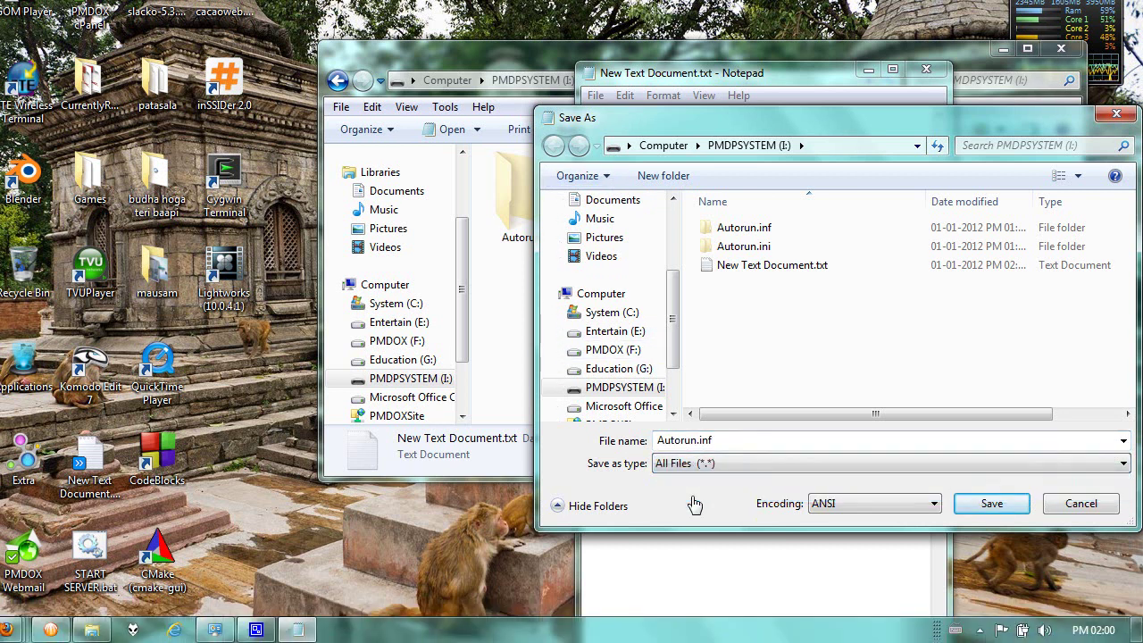
left_click(992, 505)
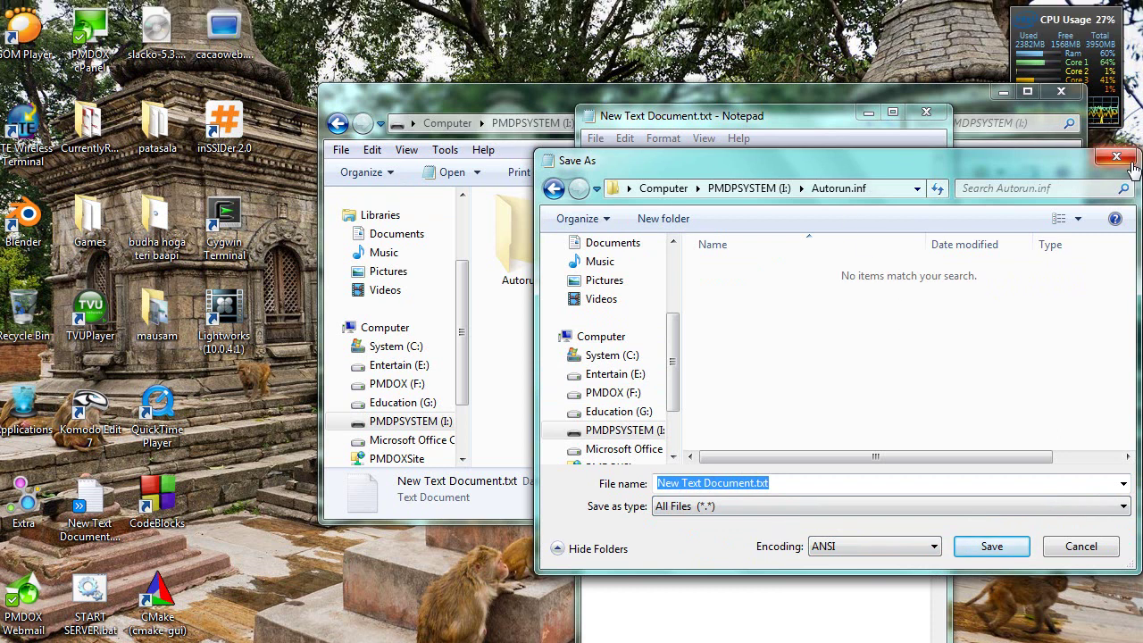
left_click(1116, 149)
left_click(925, 114)
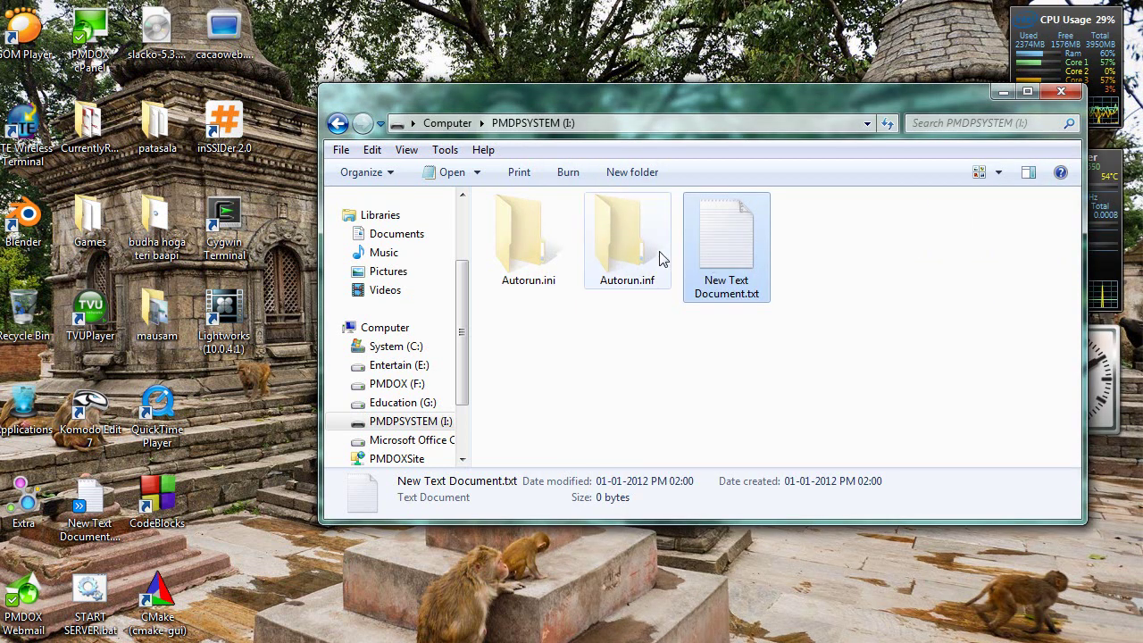
Reopen New Text Document.txt and retry saving it to the root of I: as Autorun.inf with type All Files, then cancel and close Notepad.
left_click(635, 365)
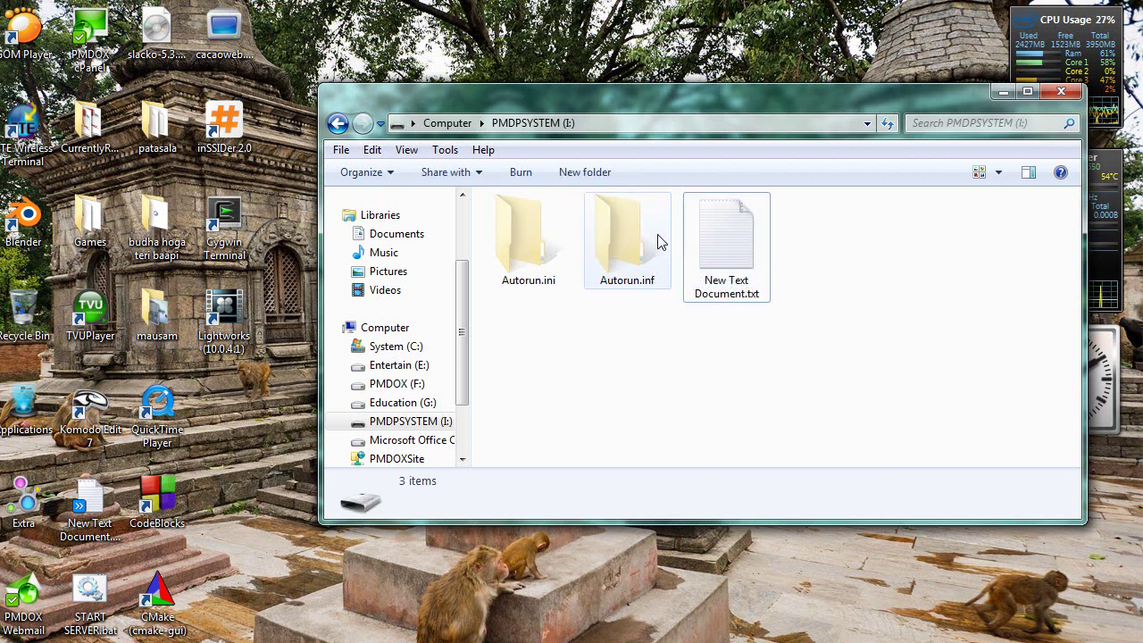
left_click(659, 242)
left_click(723, 247)
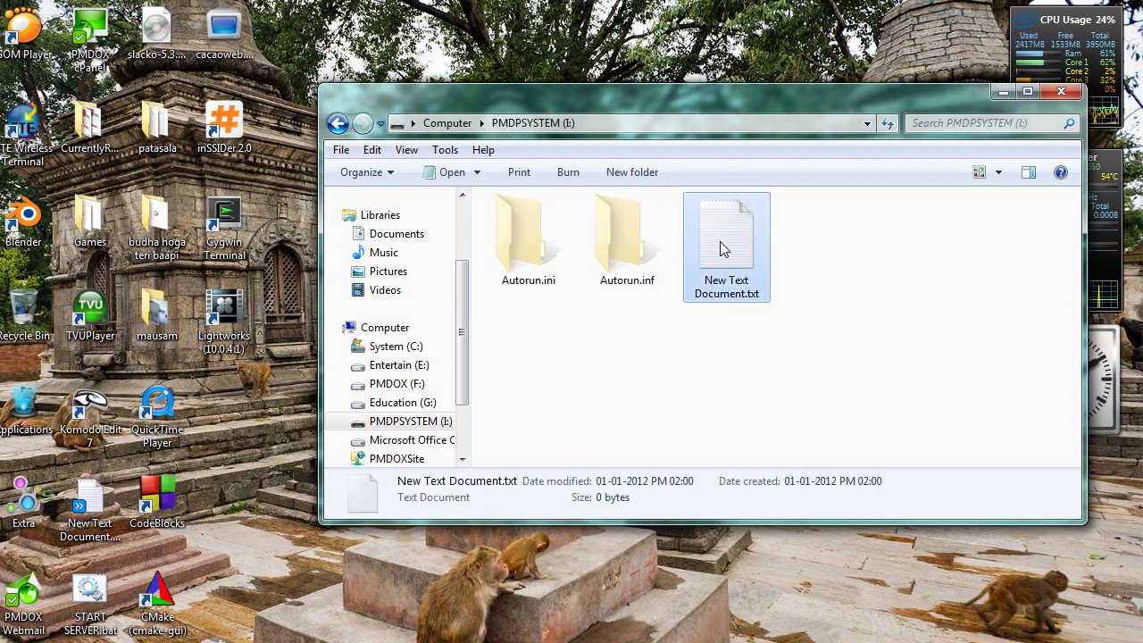
double_click(720, 241)
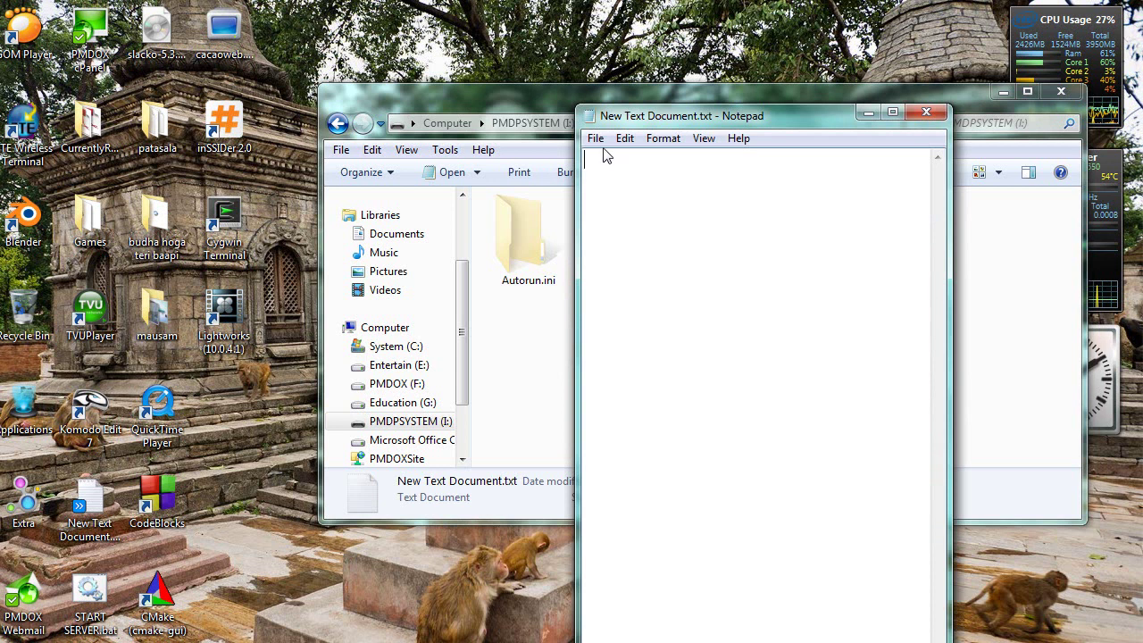
left_click(596, 137)
left_click(622, 217)
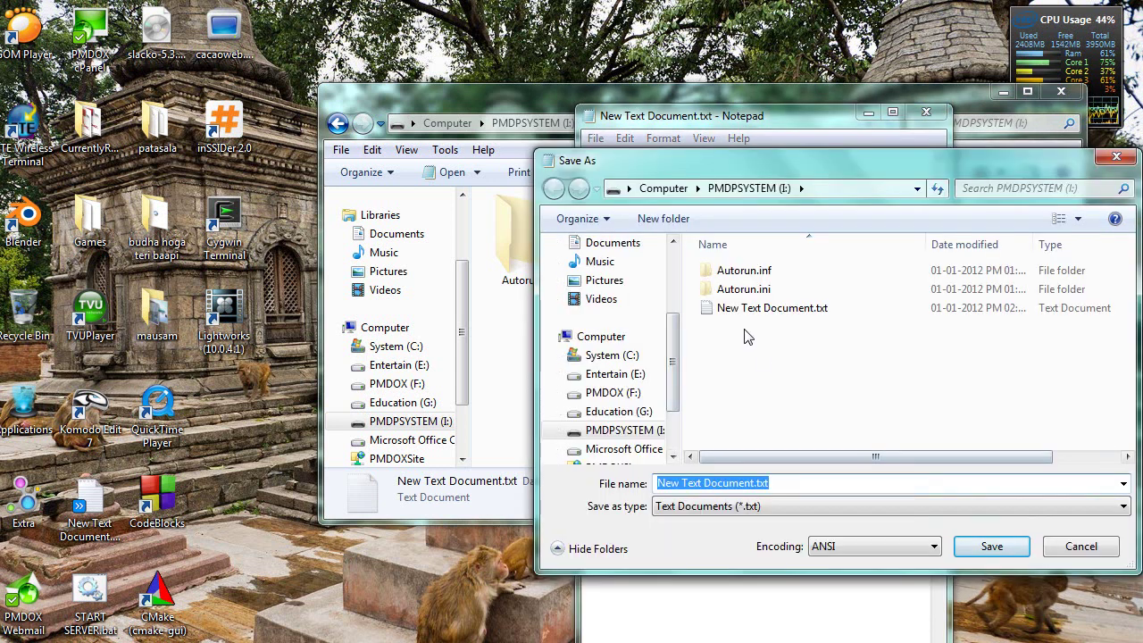
left_click(725, 290)
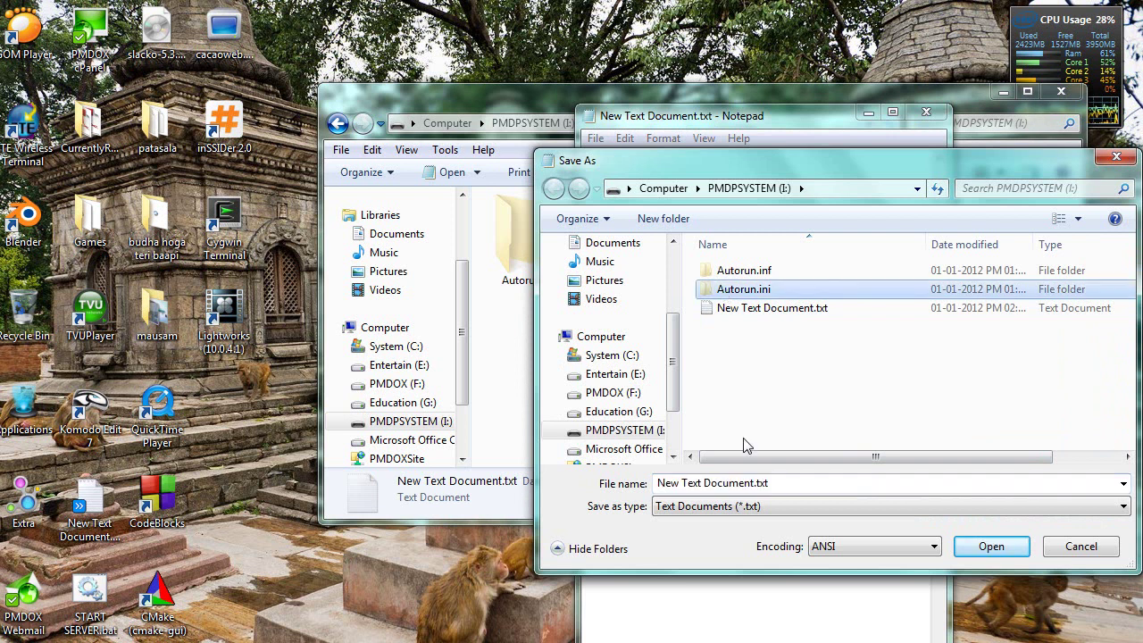
left_click(784, 482)
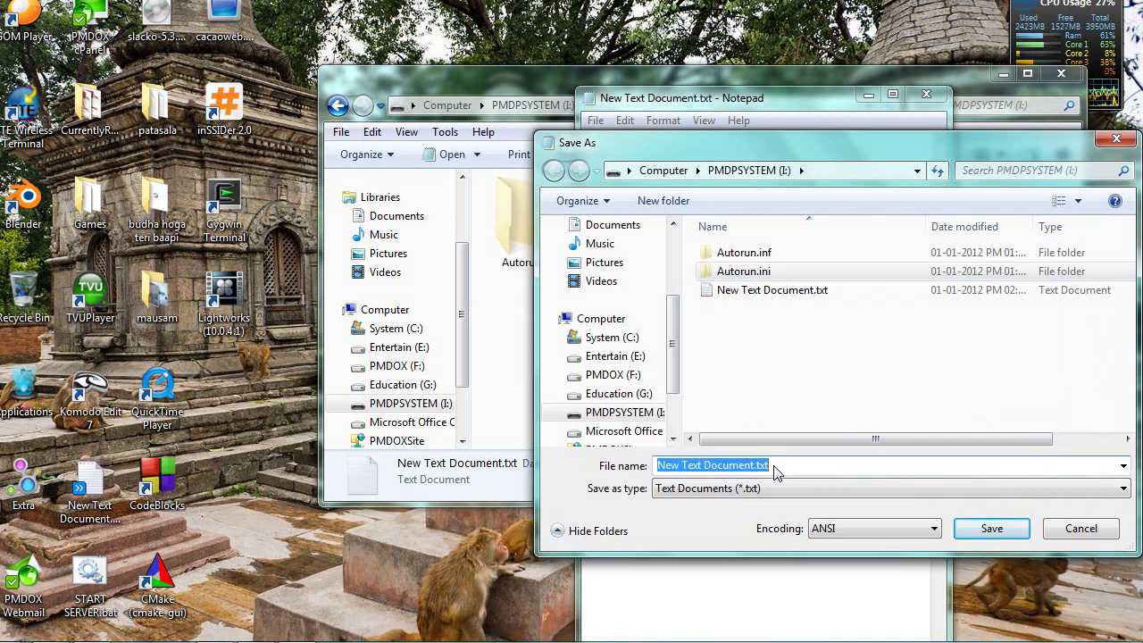
type("Autoru")
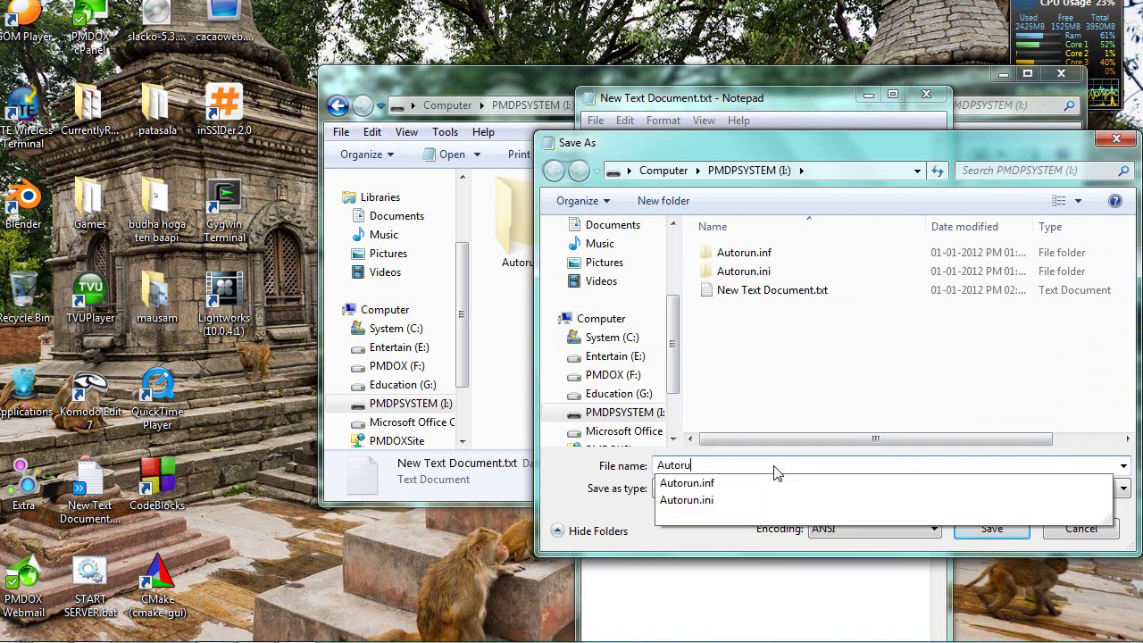
type("n.inf")
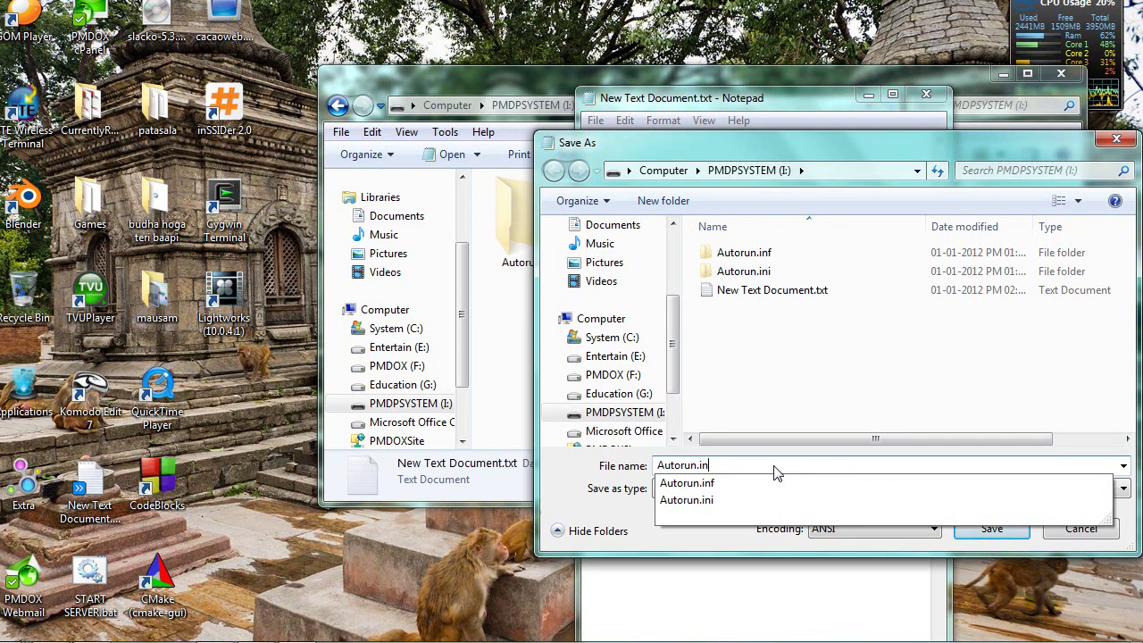
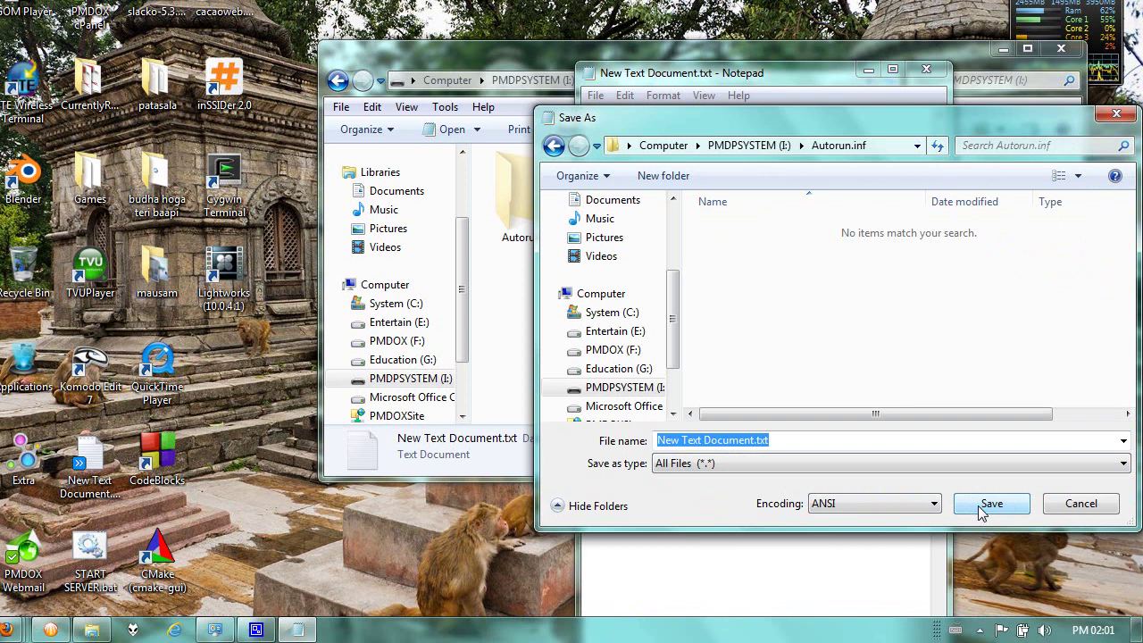
left_click(1076, 505)
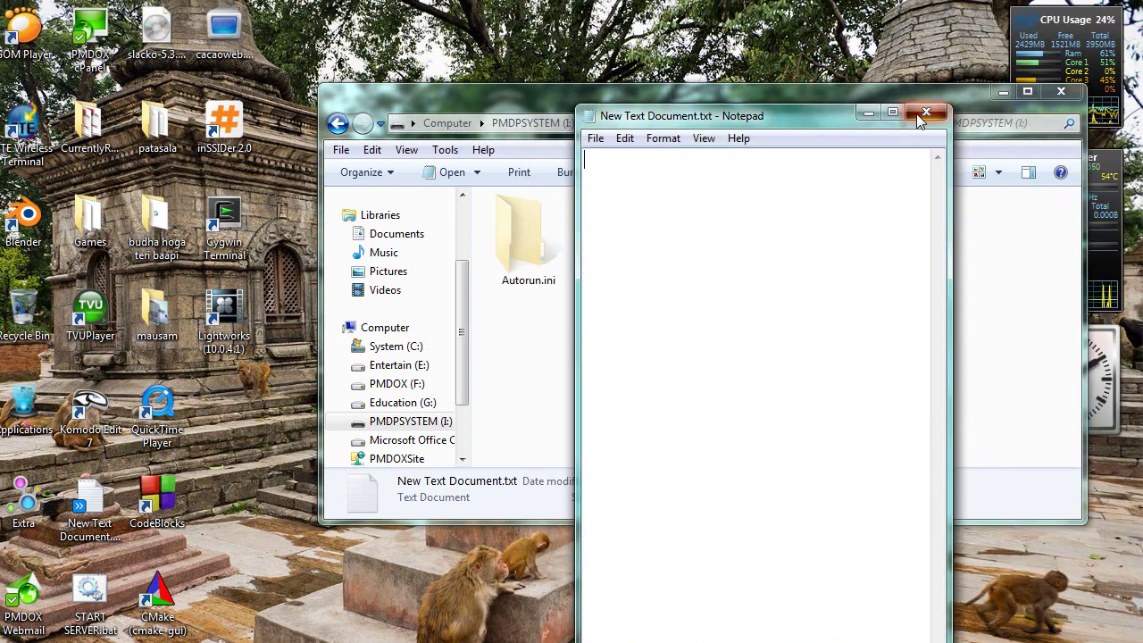
left_click(921, 86)
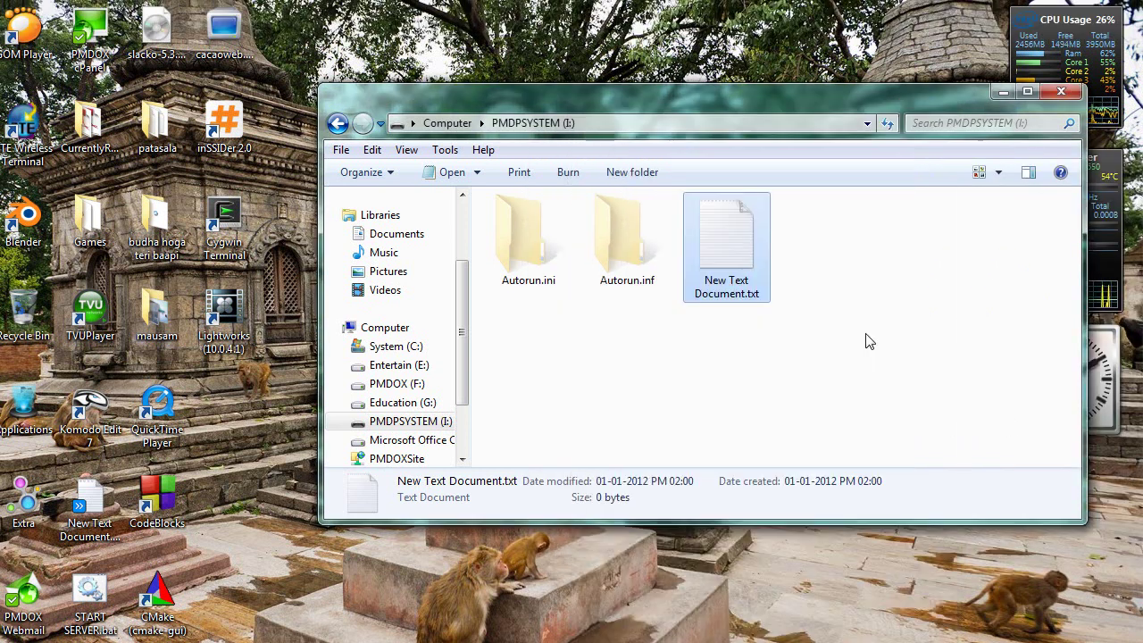
Try to rename New Text Document.txt on drive I: to Autorun.inf, accepting the extension change, retry once and cancel.
right_click(724, 263)
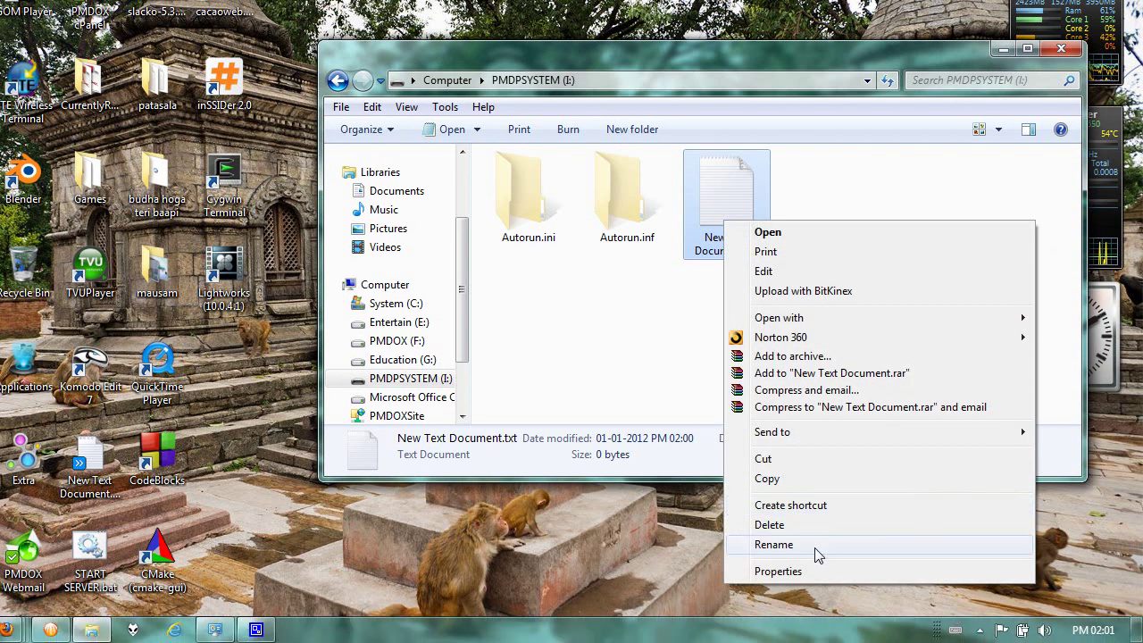
left_click(819, 554)
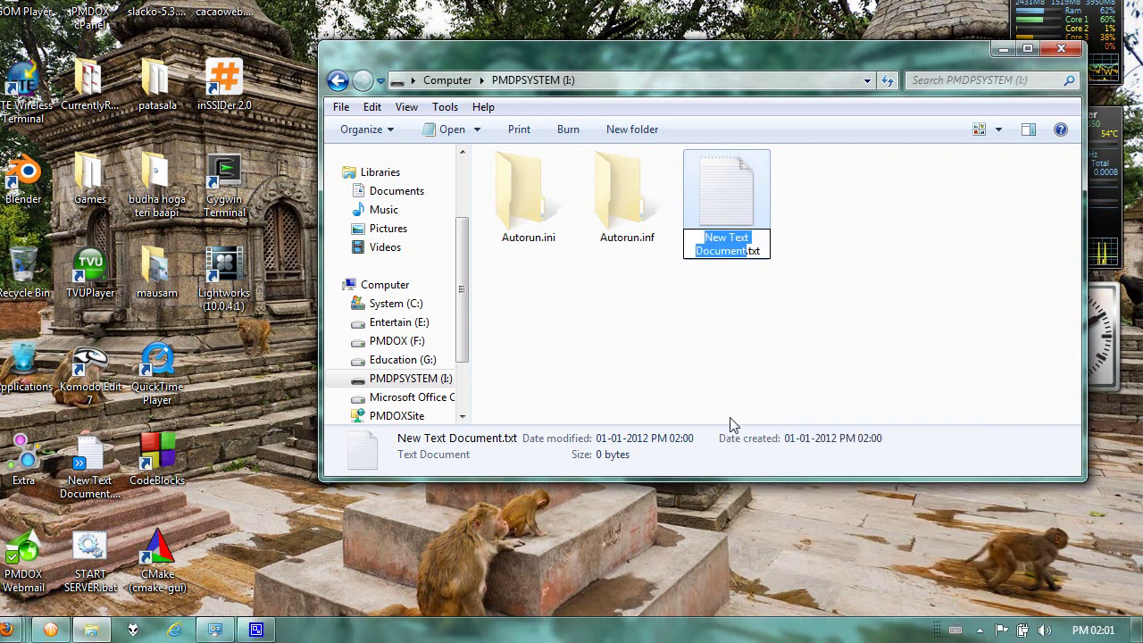
type("Autorun")
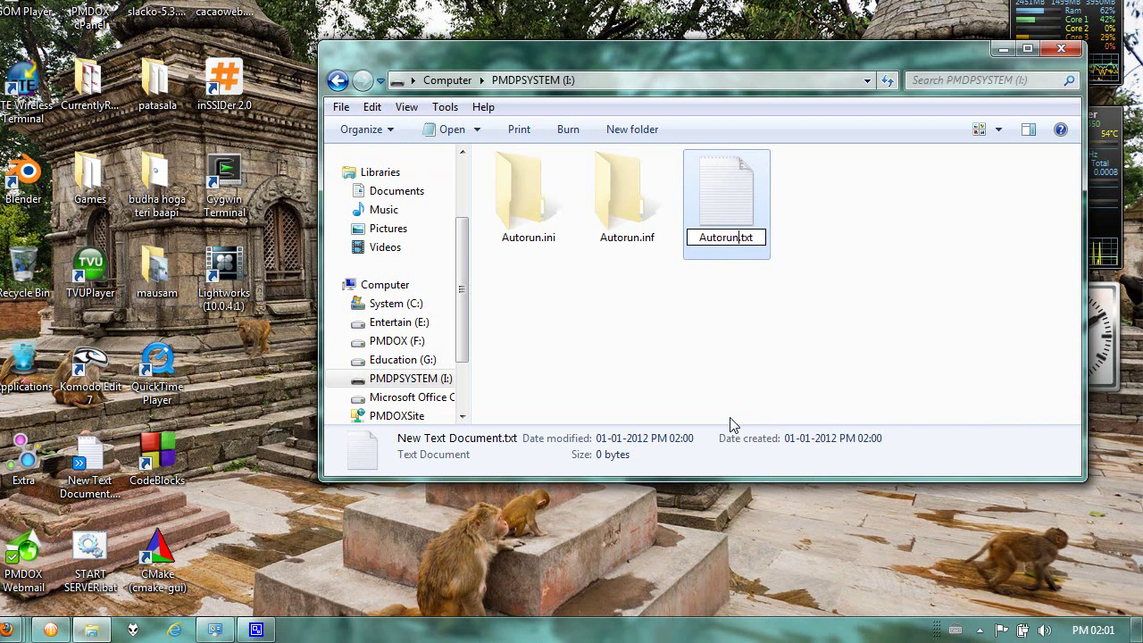
key("Delete")
key("Delete")
key("Delete")
type("inf")
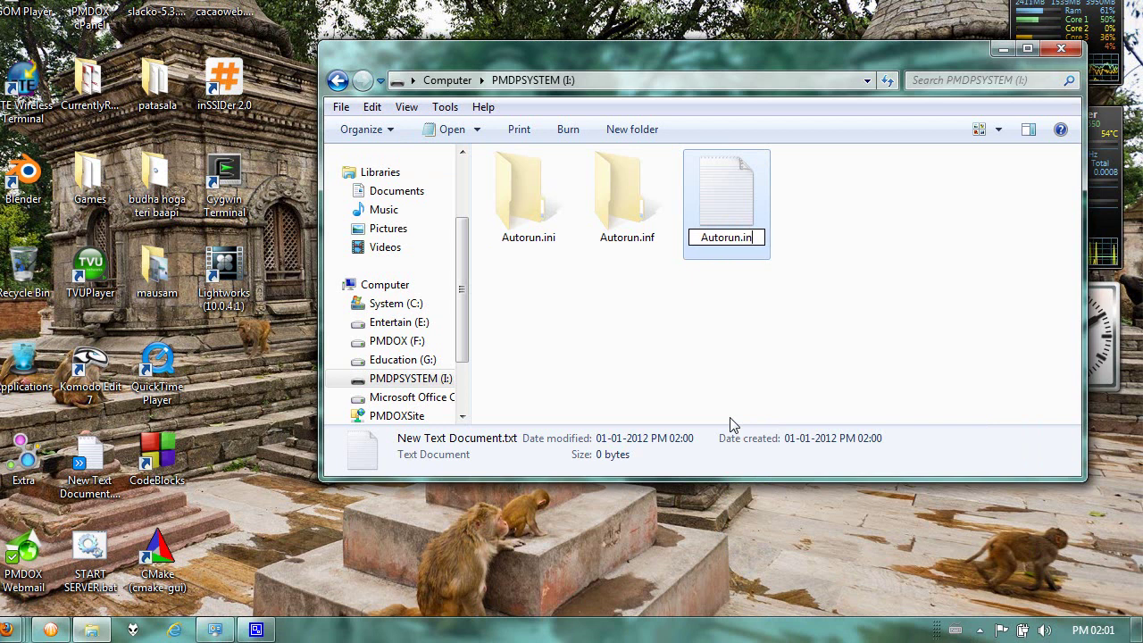
key("Return")
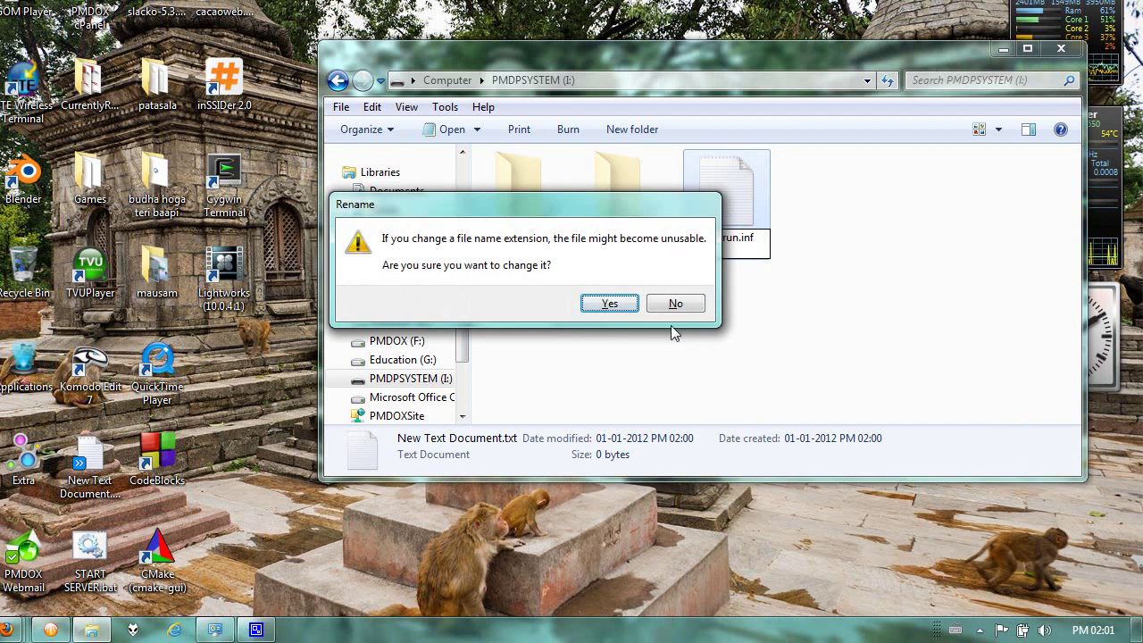
left_click(601, 305)
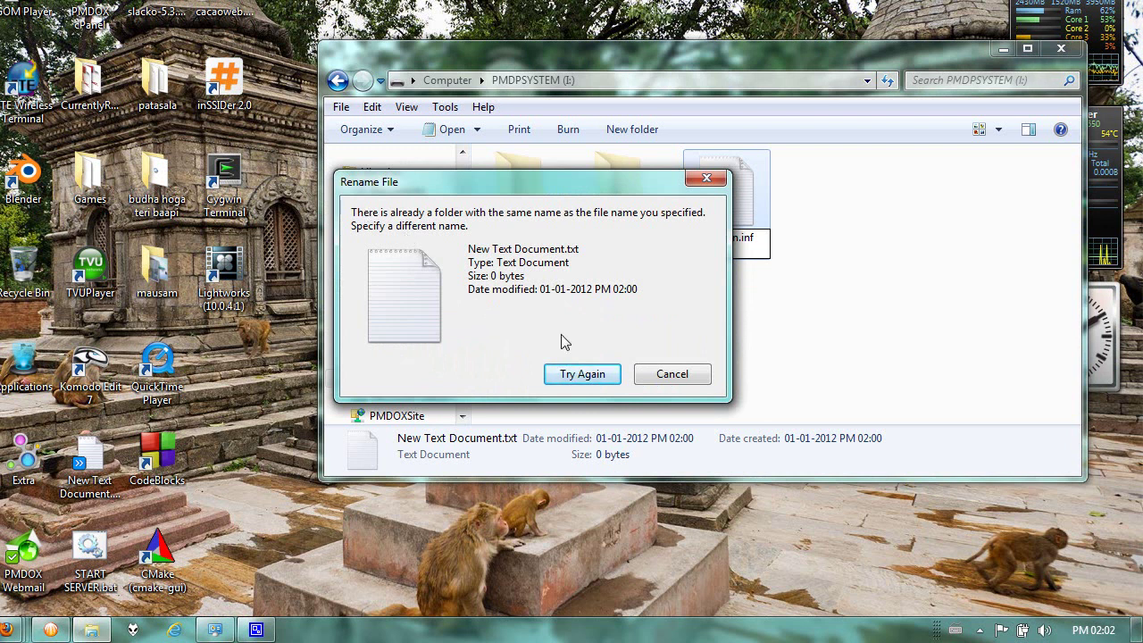
left_click(585, 377)
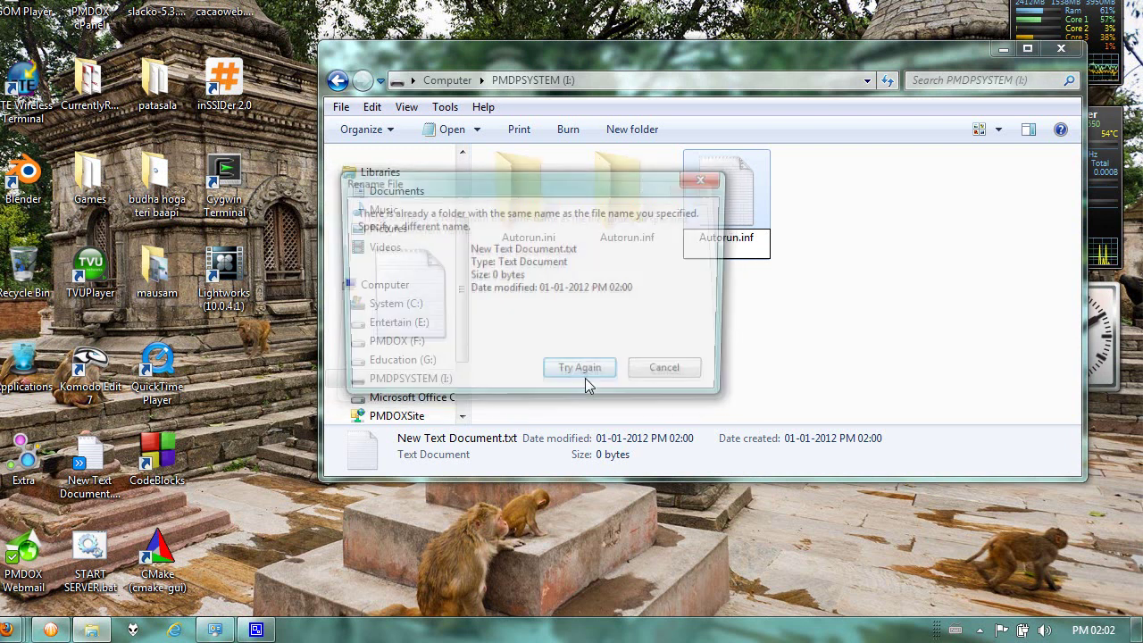
left_click(671, 375)
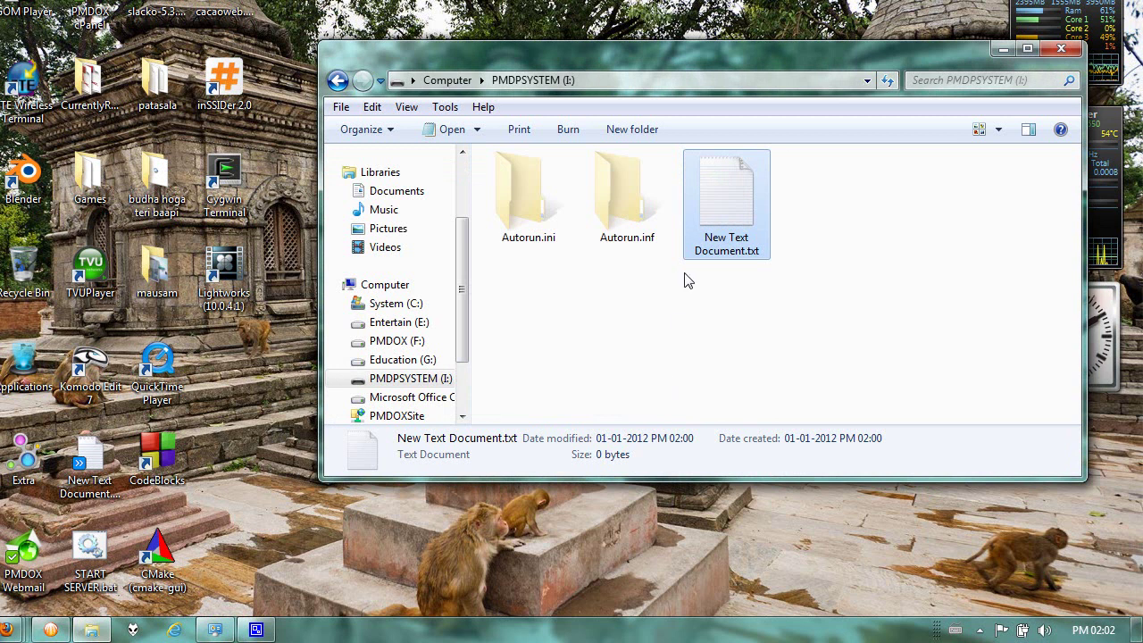
left_click(657, 296)
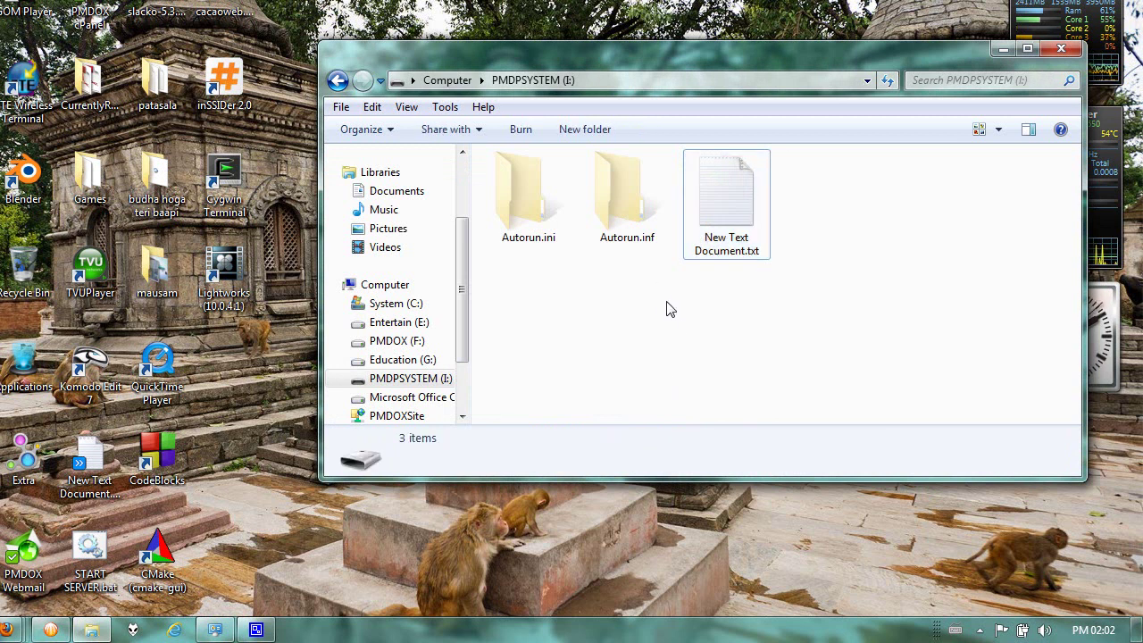
left_click(626, 234)
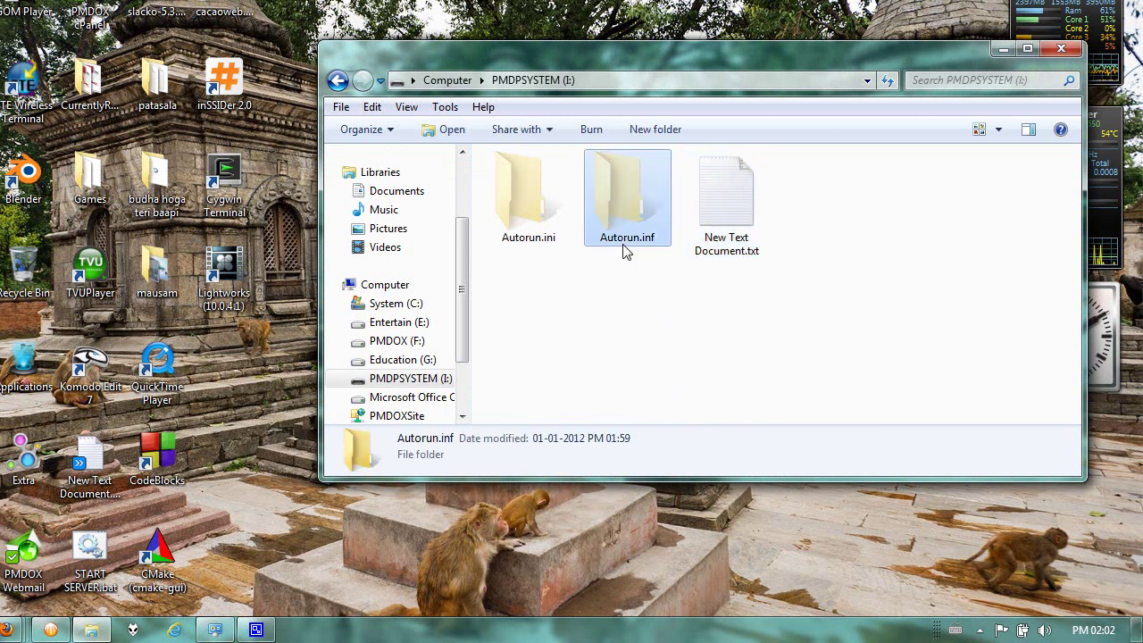
left_click(513, 231)
left_click(529, 307)
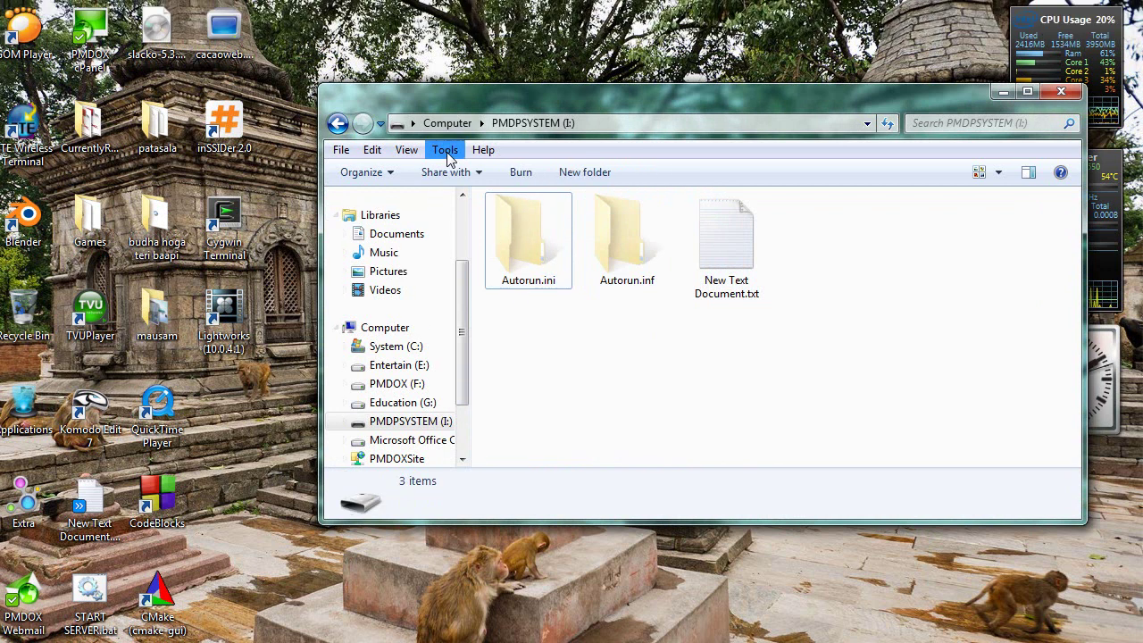
Set the folder options to hide protected operating system files while leaving extensions for known file types shown, and apply them.
left_click(447, 108)
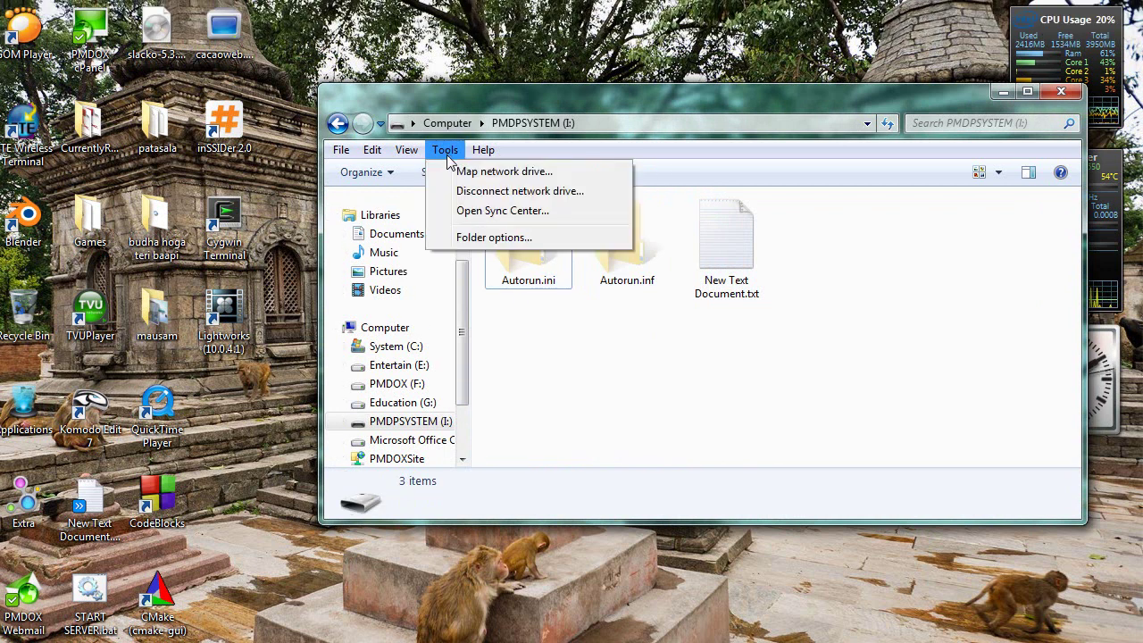
left_click(466, 238)
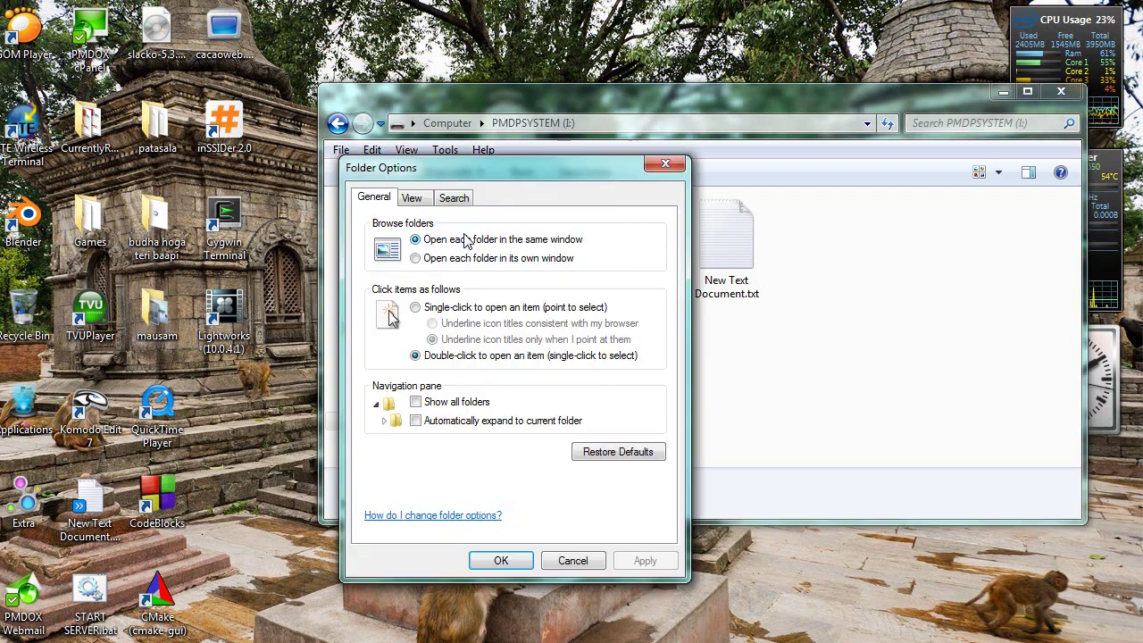
left_click(425, 202)
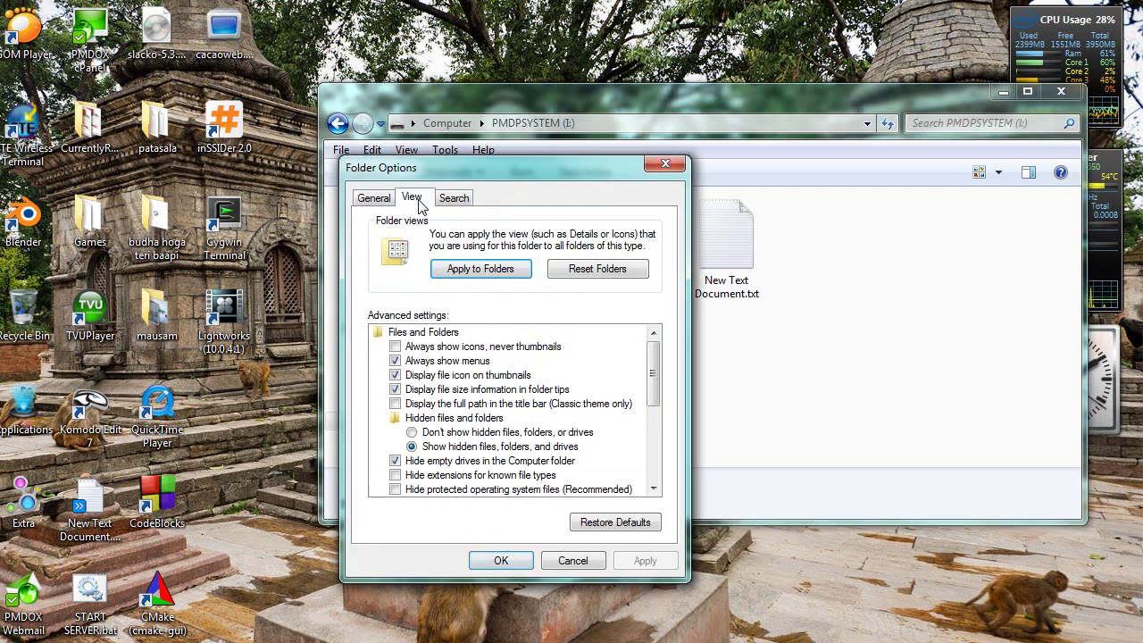
left_click(396, 475)
left_click(396, 489)
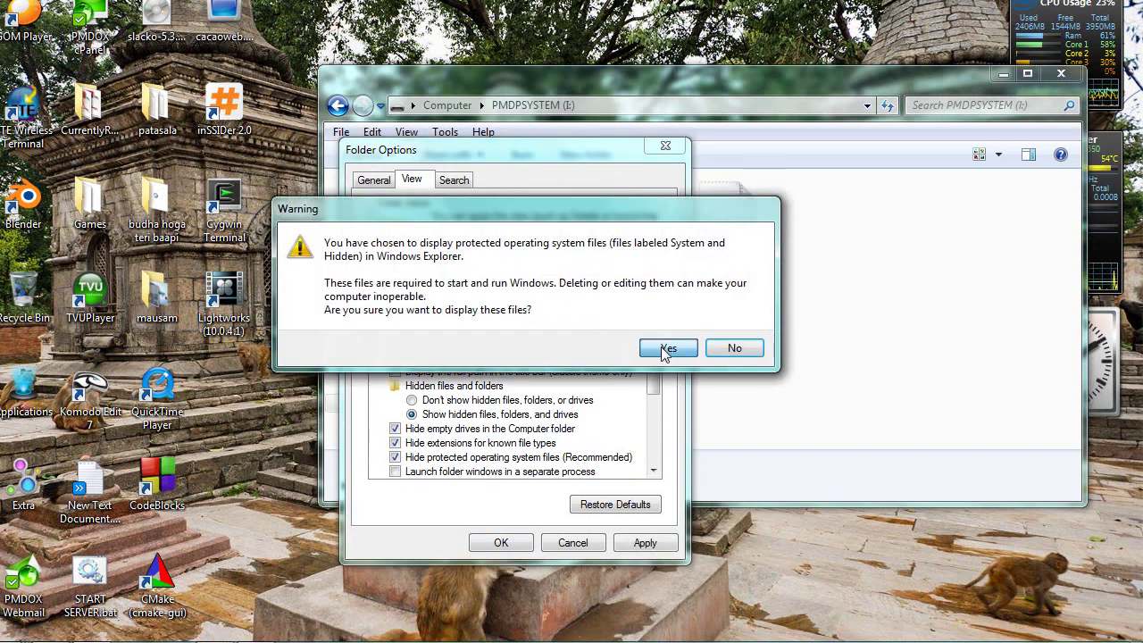
left_click(666, 345)
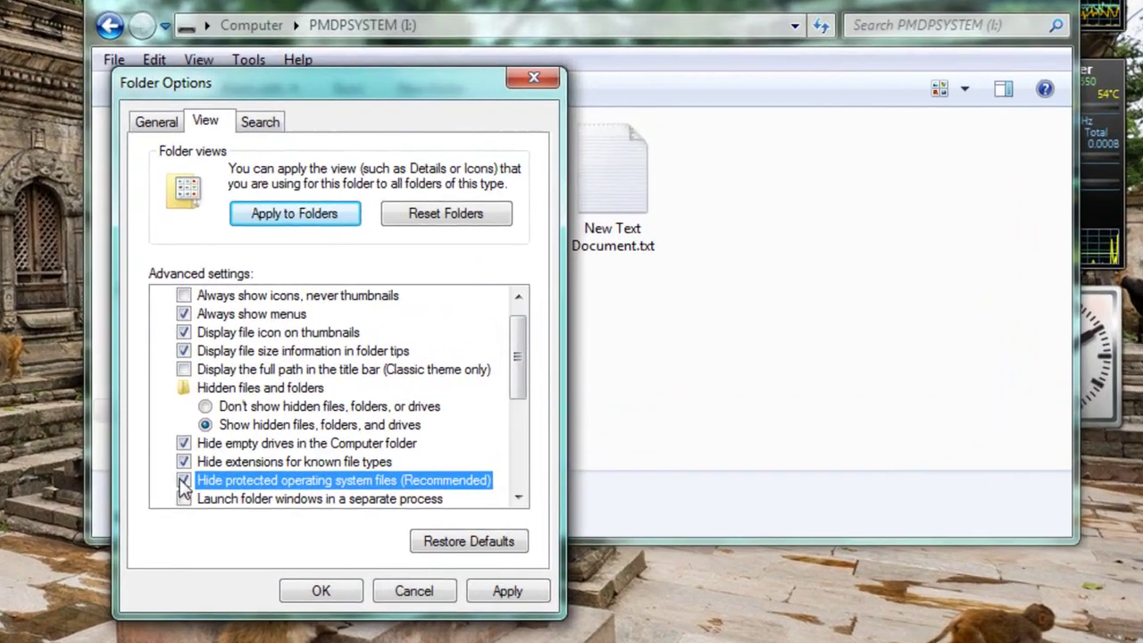
left_click(395, 457)
left_click(395, 442)
left_click(468, 580)
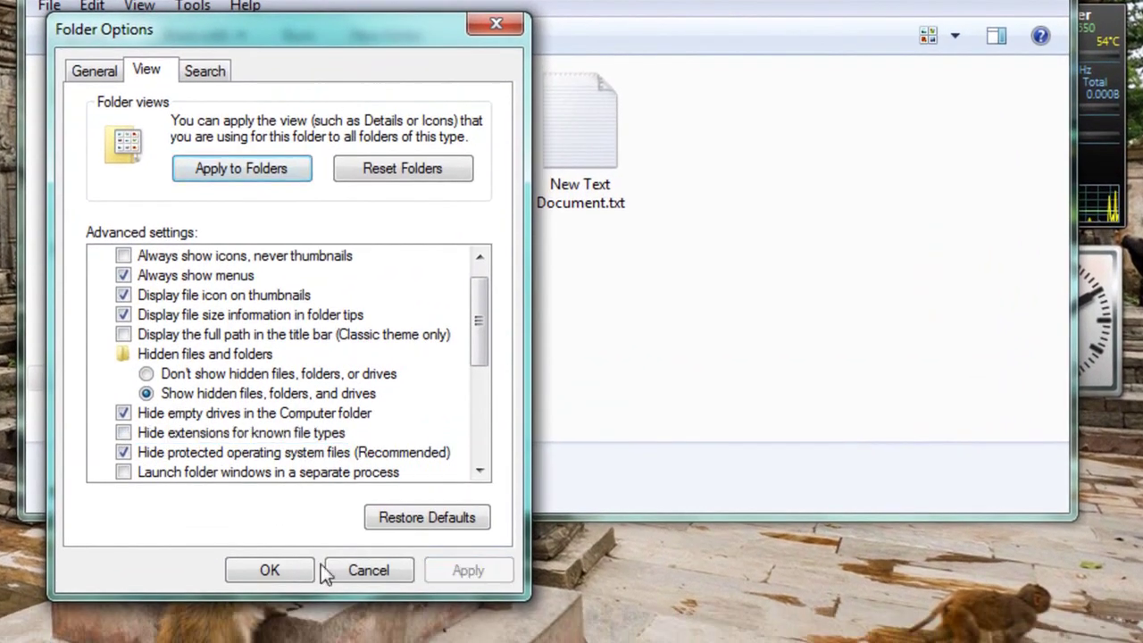
left_click(269, 570)
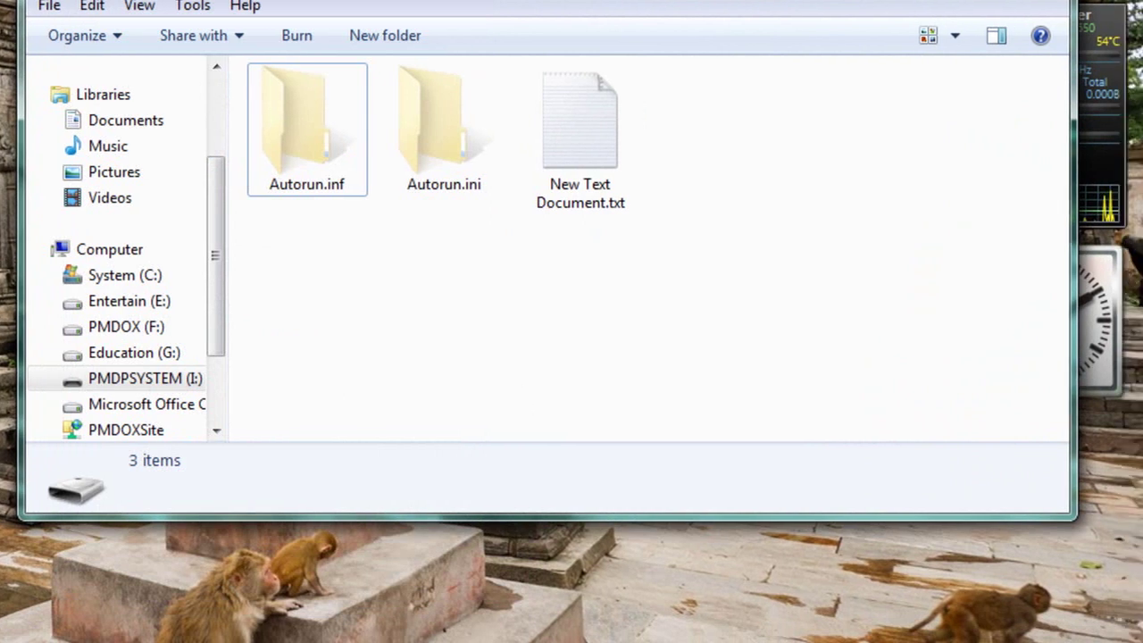
left_click(954, 642)
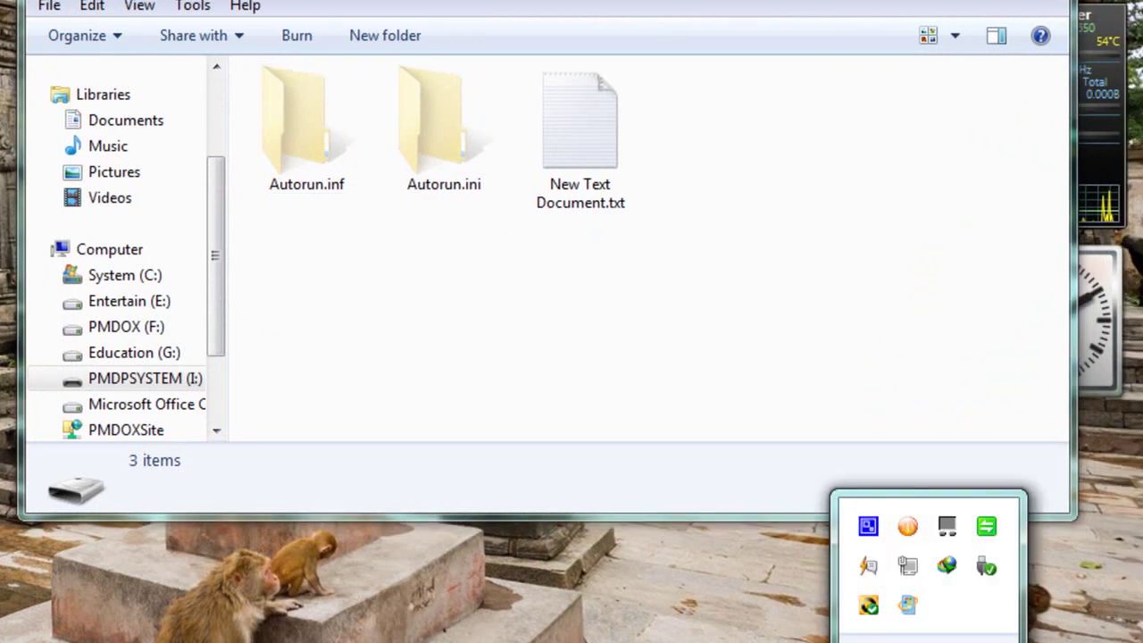
left_click(868, 525)
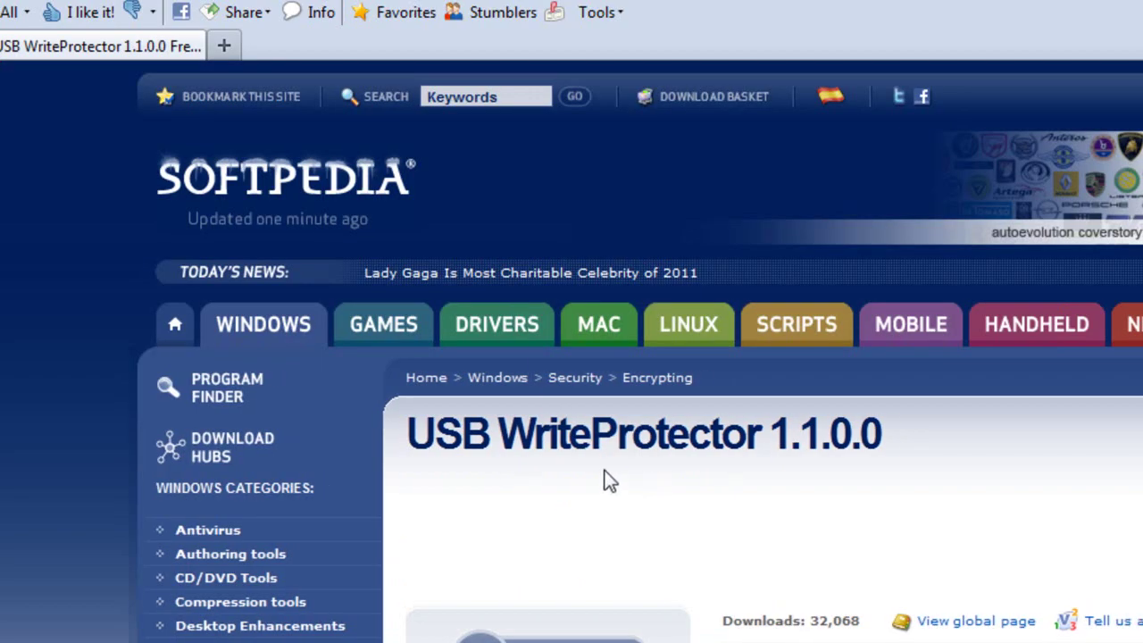
Review the USB WriteProtector 1.1.0.0 description on Softpedia and start its download from the first Softpedia Secure Download location.
scroll(687, 485, "down", 3)
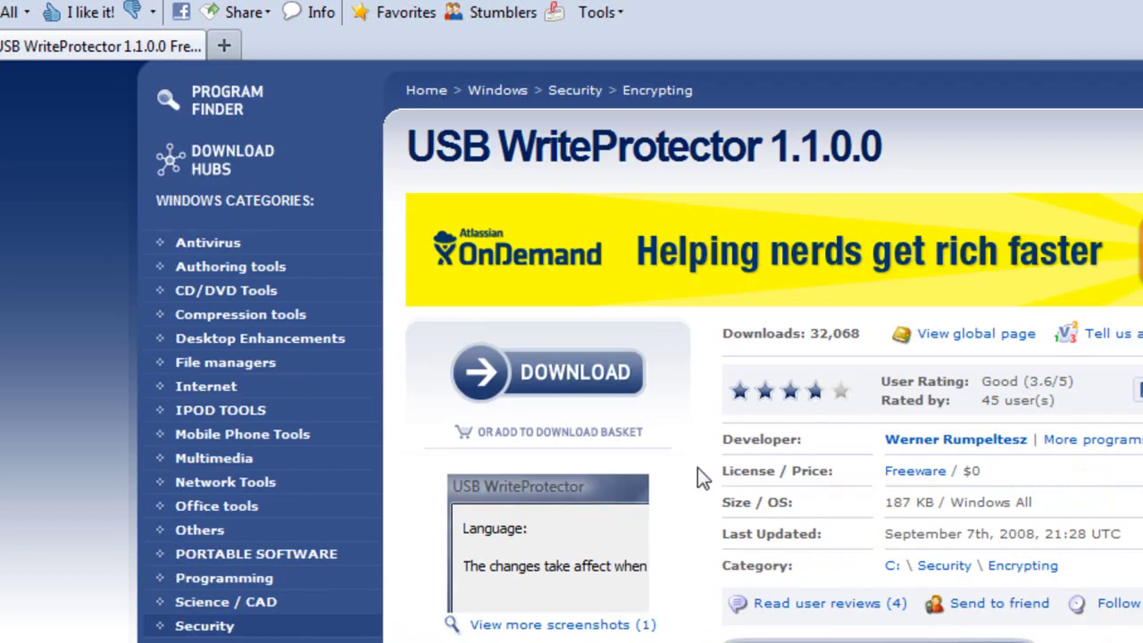
scroll(707, 461, "down", 3)
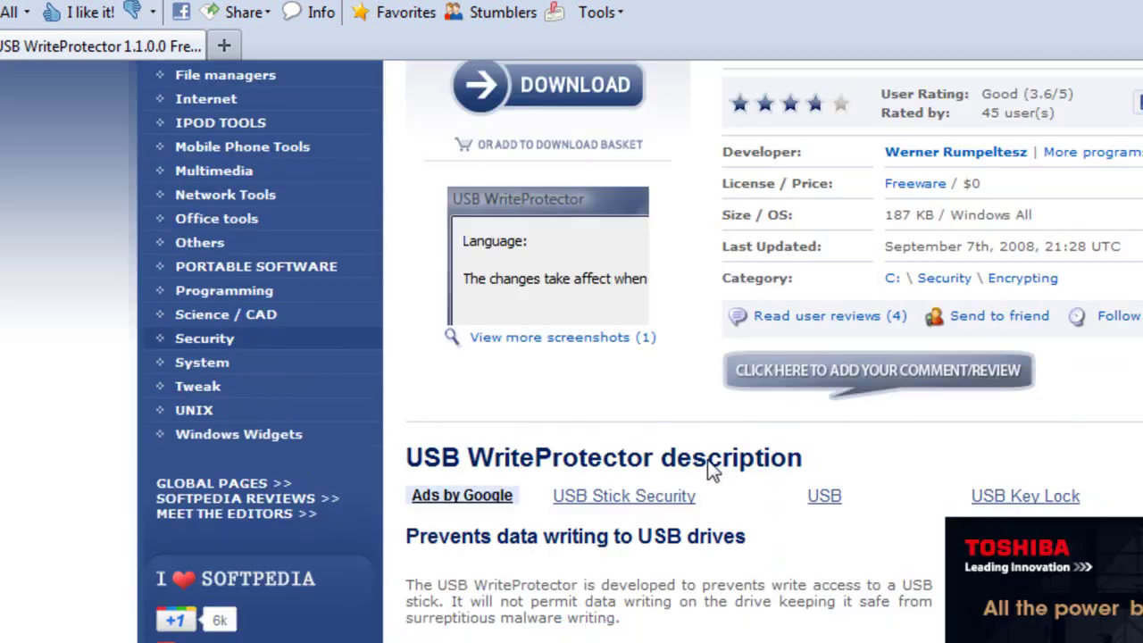
scroll(703, 482, "down", 2)
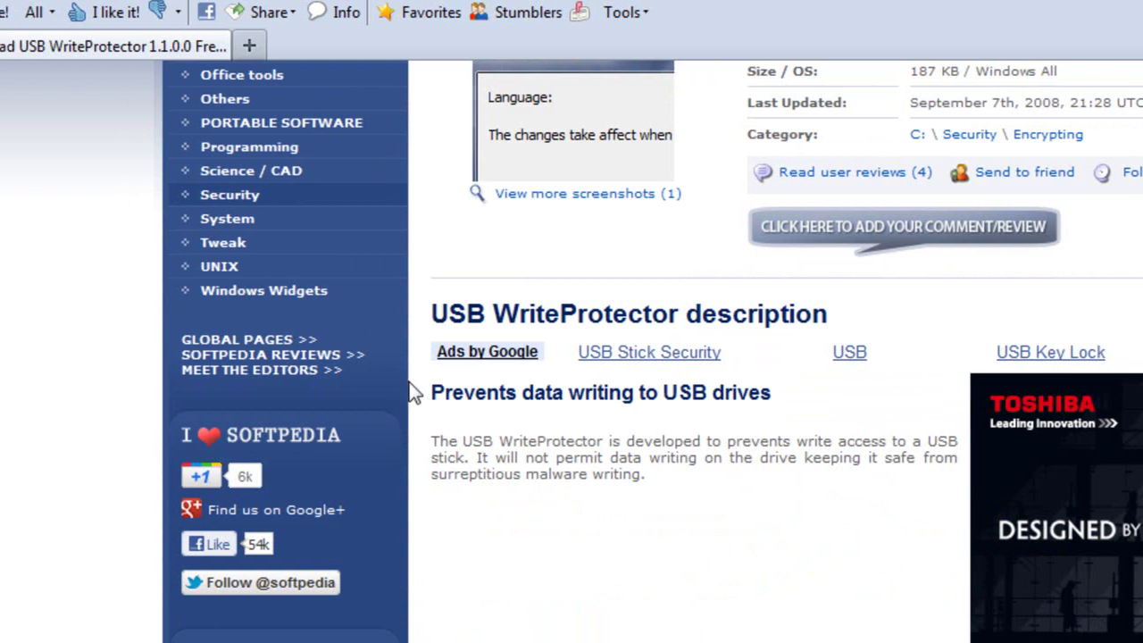
left_click_drag(432, 394, 779, 400)
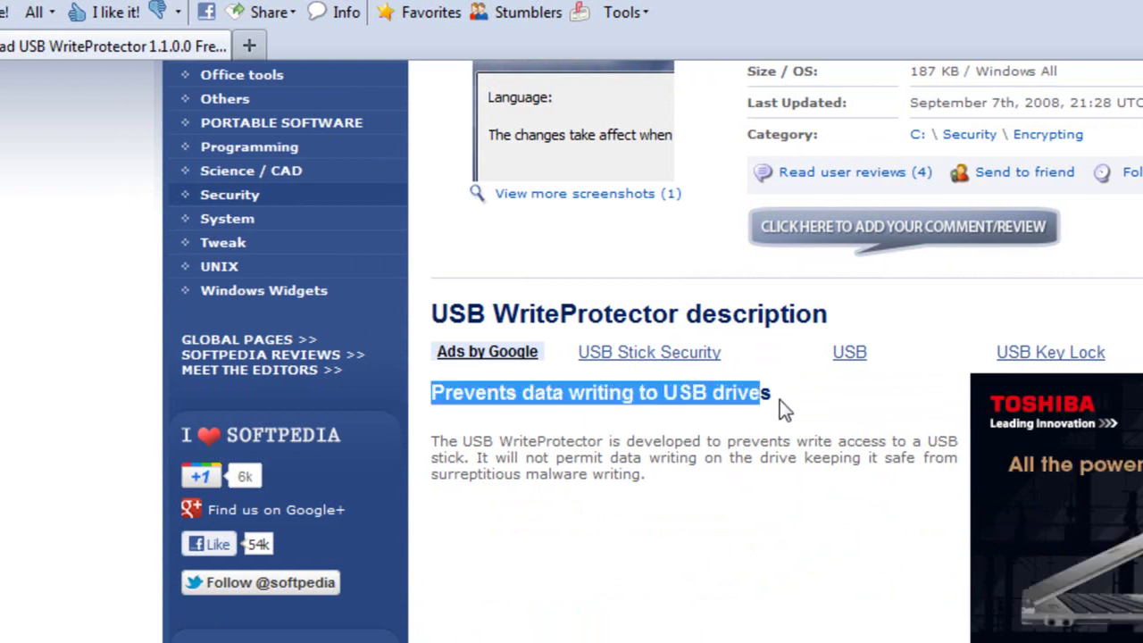
left_click(723, 464)
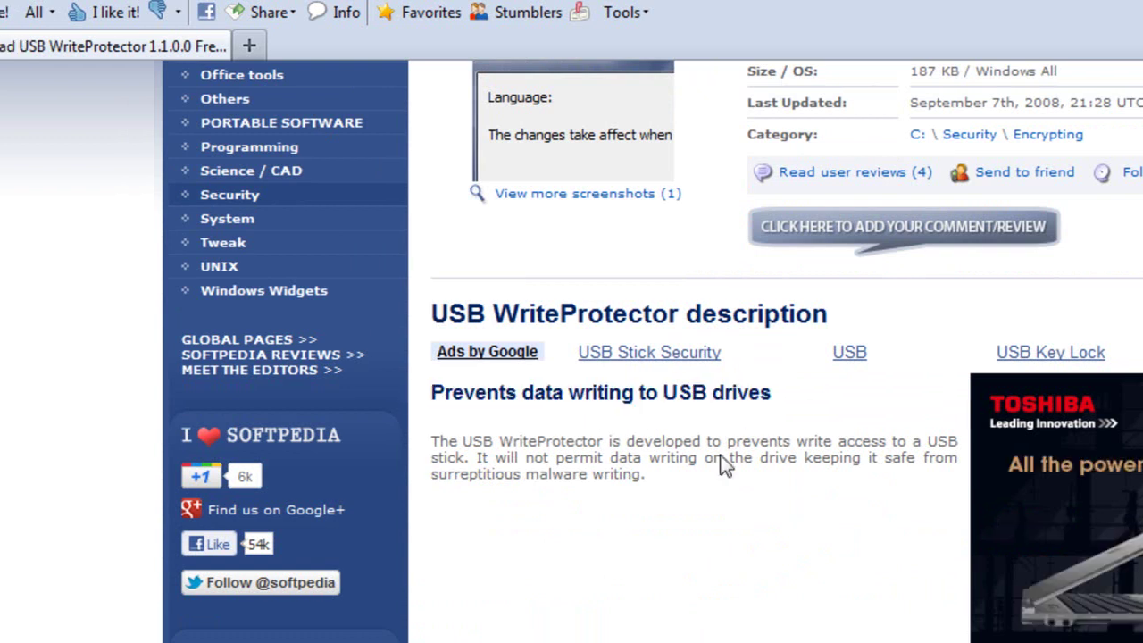
scroll(722, 467, "up", 4)
left_click(588, 236)
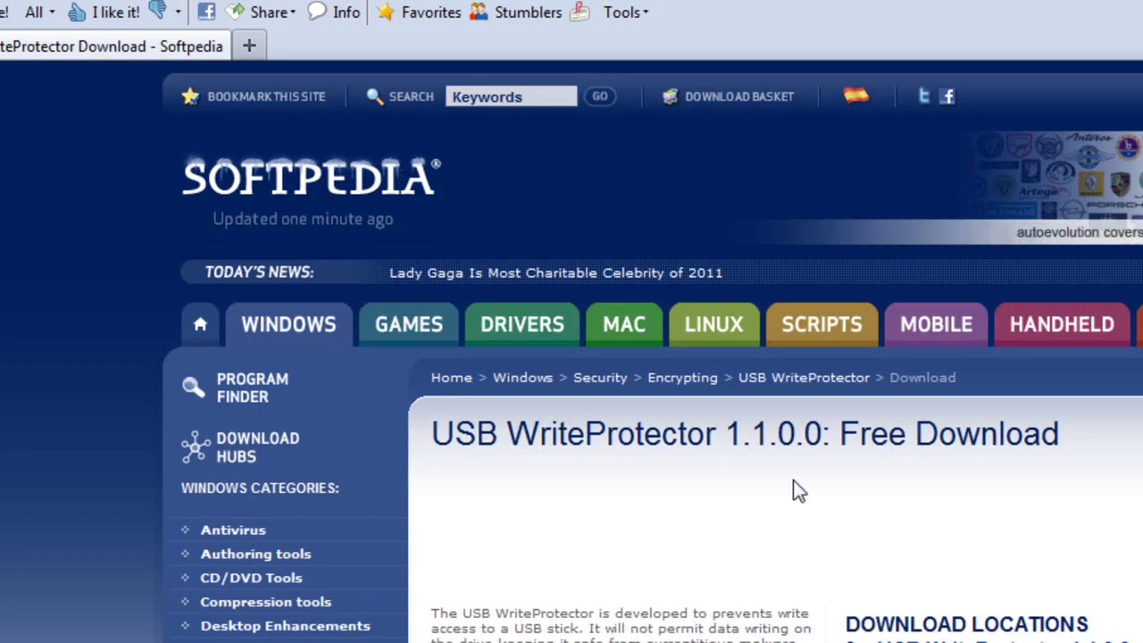
scroll(883, 478, "down", 4)
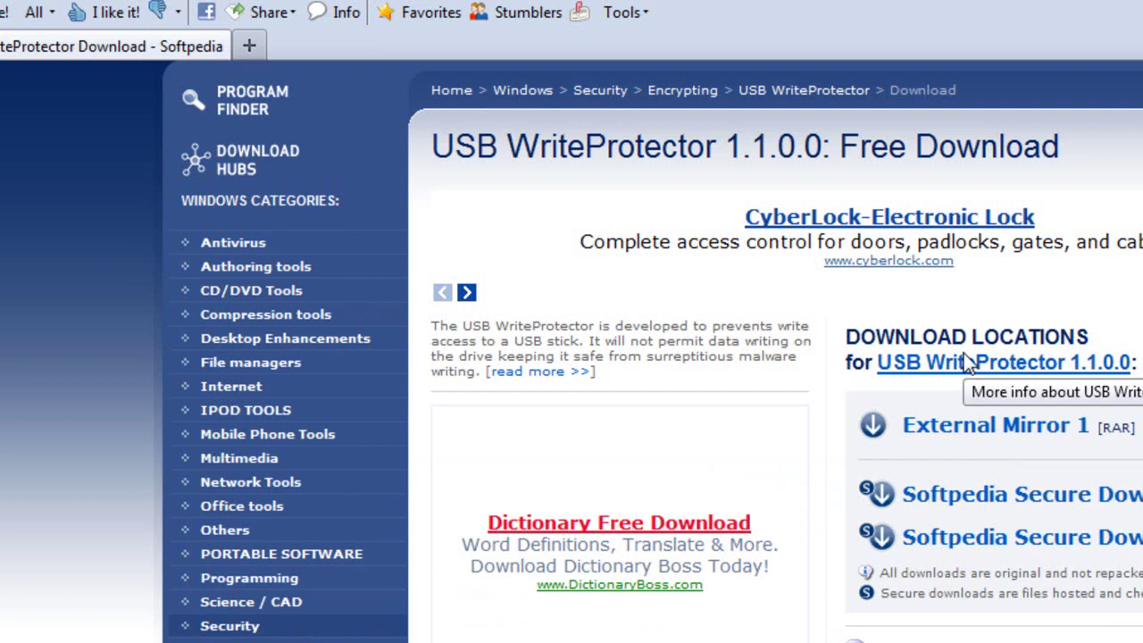
left_click(982, 496)
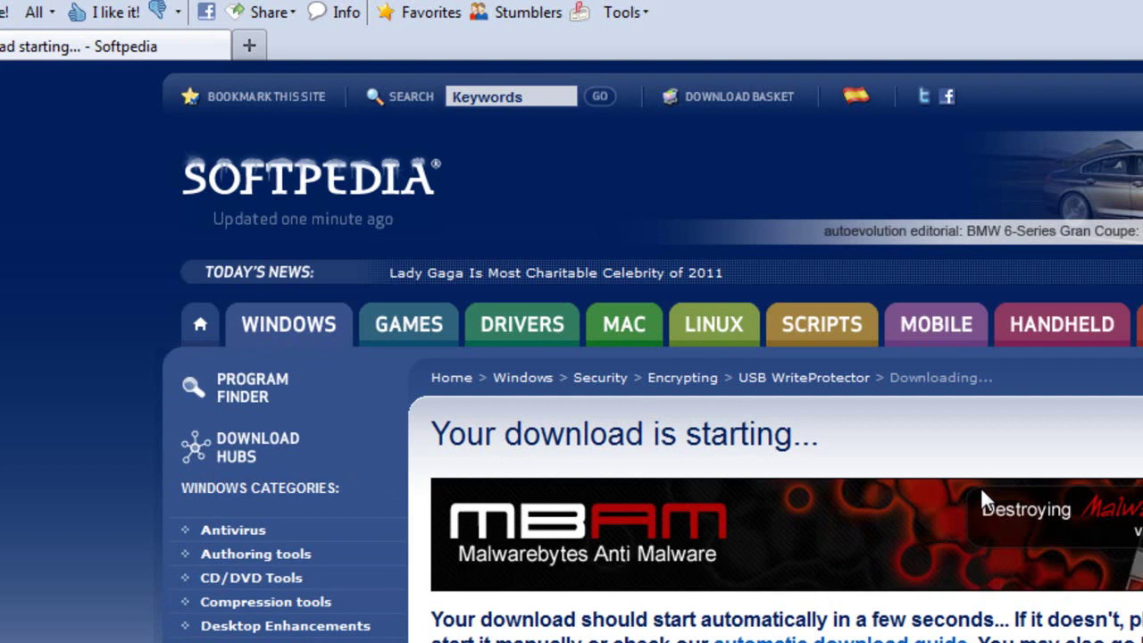
Switch to the PMDPSYSTEM (I:) Explorer window and set the folder options to not show hidden files and to hide protected operating system files.
key("alt+Tab")
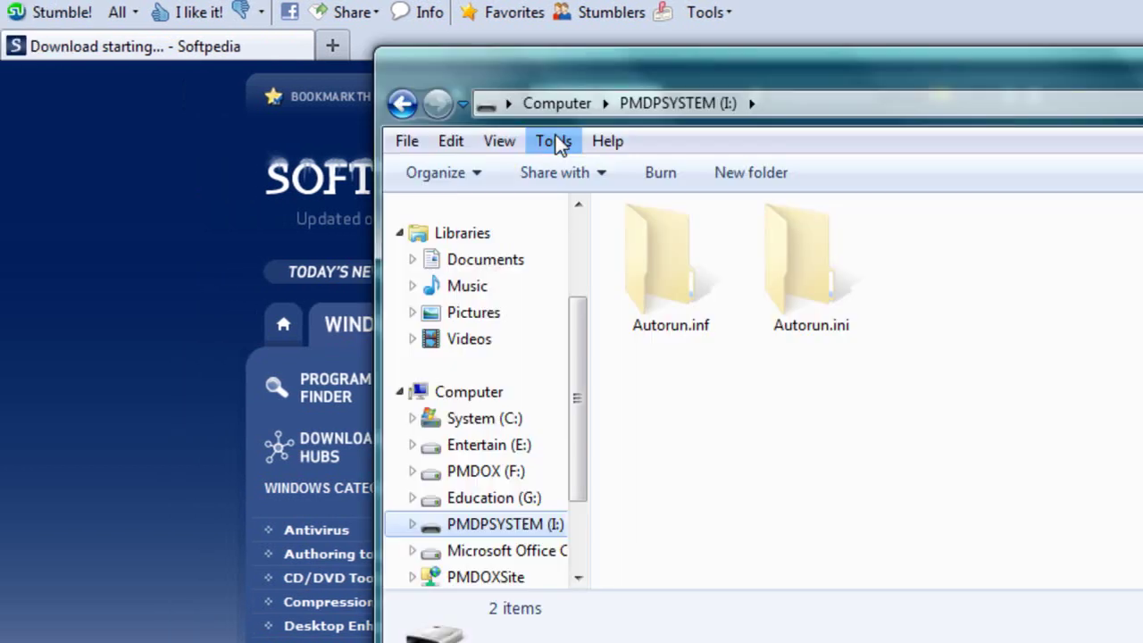
left_click(554, 143)
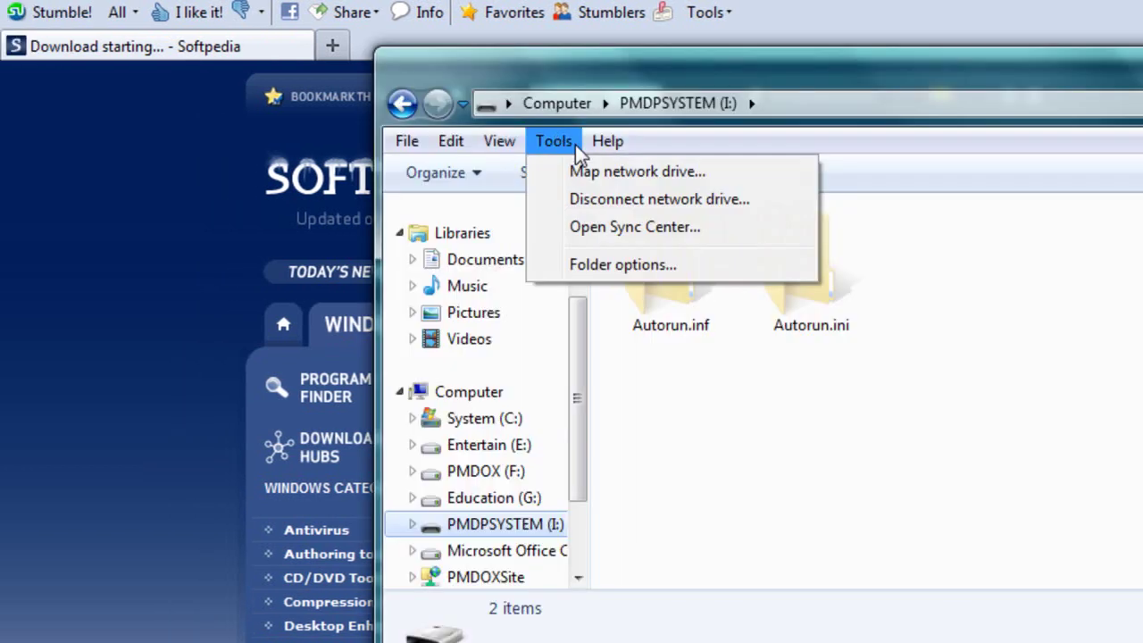
left_click(610, 265)
left_click(506, 209)
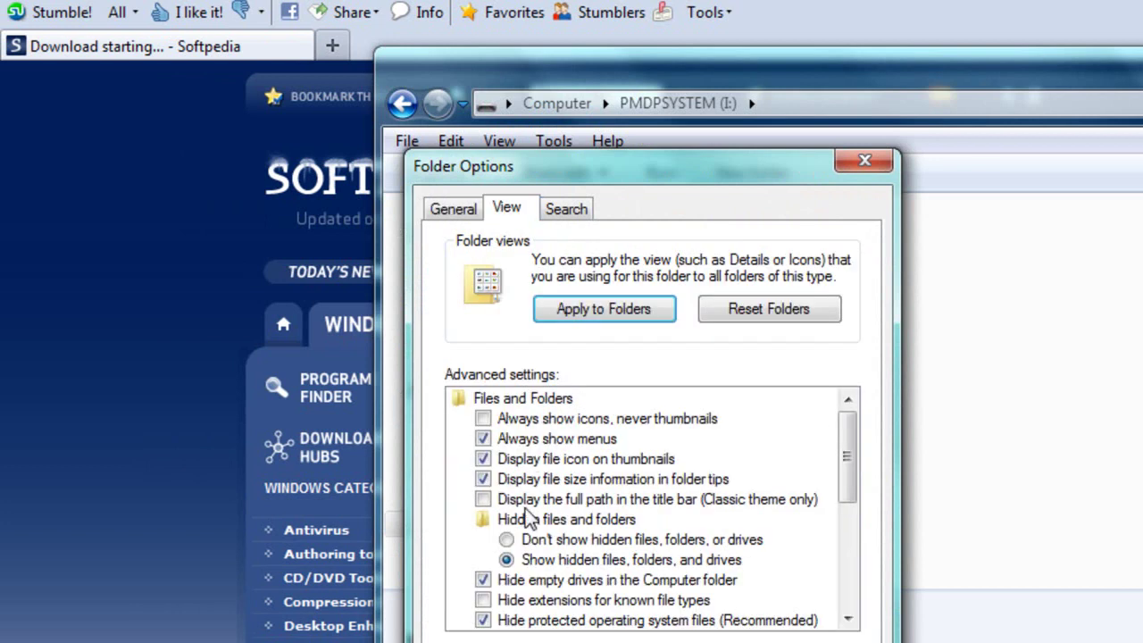
left_click(506, 539)
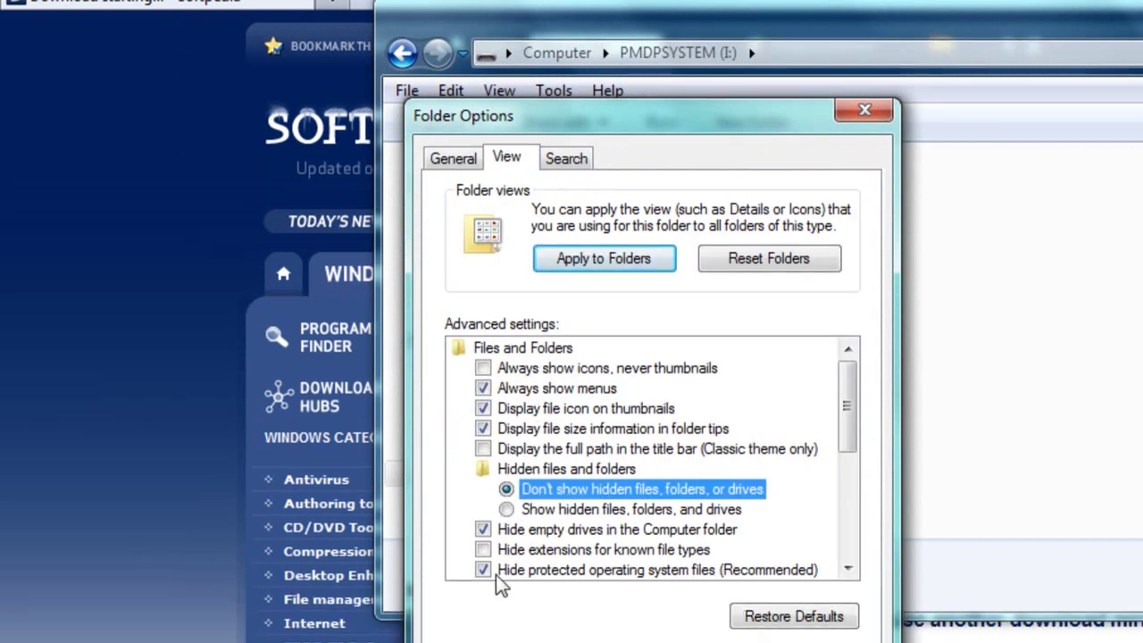
left_click(483, 594)
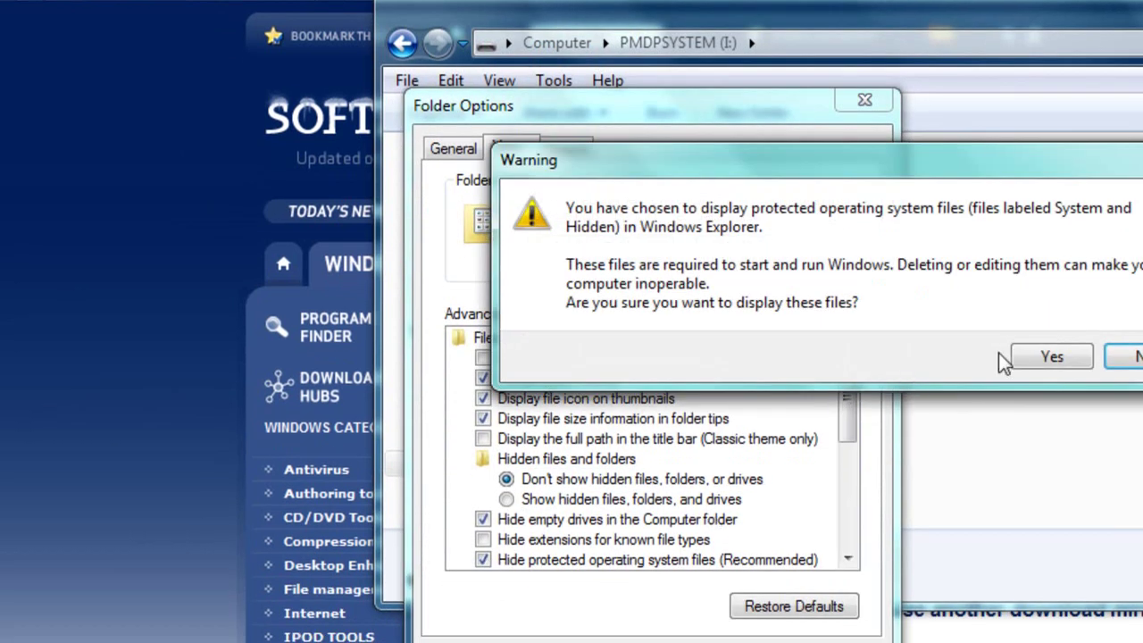
left_click(1023, 360)
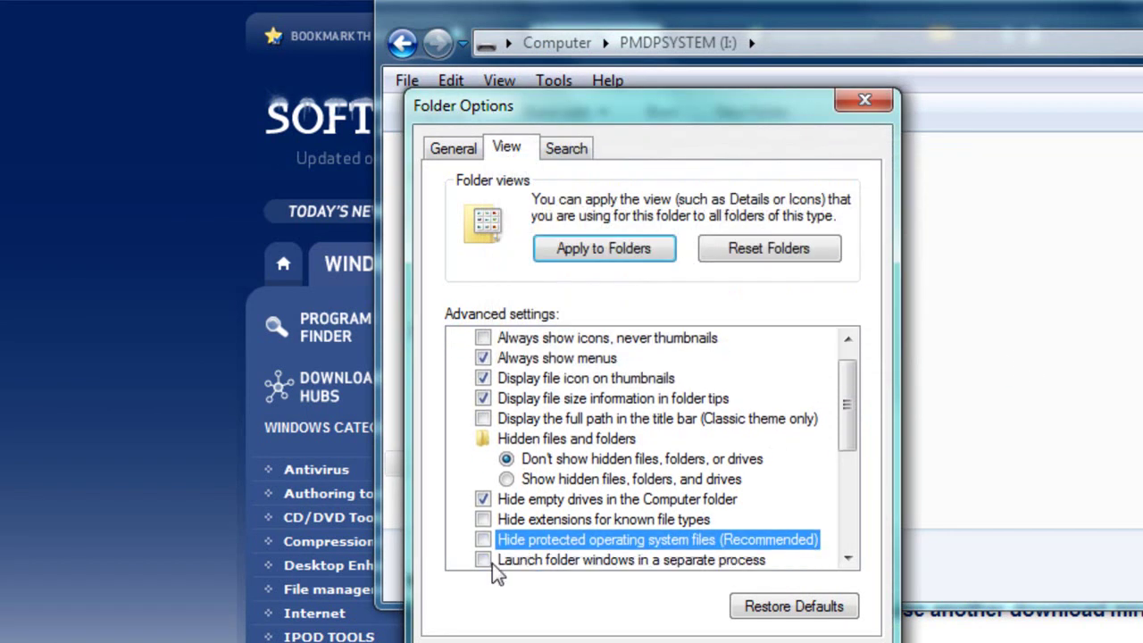
left_click(482, 539)
key("Return")
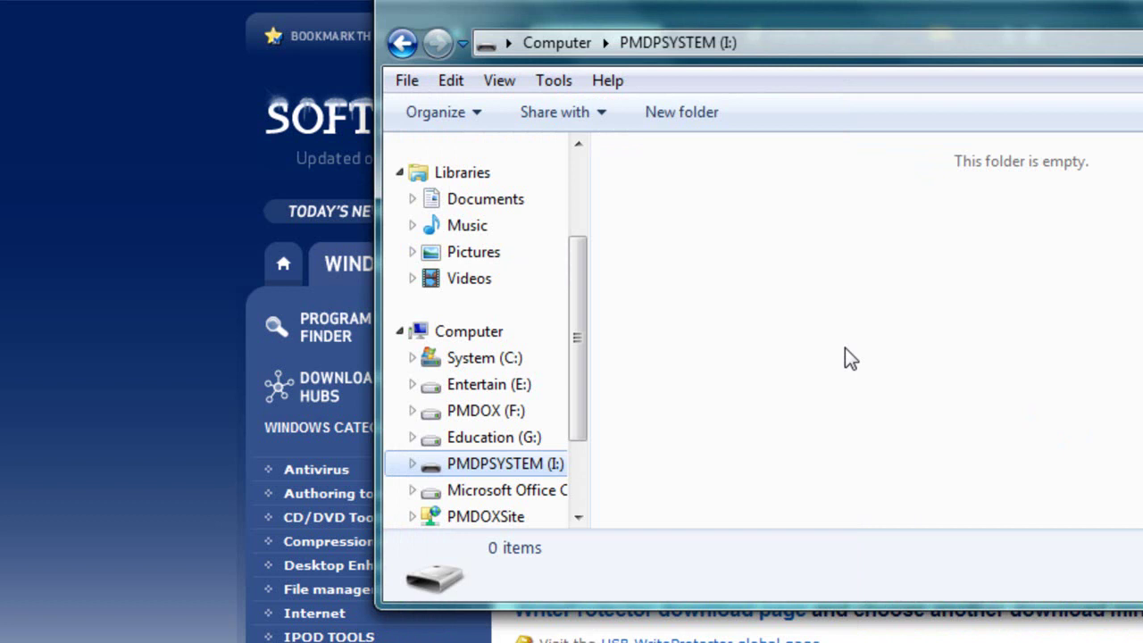
Paste the copied usbwp.rar archive onto drive I: and extract it there into a usbwp folder.
right_click(684, 209)
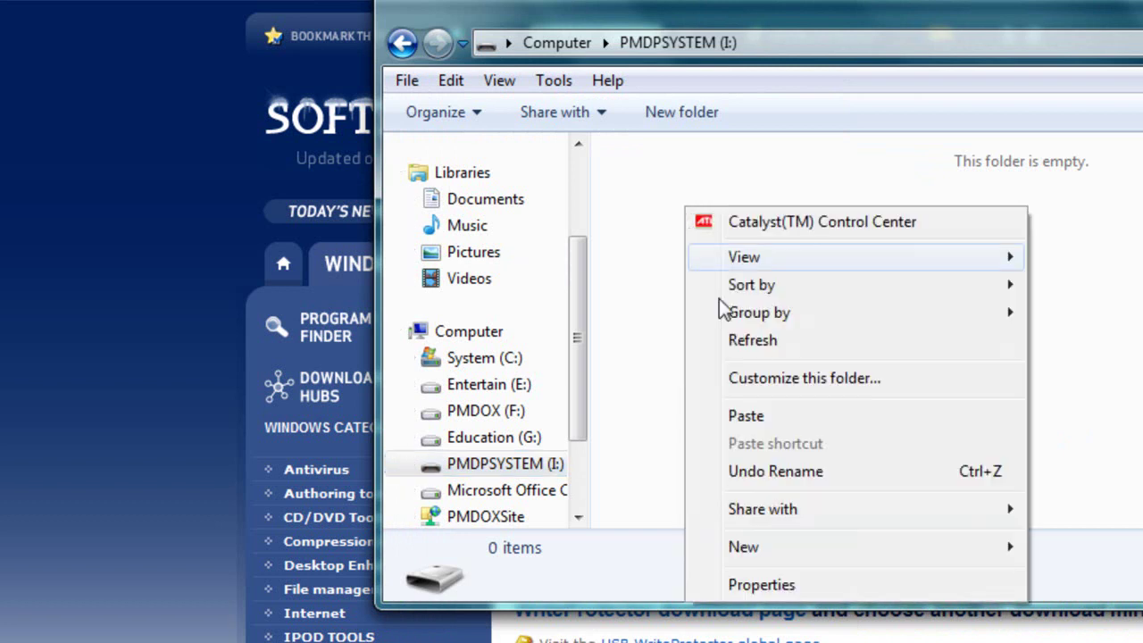
left_click(760, 420)
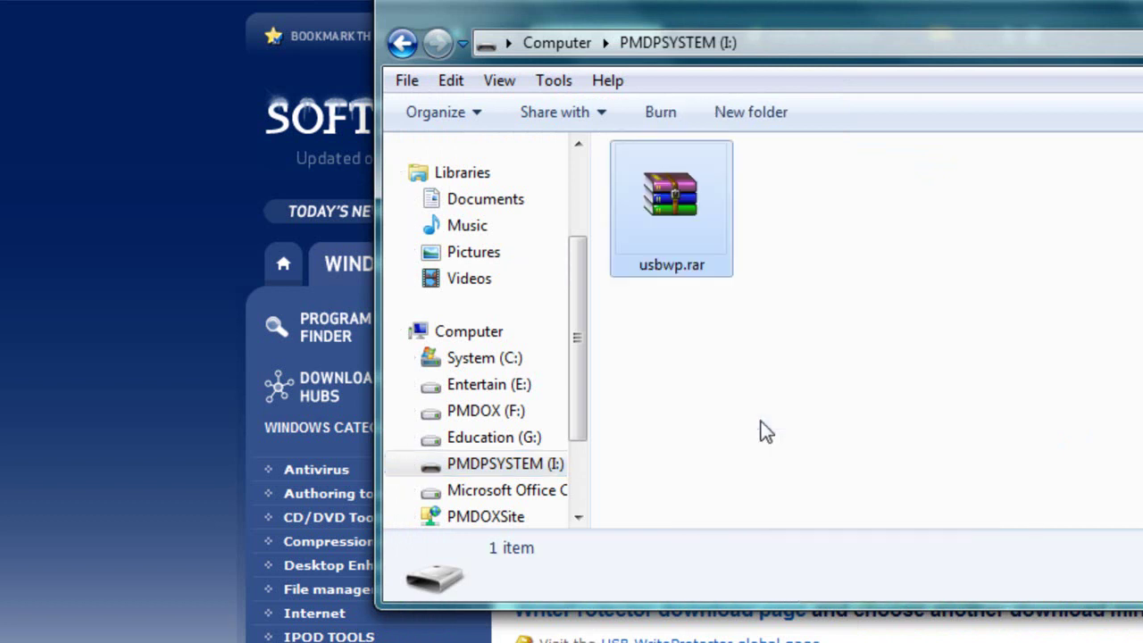
left_click(688, 229)
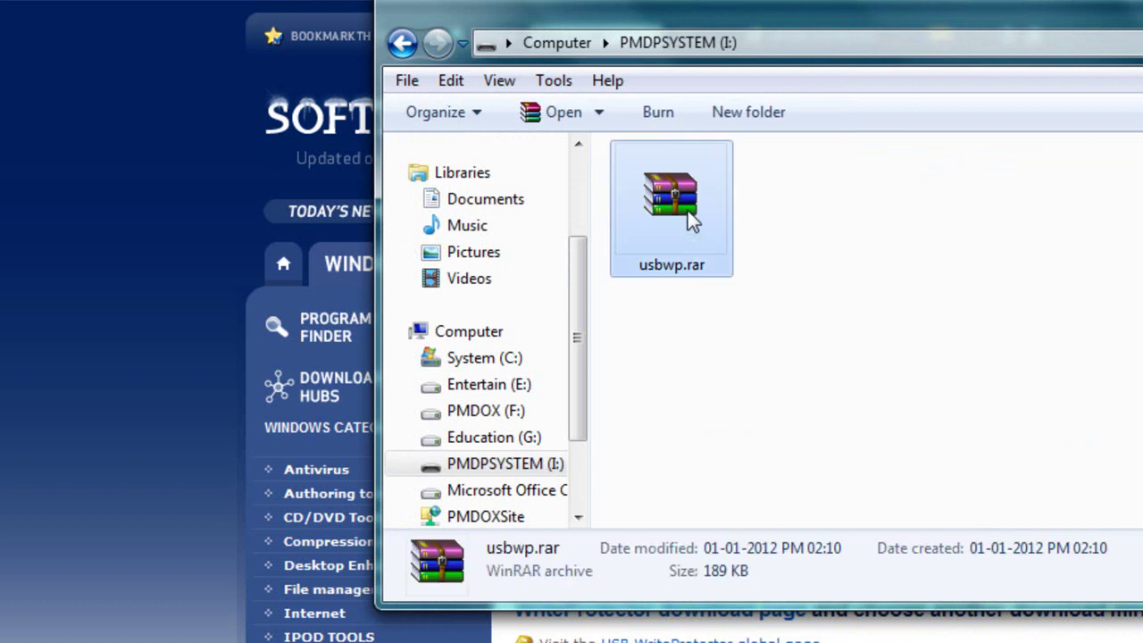
right_click(689, 228)
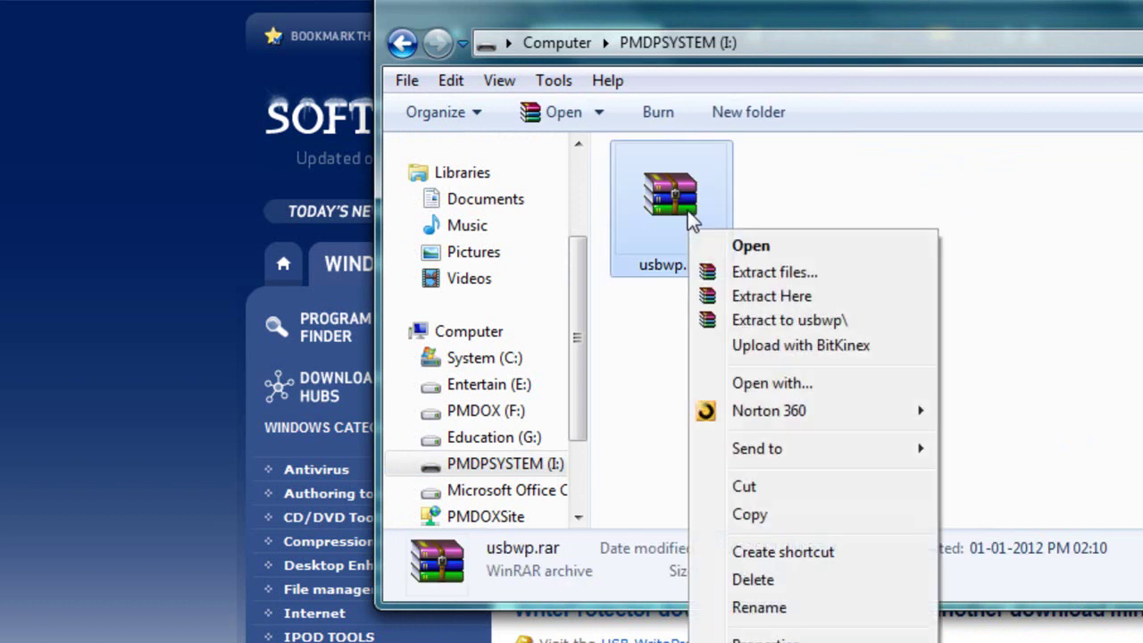
left_click(779, 319)
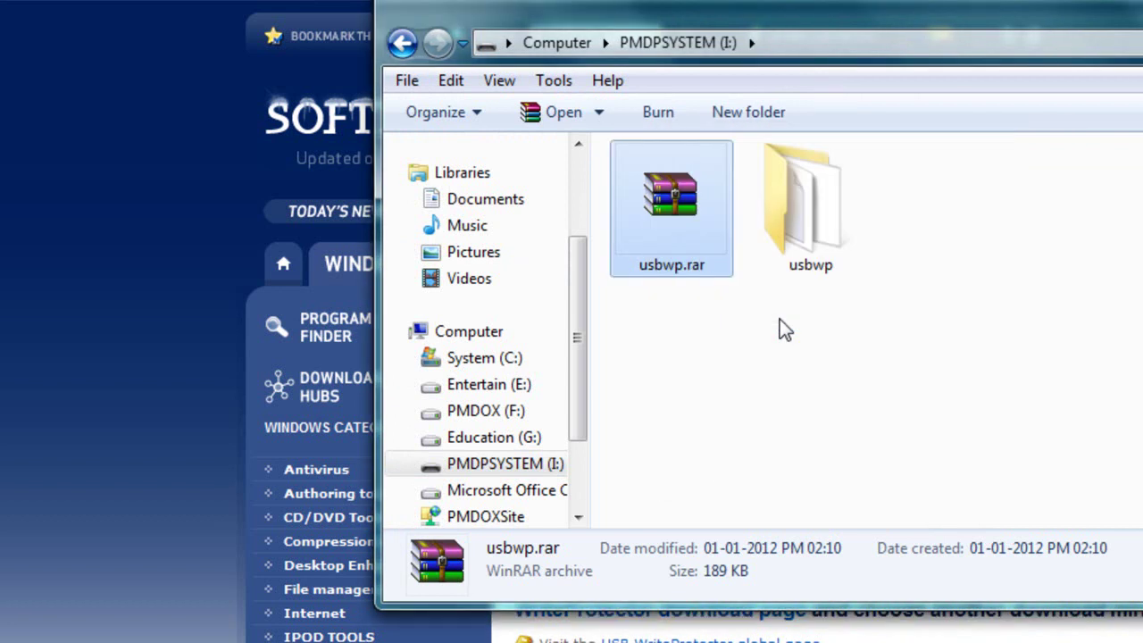
Check the contents of the extracted usbwp folder and permanently delete usbwp.rar from drive I:.
left_click(802, 260)
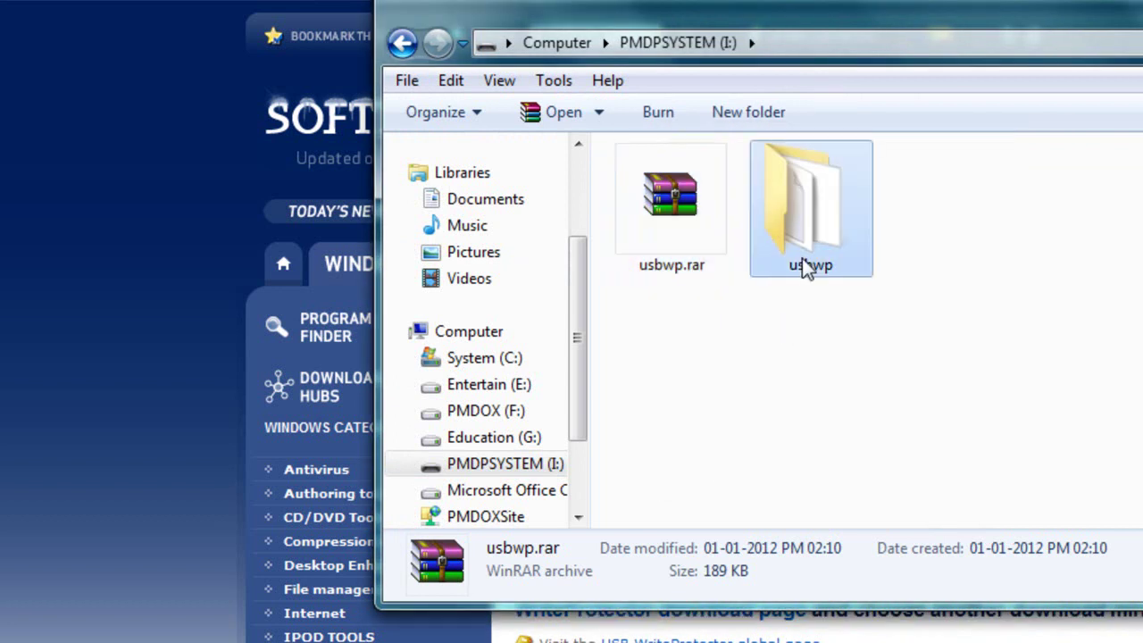
double_click(808, 209)
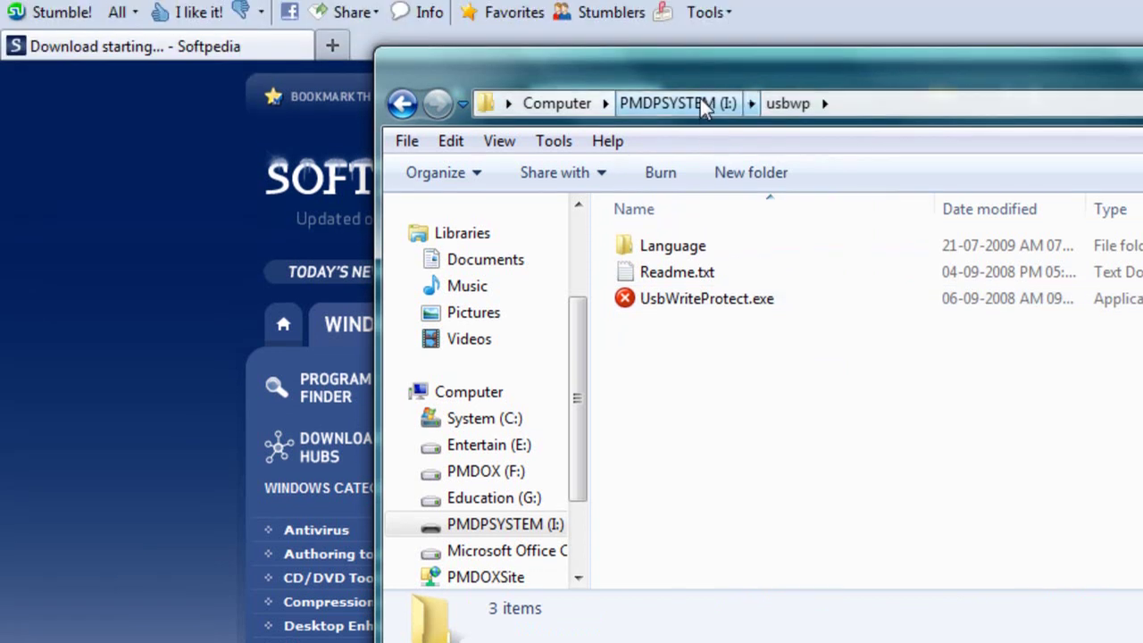
left_click(700, 114)
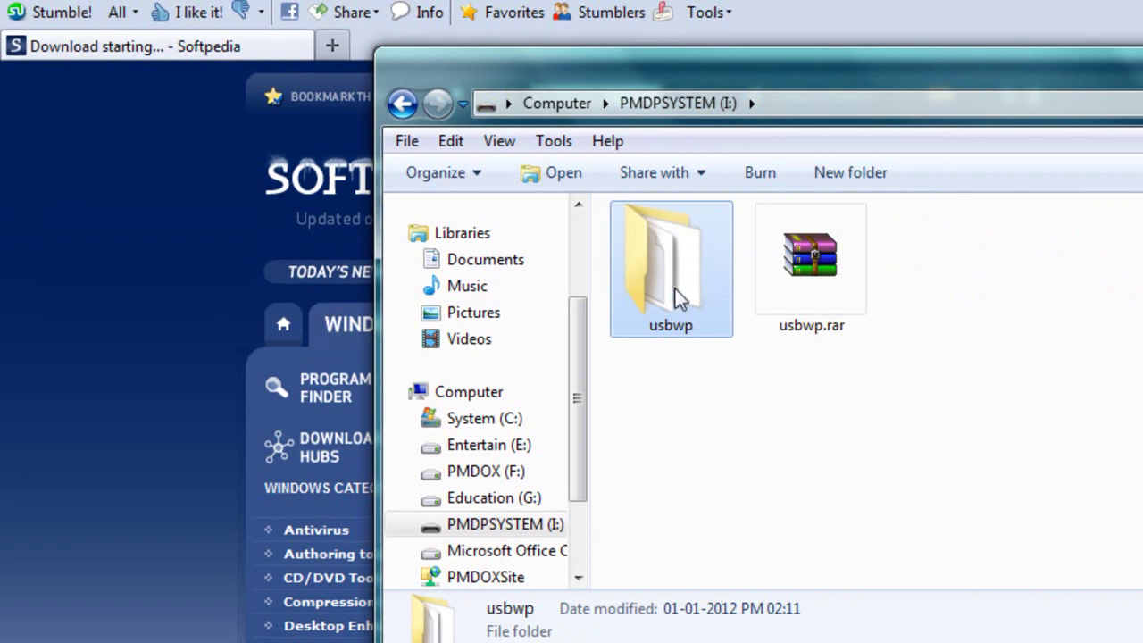
left_click(801, 280)
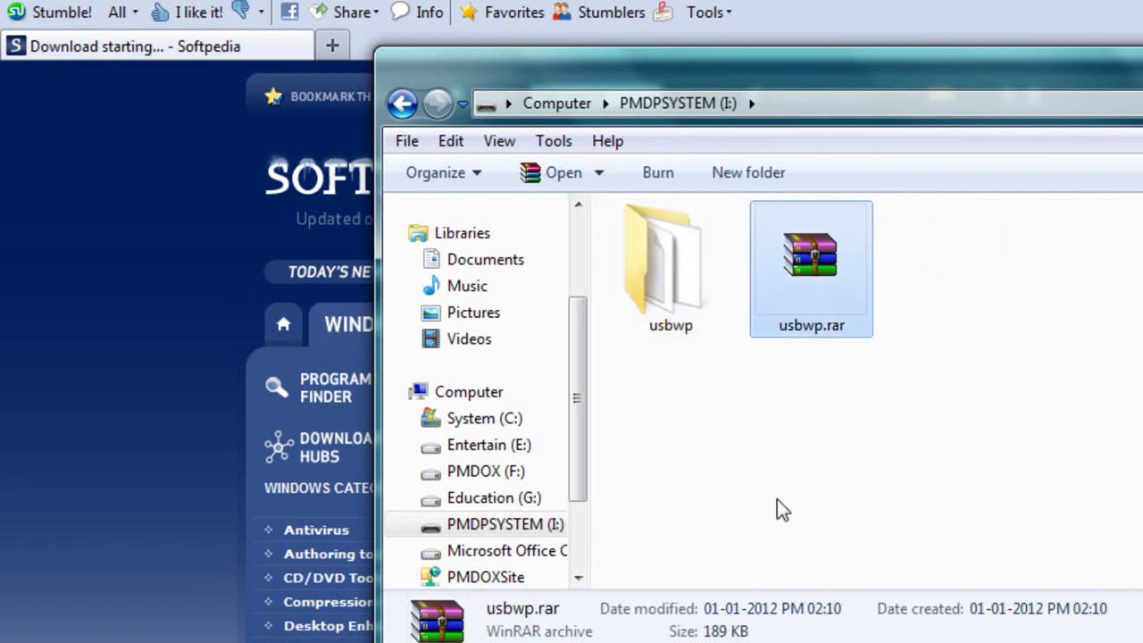
key("shift+Delete")
key("Return")
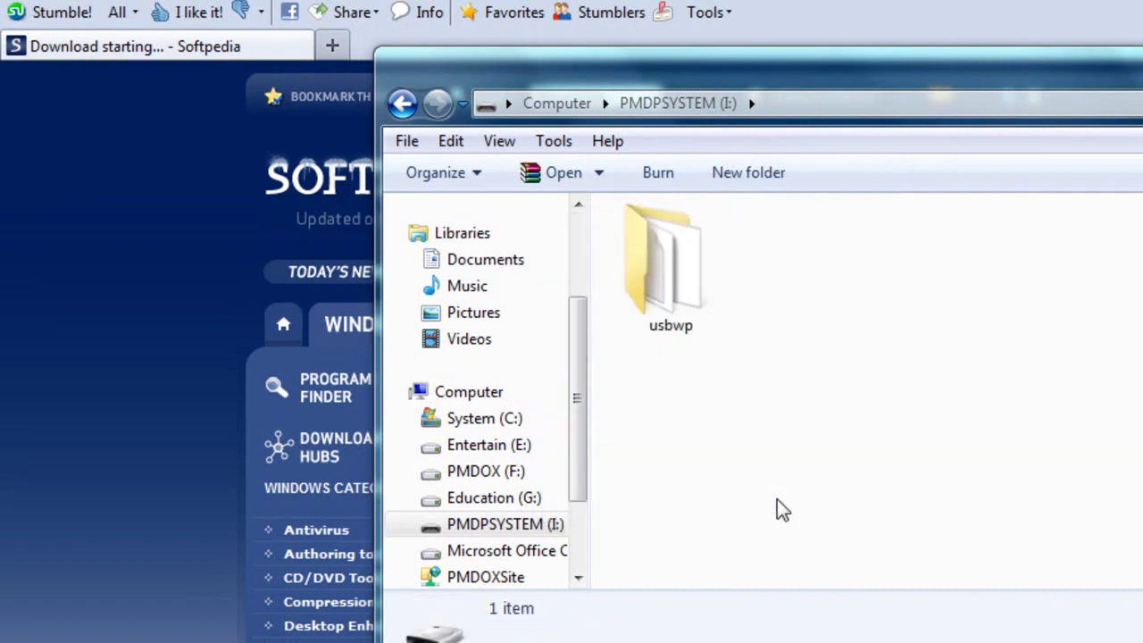
Open Readme.txt in the usbwp folder, read the USB WriteProtector command line parameters and close the file.
left_click(654, 291)
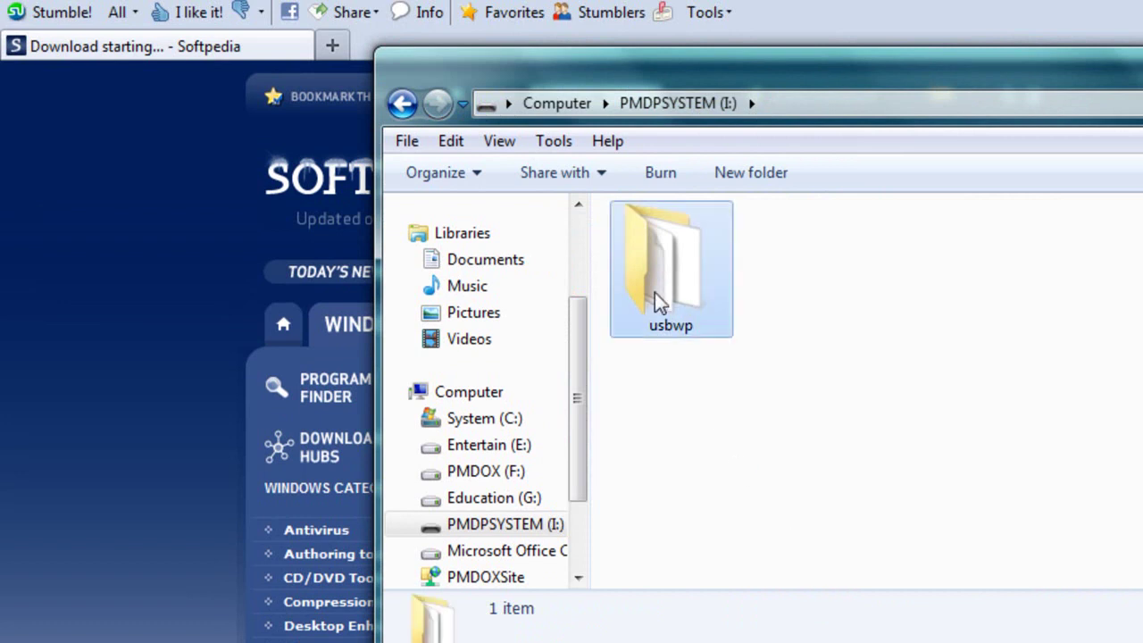
double_click(658, 289)
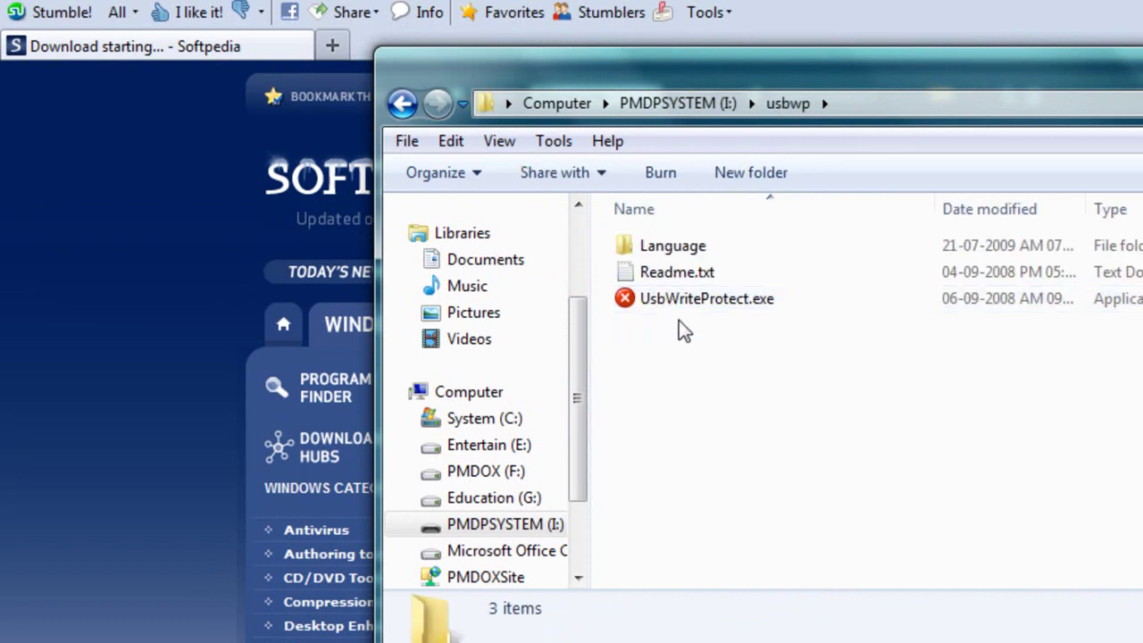
double_click(673, 273)
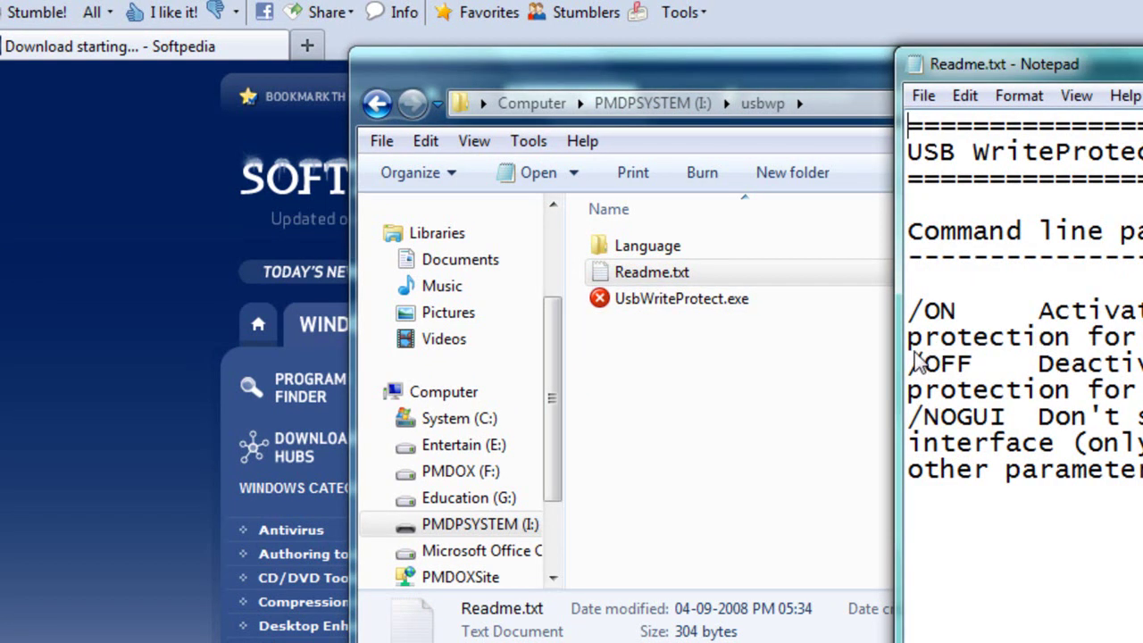
left_click_drag(897, 374, 184, 446)
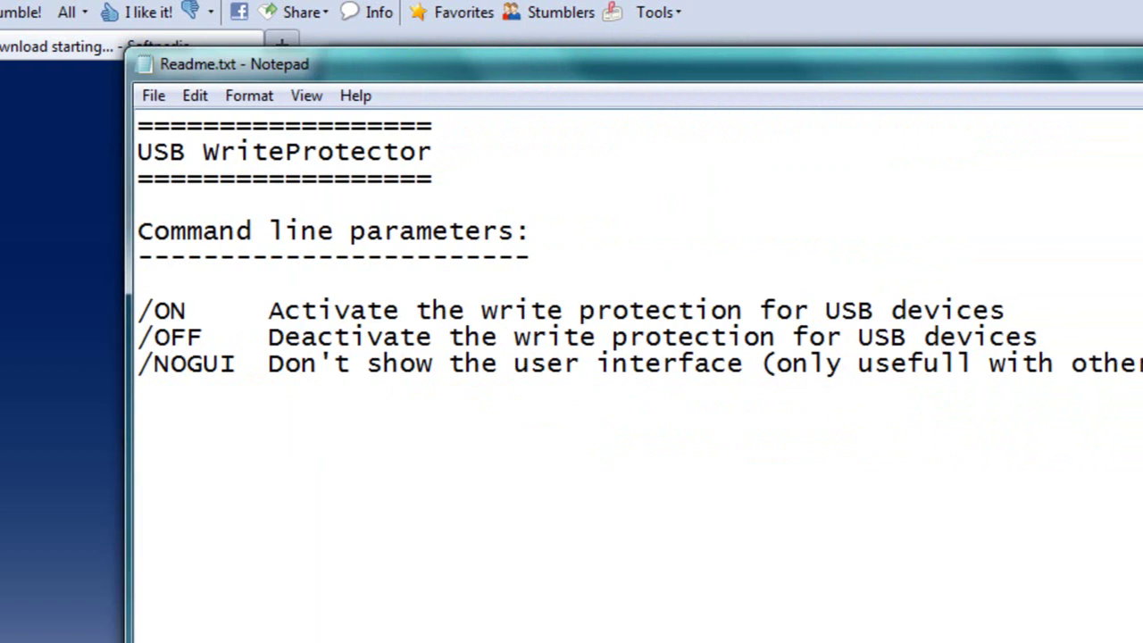
key("alt+F4")
left_click(862, 383)
Run UsbWriteProtect.exe from the usbwp folder and set its language to English.
left_click(614, 311)
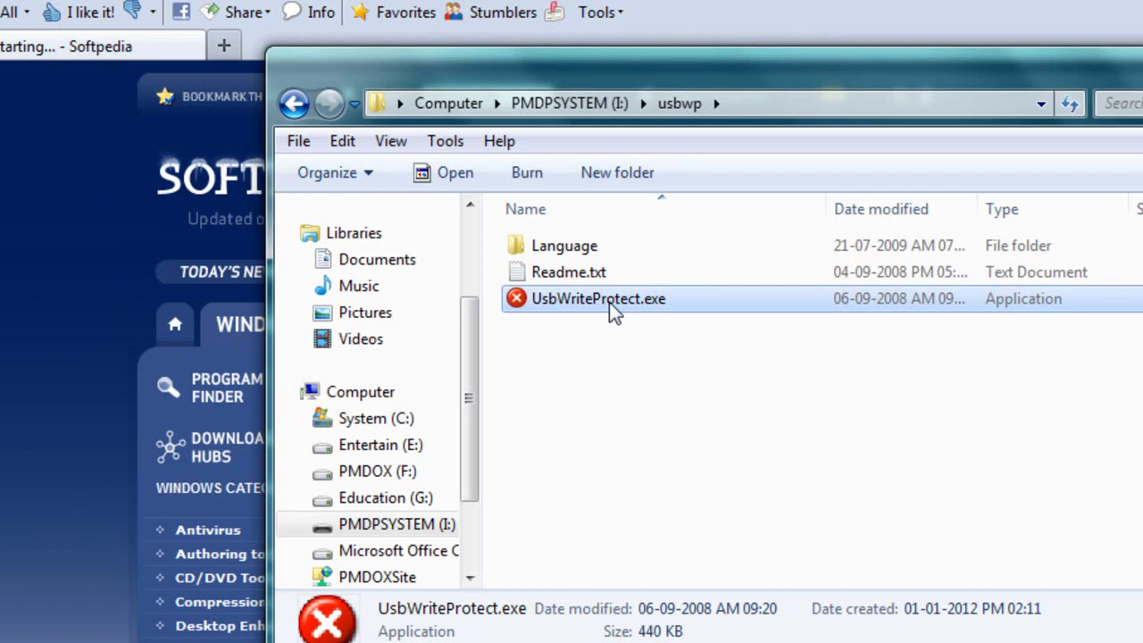
double_click(614, 311)
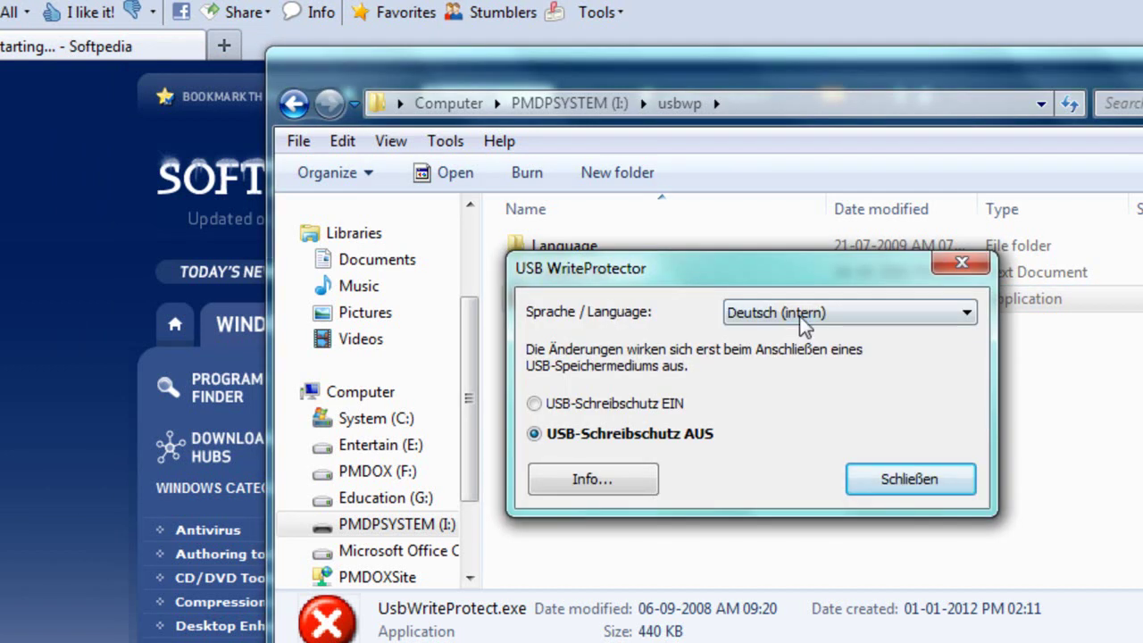
left_click(801, 314)
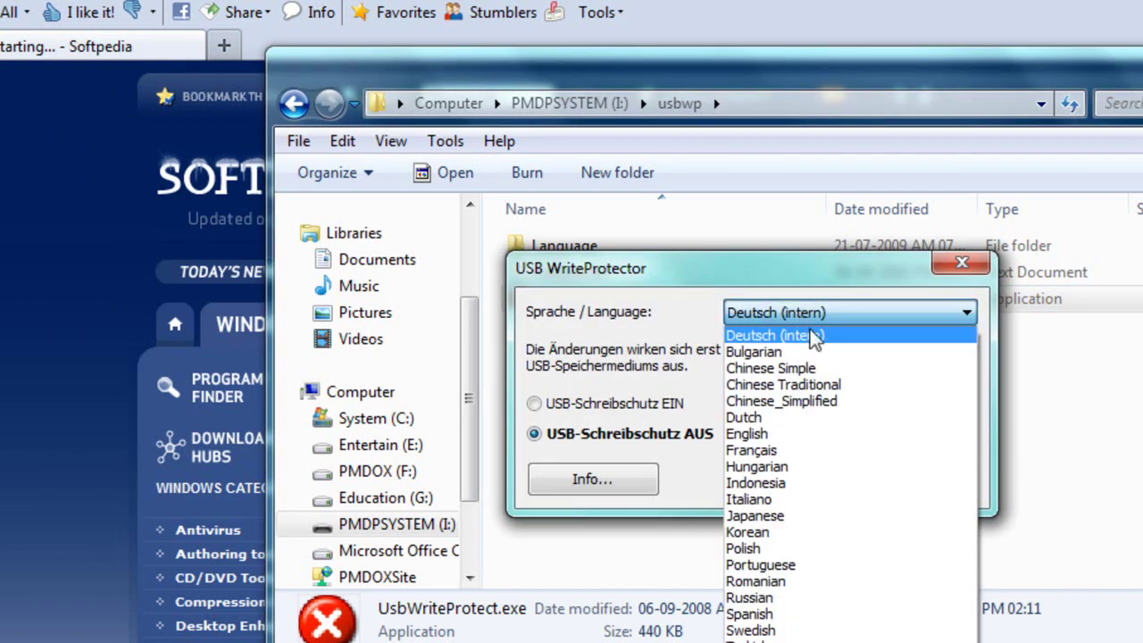
left_click(798, 435)
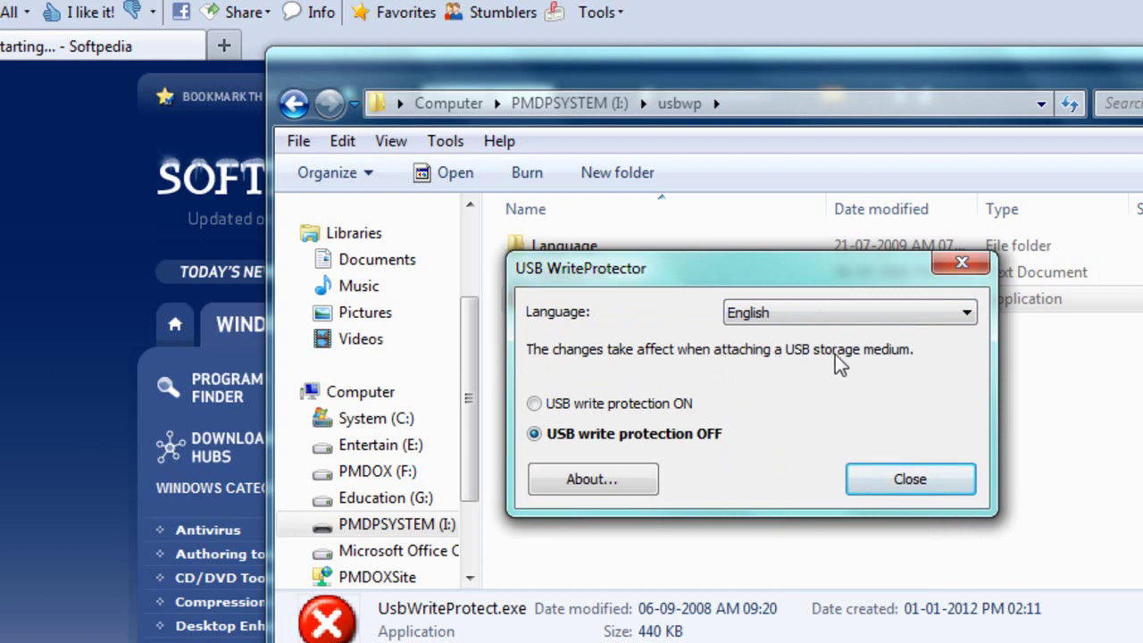
Turn USB write protection ON, close USB WriteProtector and return to the root of drive I:.
left_click(661, 406)
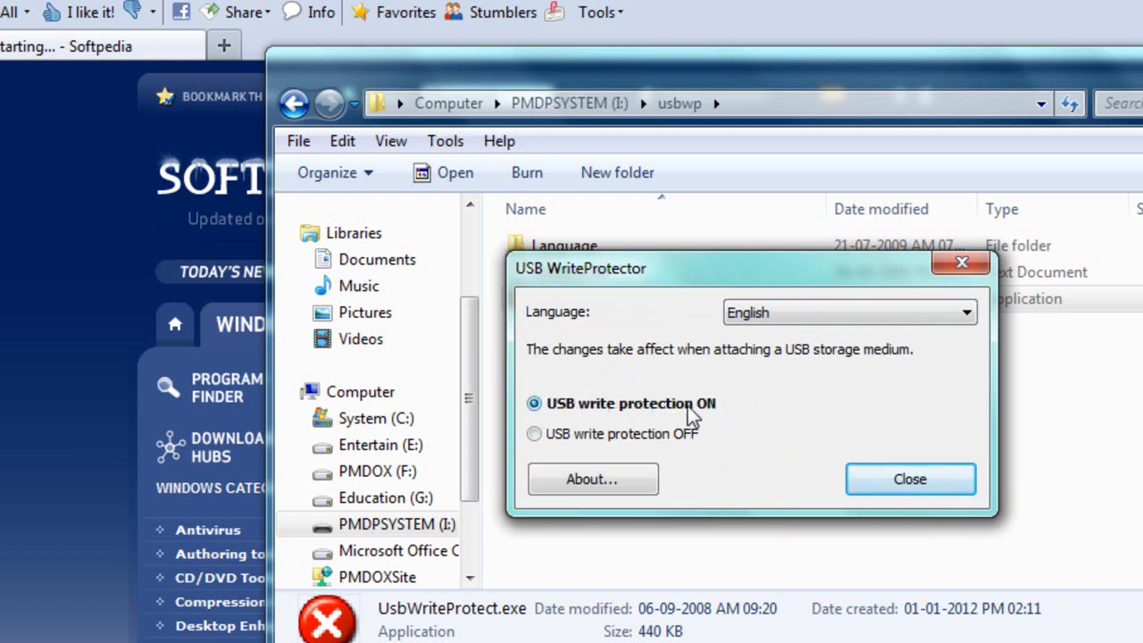
left_click(889, 481)
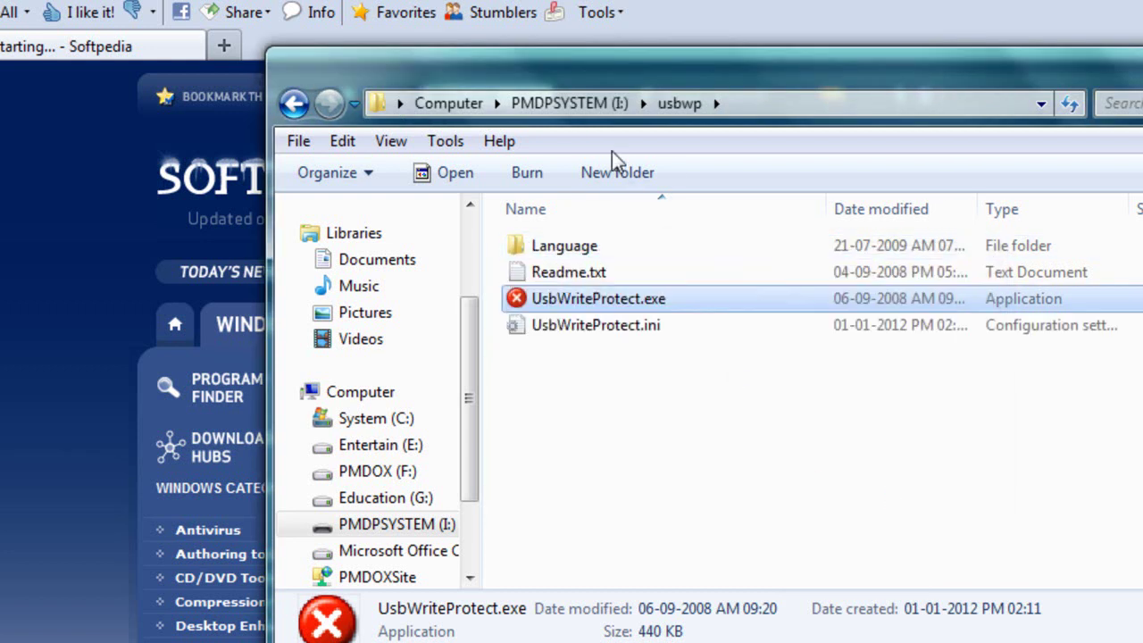
left_click(571, 103)
left_click(726, 348)
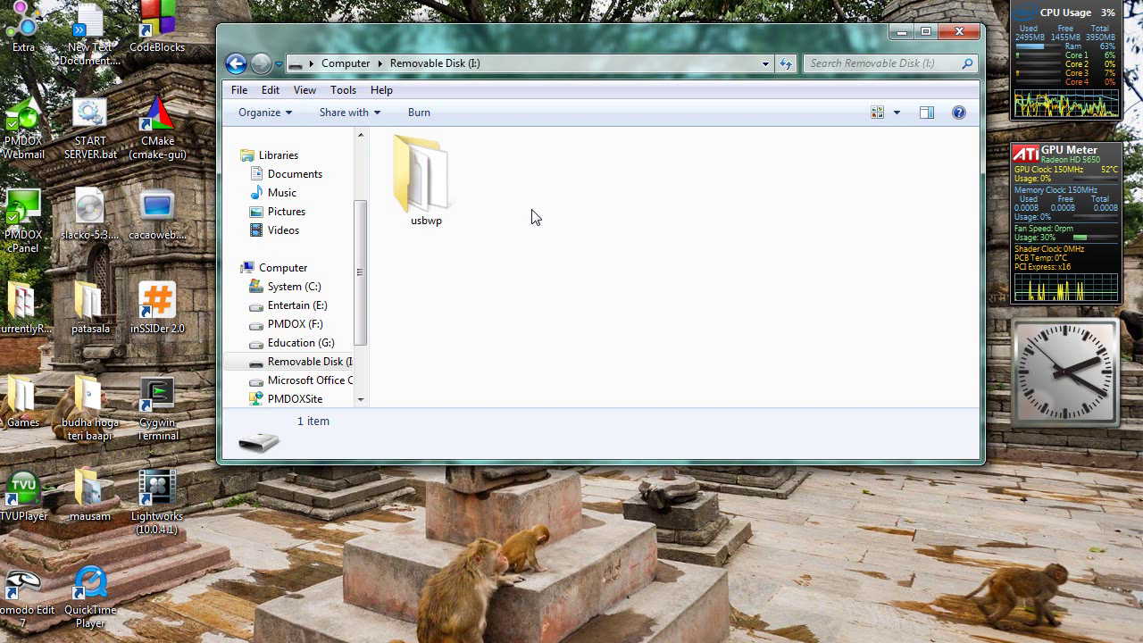
Examine which commands Explorer offers for the empty area of drive I:, checking for file creation and pasting.
right_click(524, 217)
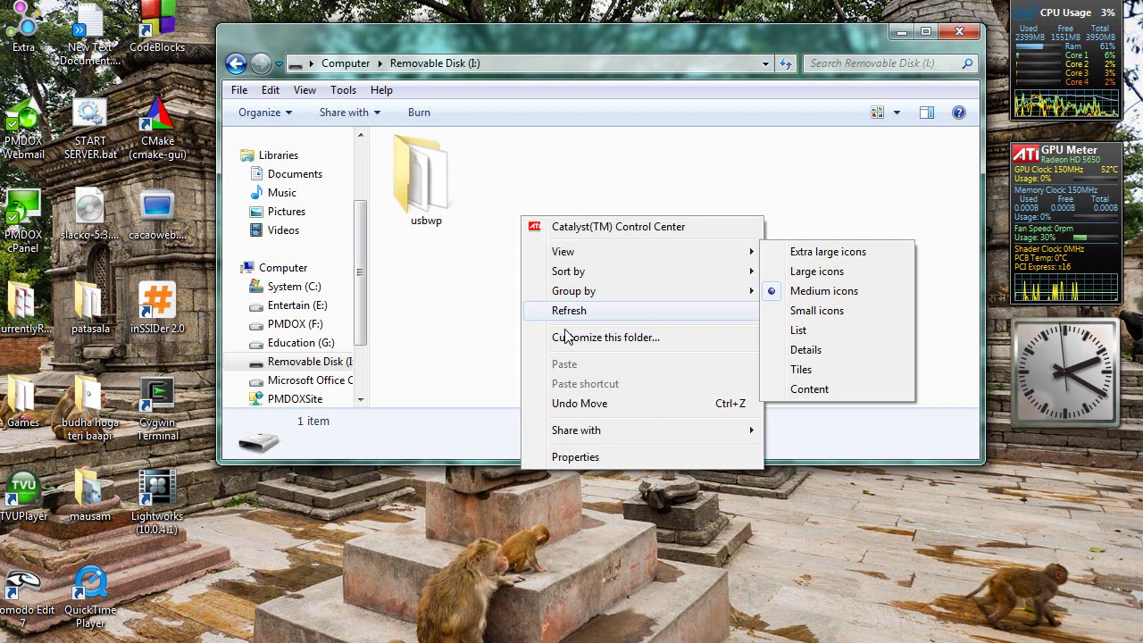
mouse_move(612, 431)
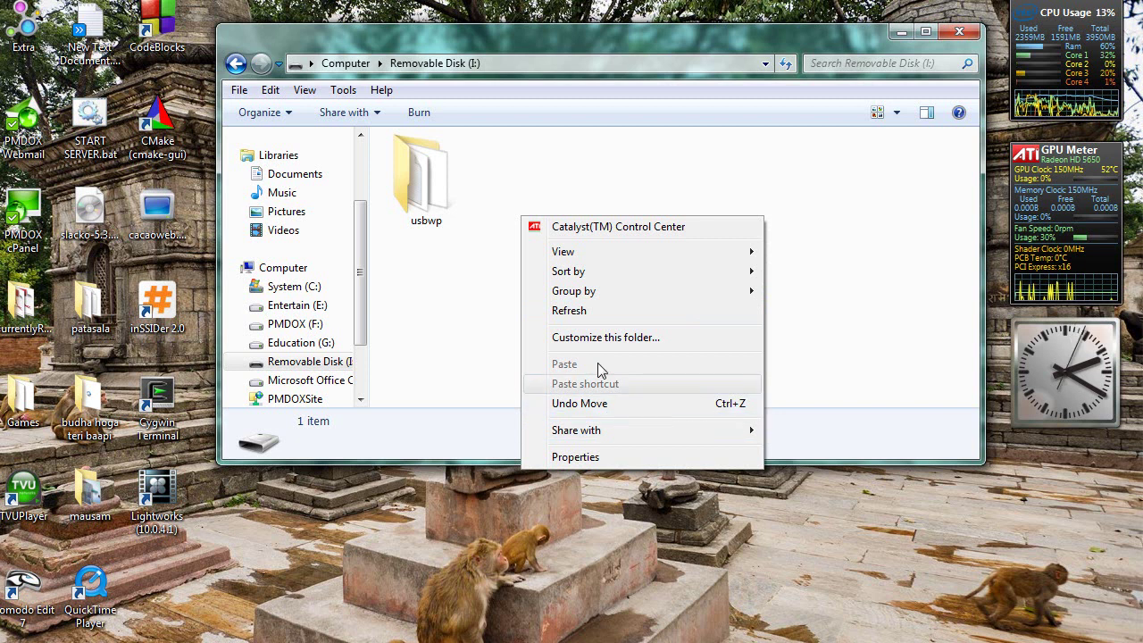
left_click(500, 310)
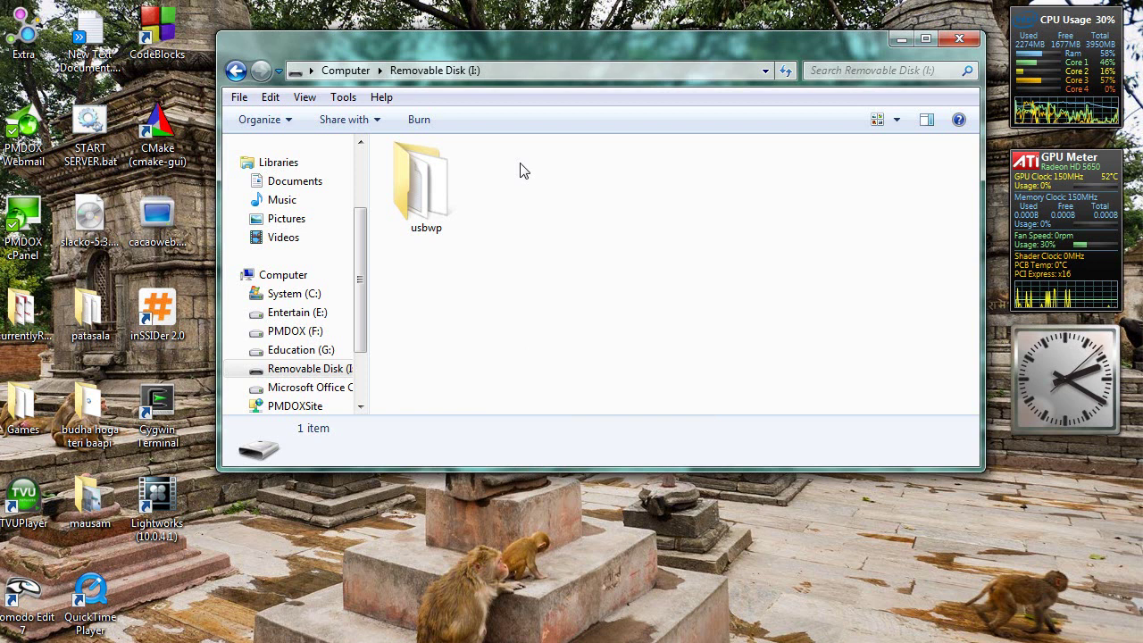
right_click(521, 156)
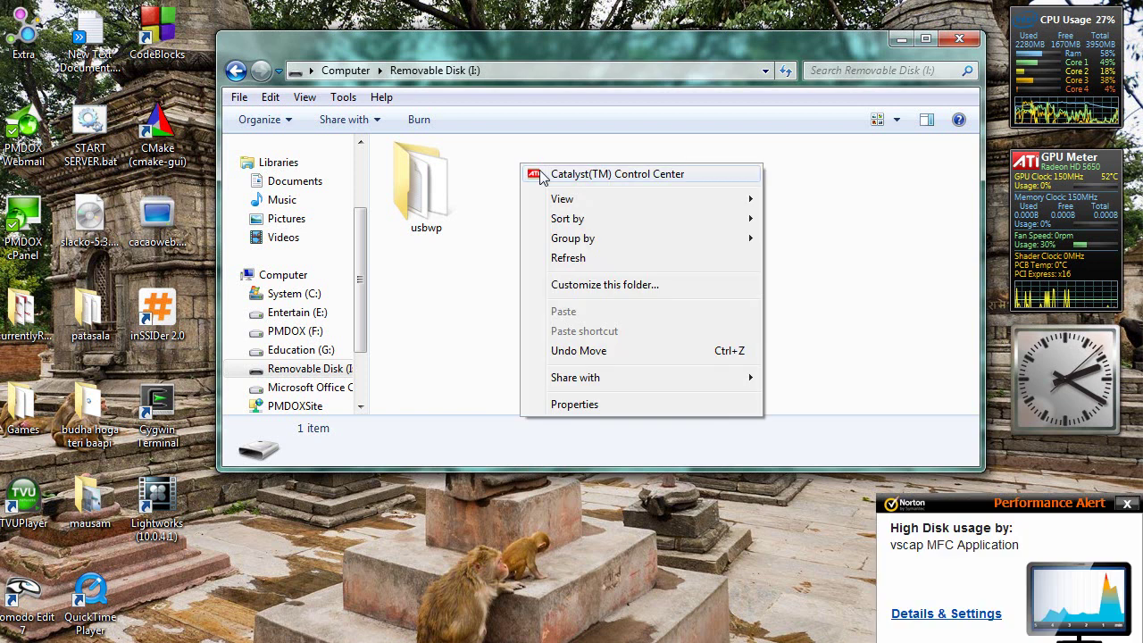
mouse_move(564, 225)
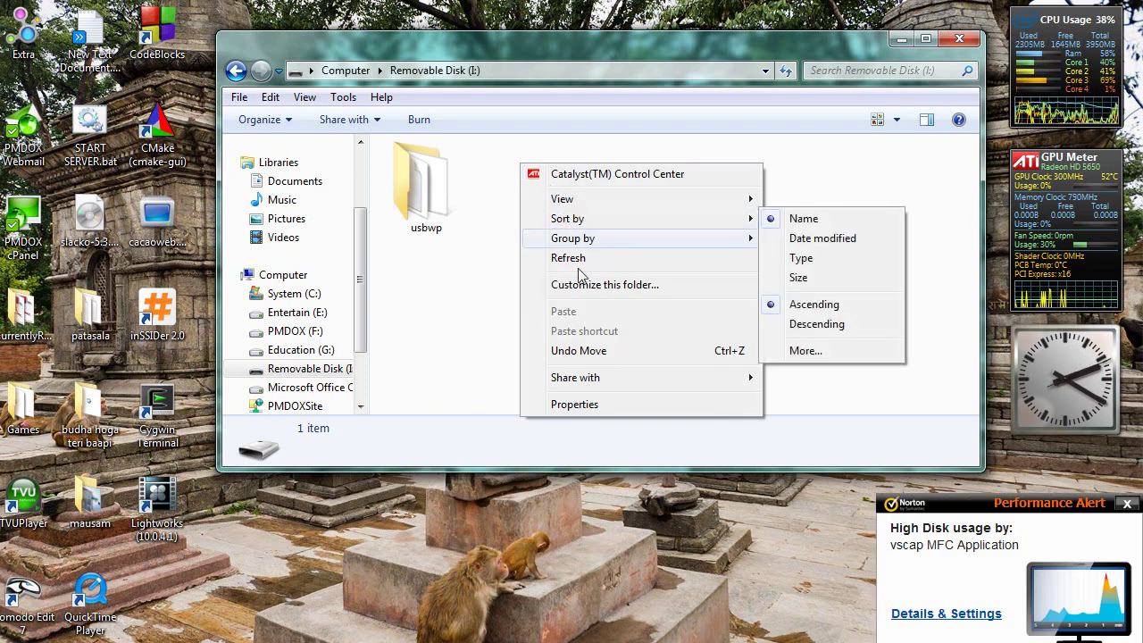
left_click(500, 314)
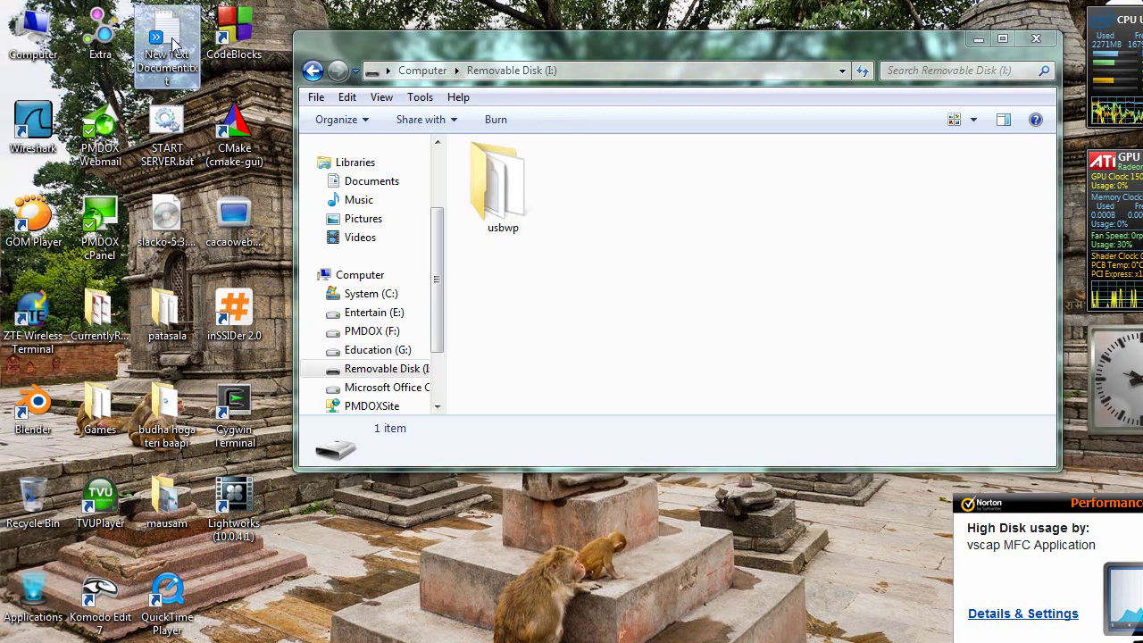
Try to copy New Text Document.txt from the desktop to drive I:, retry once and cancel the copy.
right_click(173, 45)
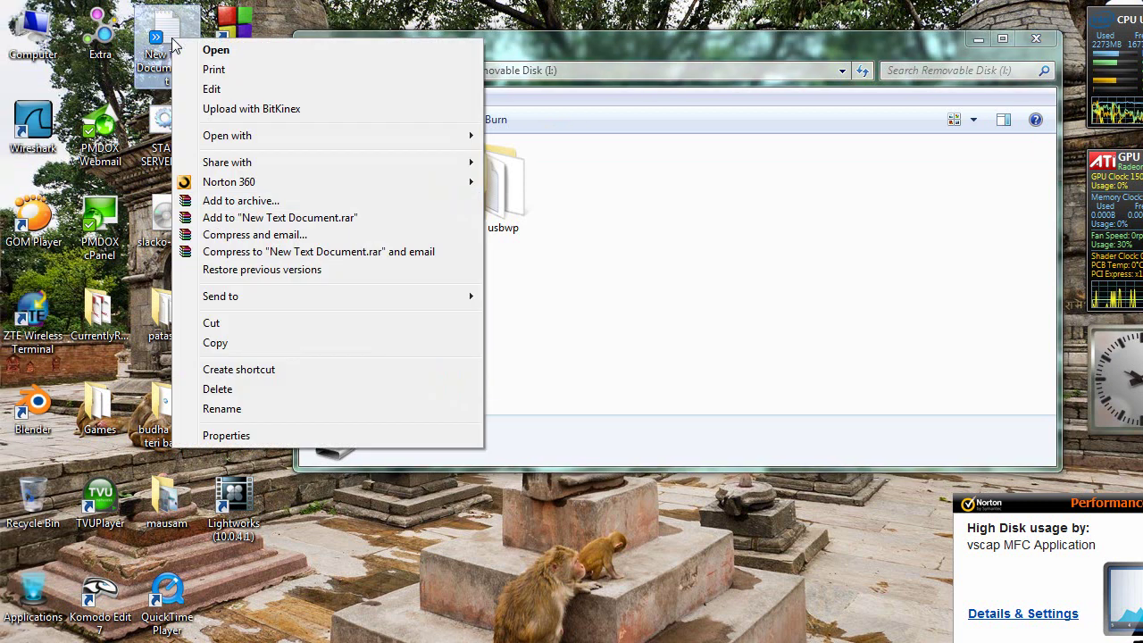
left_click(238, 343)
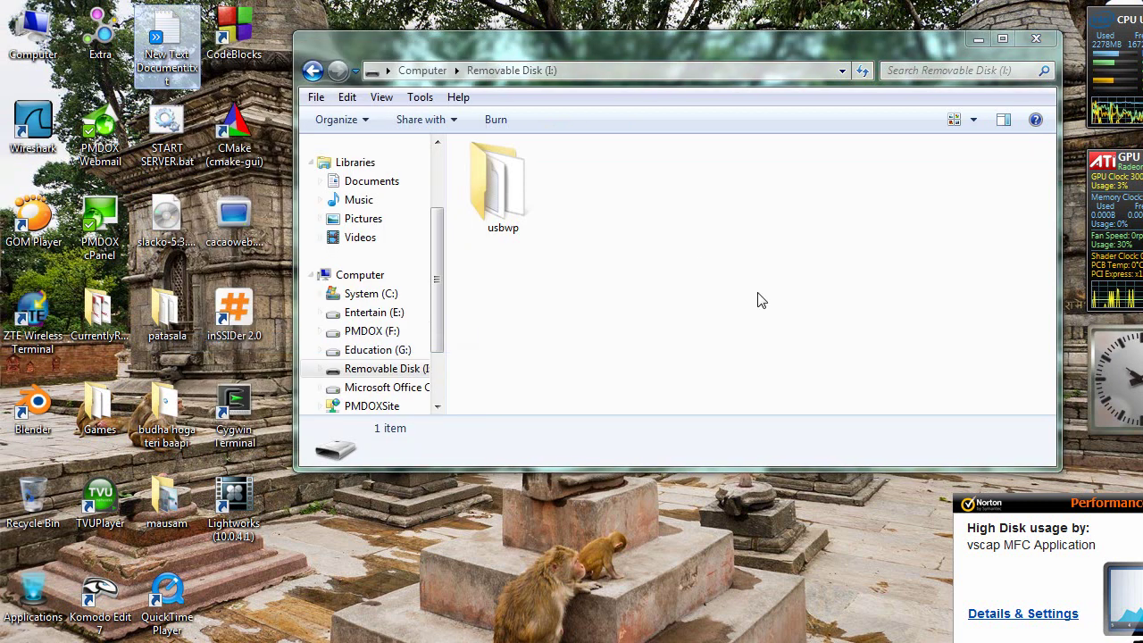
left_click(701, 243)
right_click(685, 195)
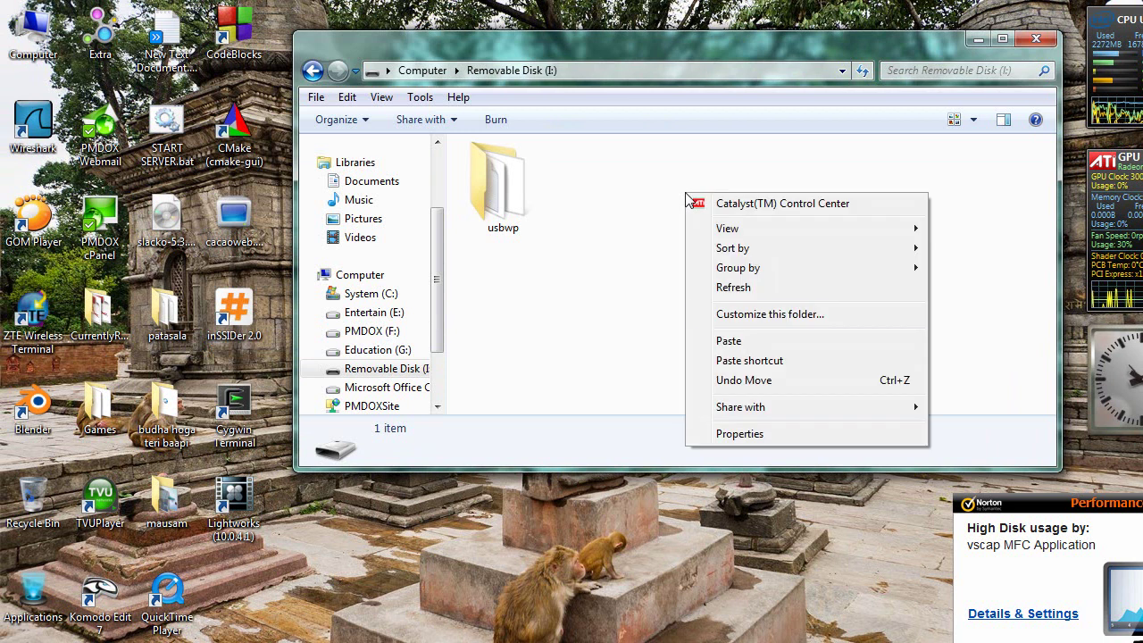
left_click(728, 341)
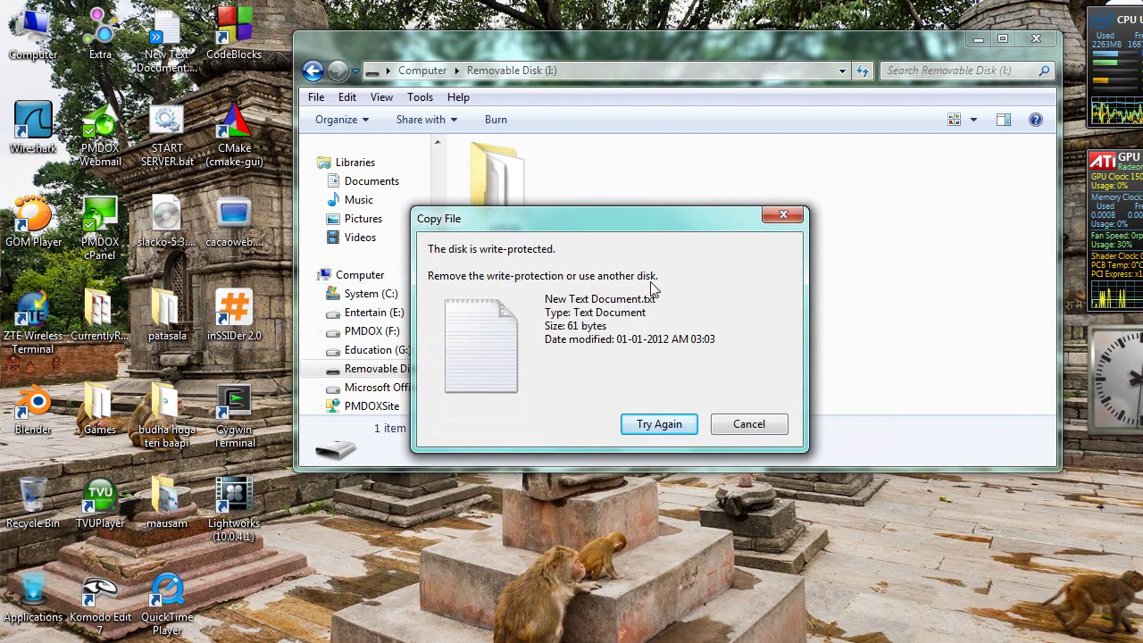
left_click(656, 425)
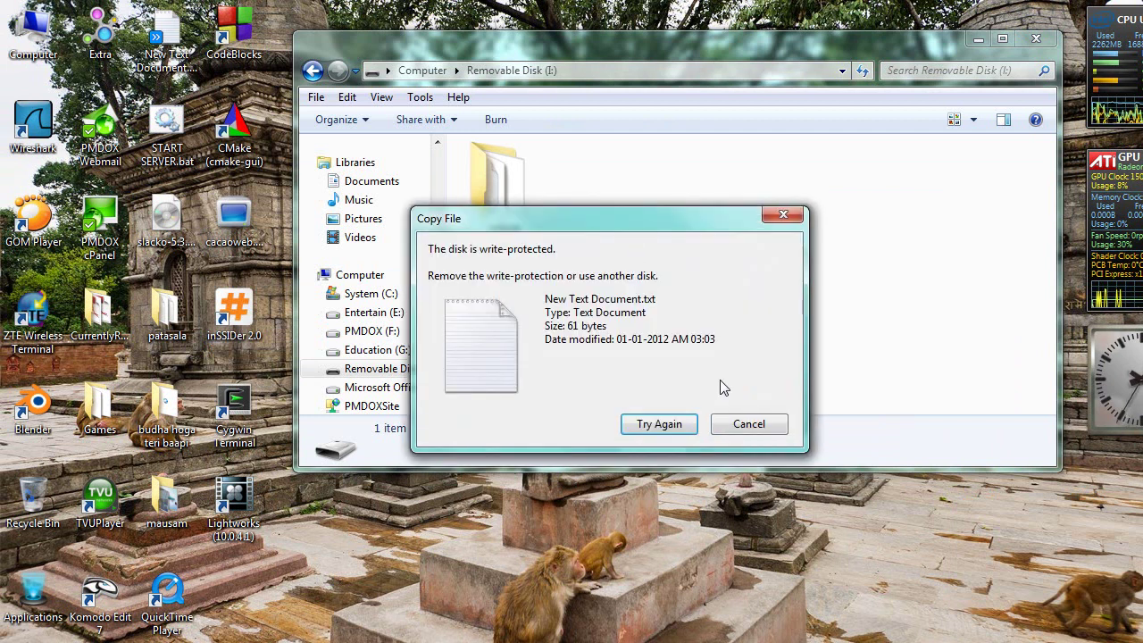
left_click(741, 424)
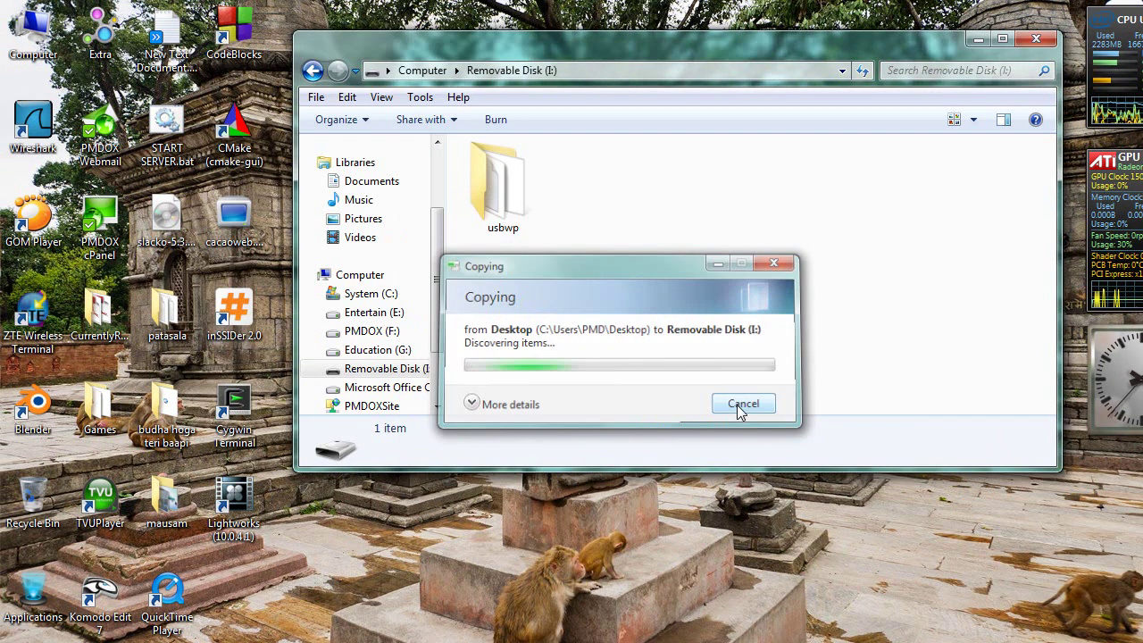
left_click(741, 406)
View the files in the usbwp folder on drive I: and return to the drive's root.
double_click(525, 214)
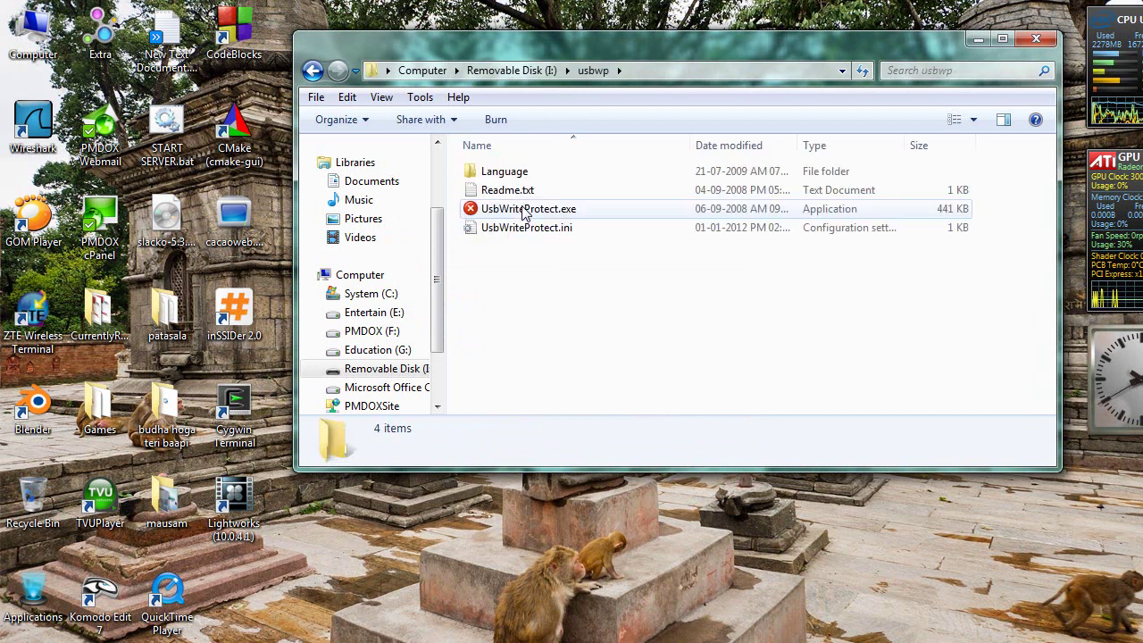
left_click(513, 77)
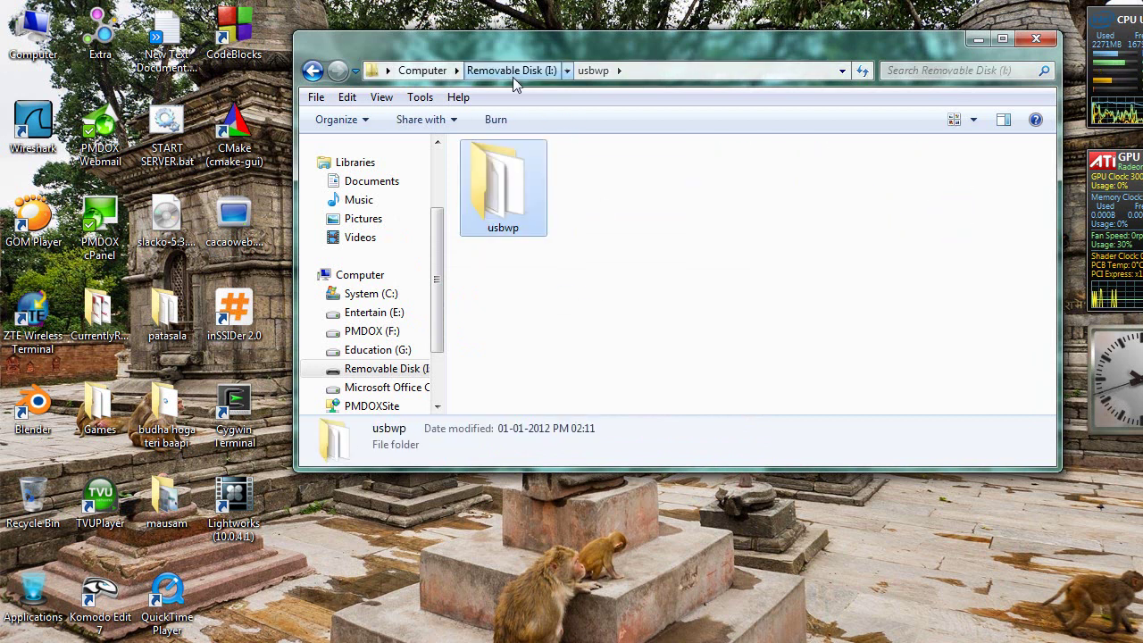
Refresh the root of drive I: and check which commands Explorer offers for its empty area.
left_click(617, 200)
right_click(621, 201)
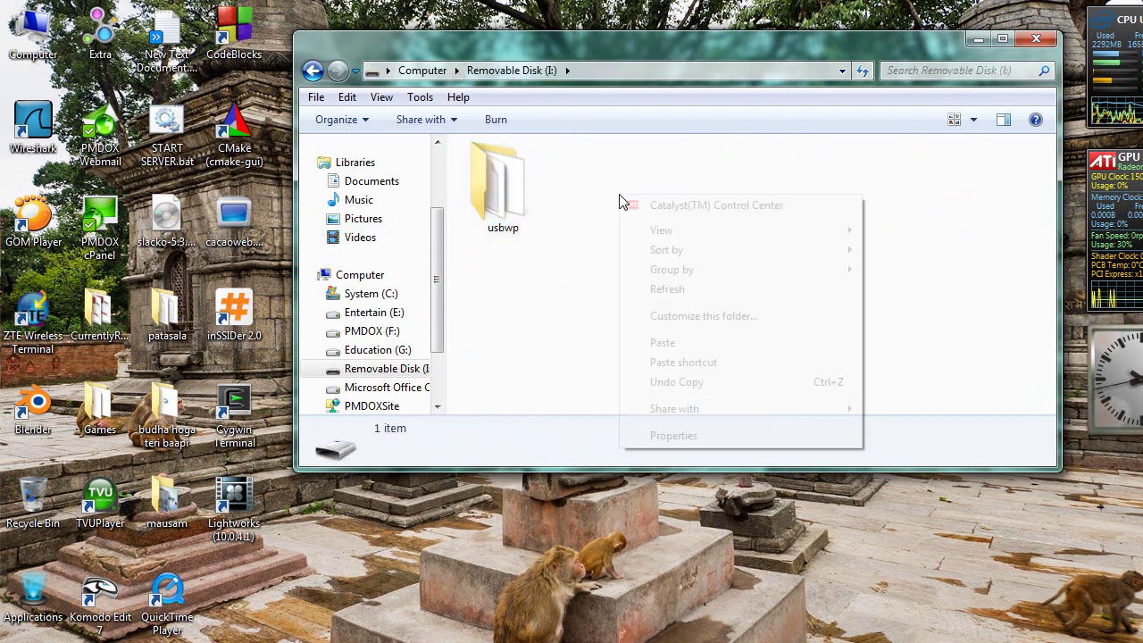
left_click(667, 289)
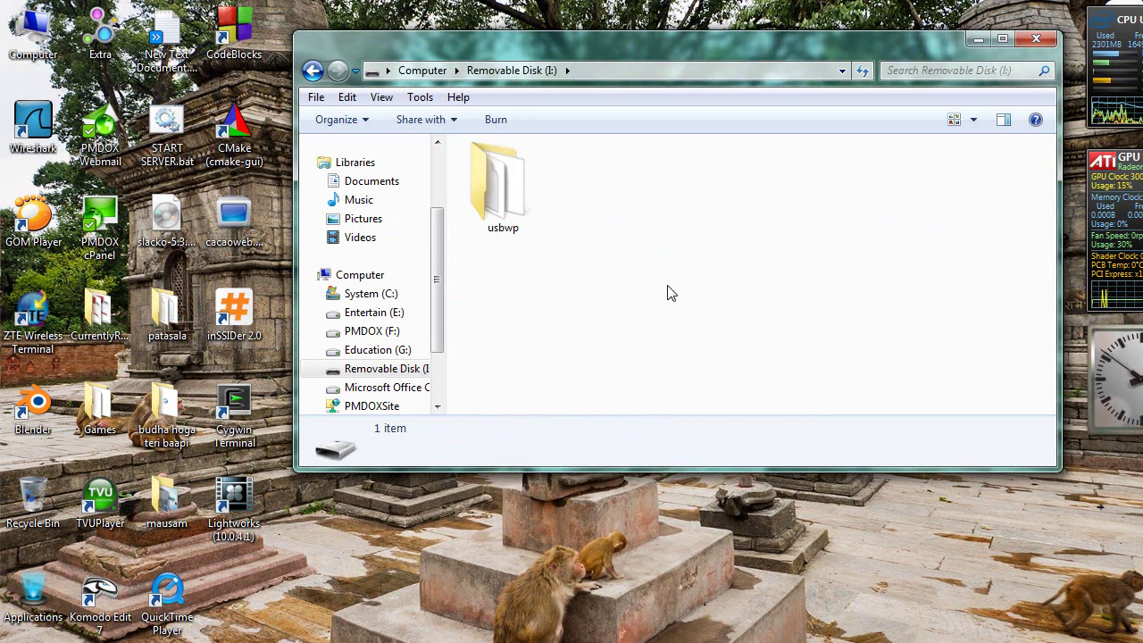
right_click(670, 293)
left_click(694, 381)
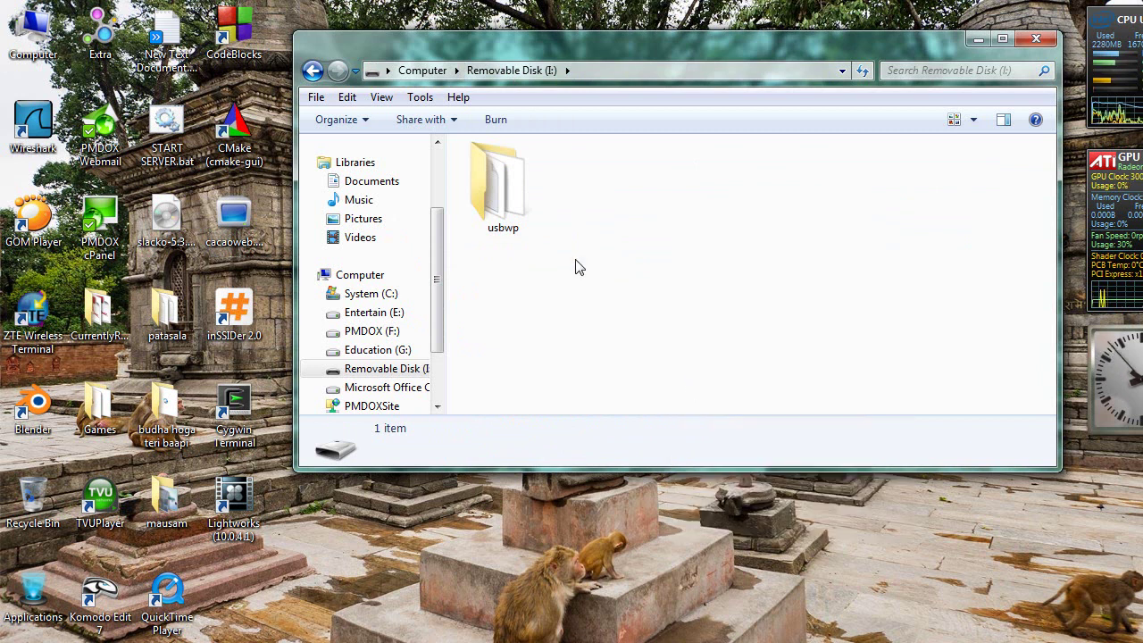
Read Readme.txt in the usbwp folder, close it and return to the root of drive I:.
double_click(508, 208)
left_click(505, 193)
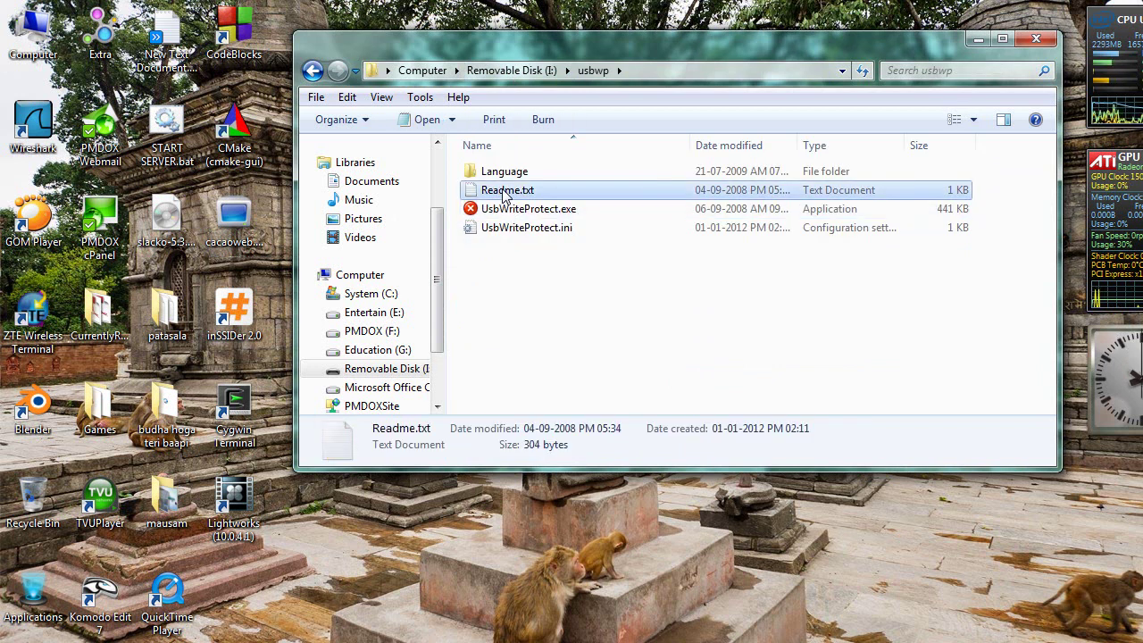
double_click(505, 193)
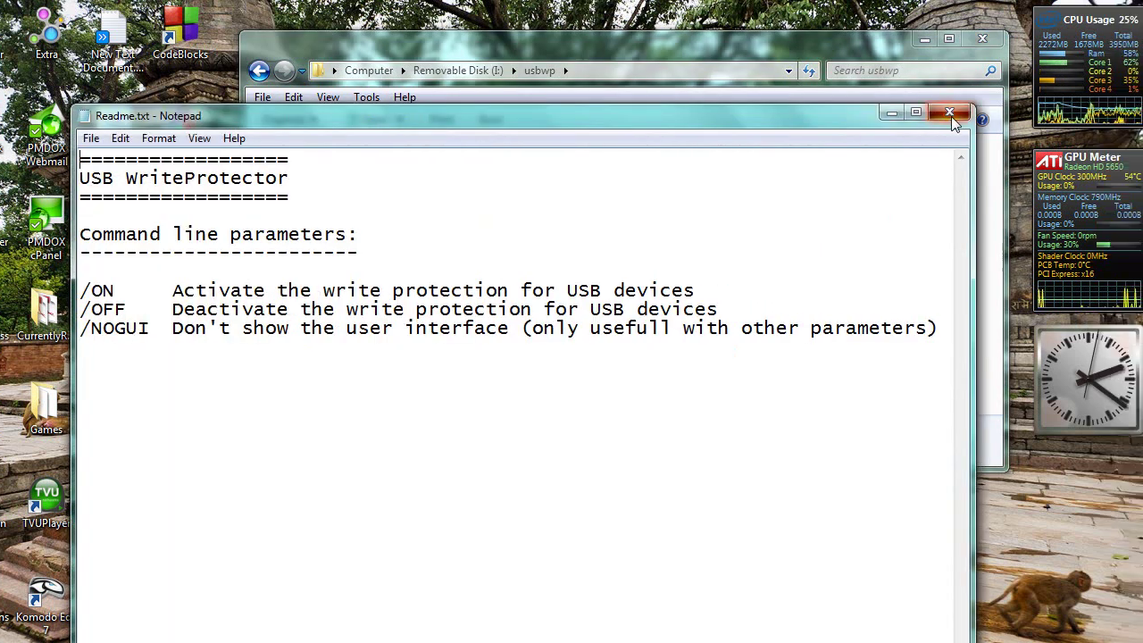
left_click(951, 118)
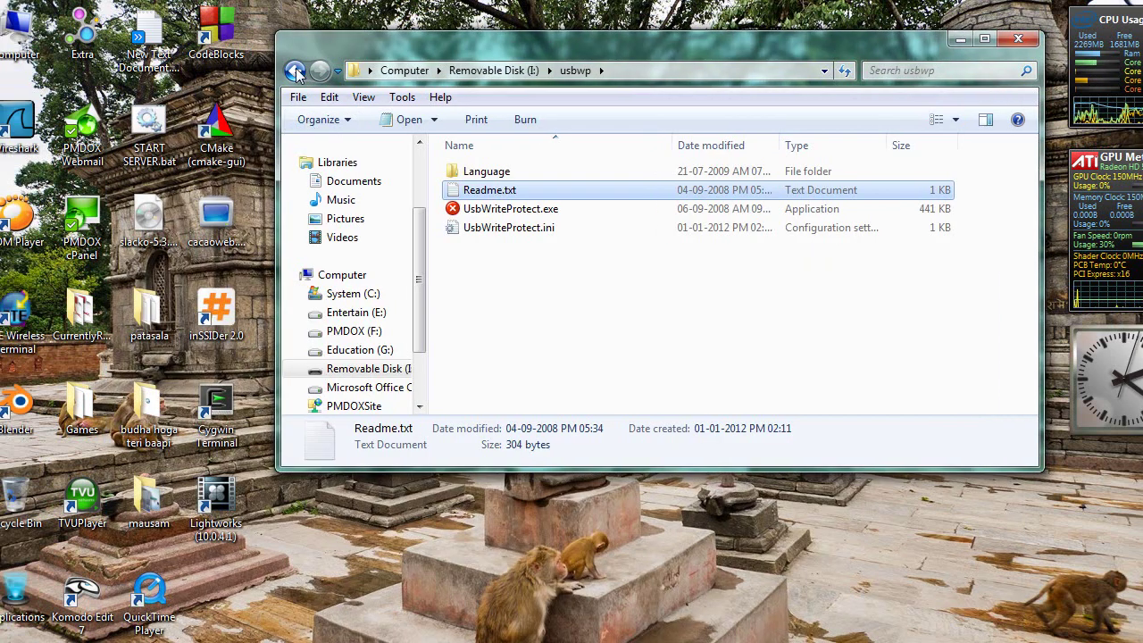
key("BackSpace")
left_click(563, 272)
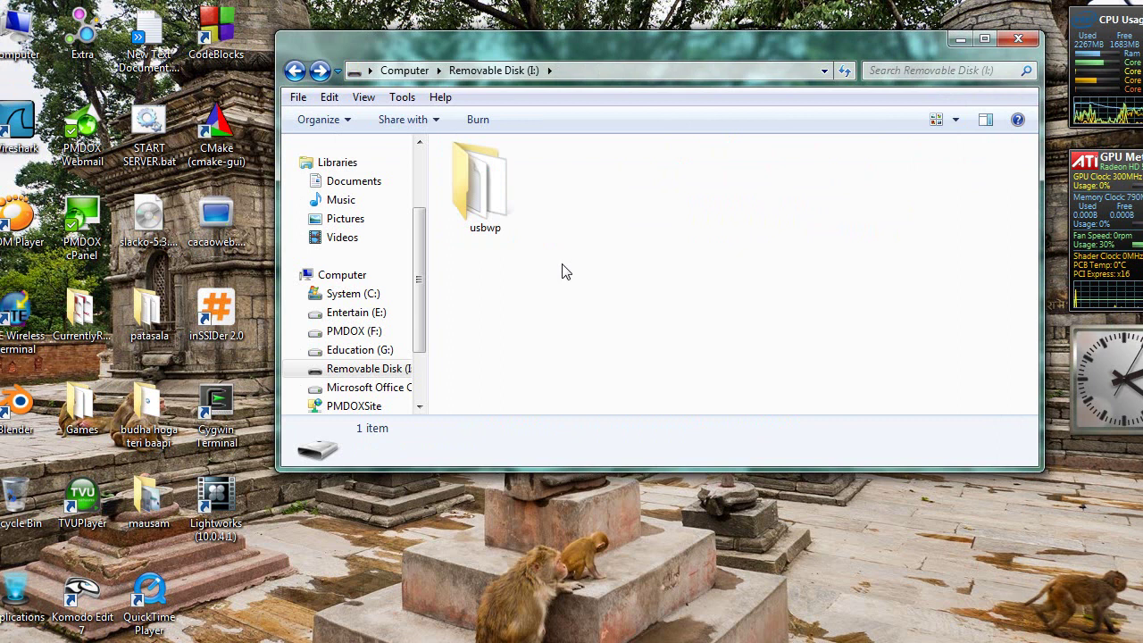
Run UsbWriteProtect.exe from the usbwp folder, turn USB write protection OFF and close the program, continuing past the write-protect error.
double_click(474, 220)
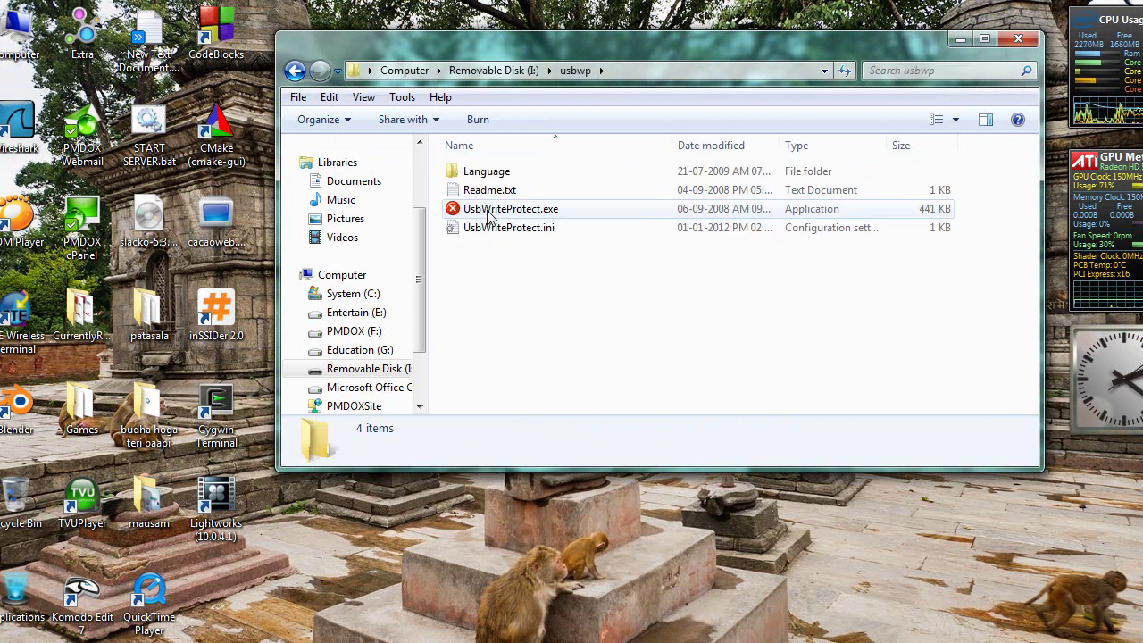
double_click(489, 212)
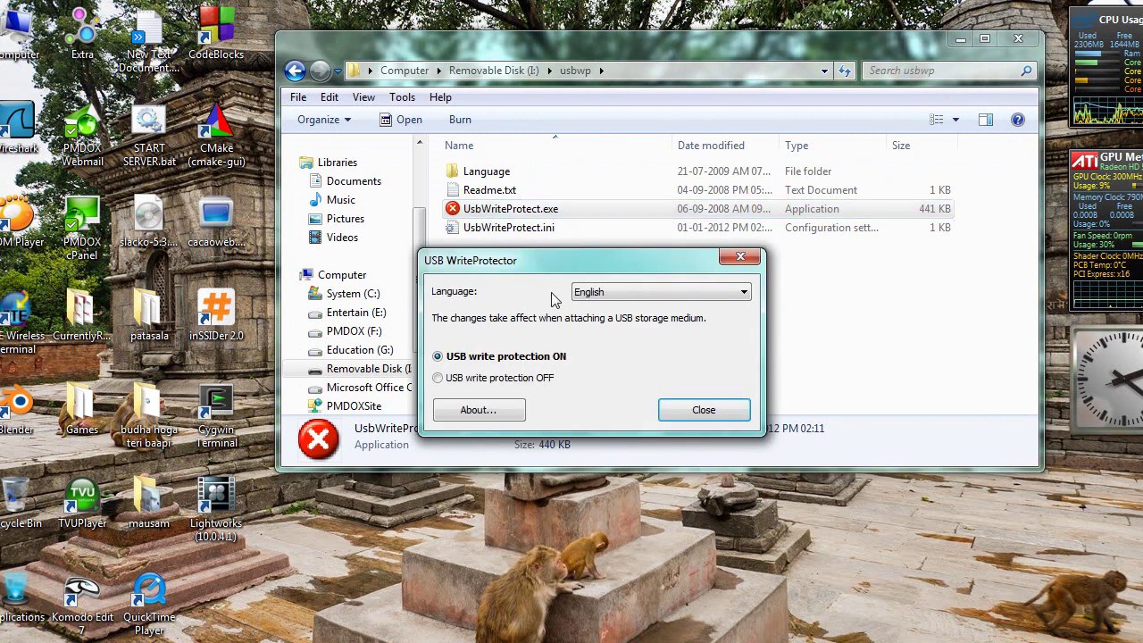
left_click(456, 377)
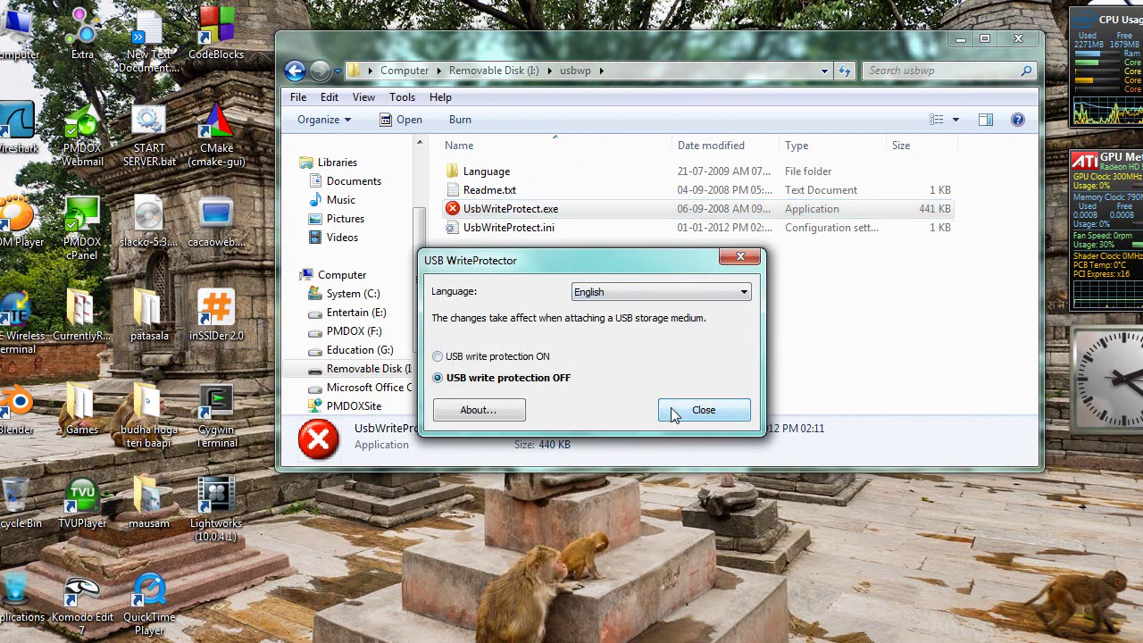
left_click(702, 409)
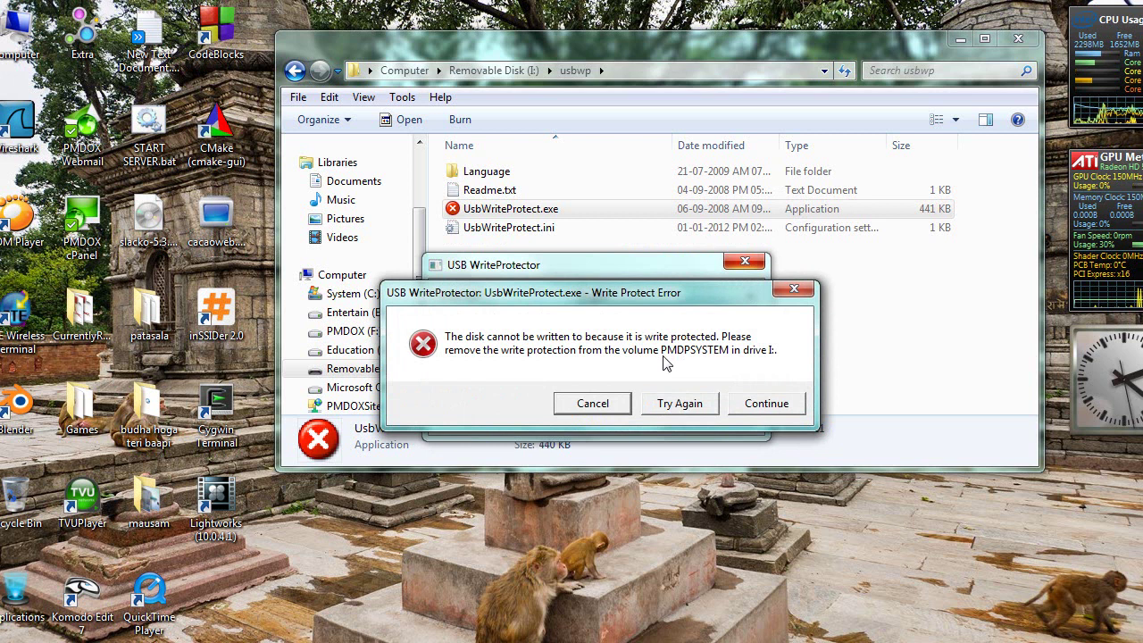
left_click(765, 404)
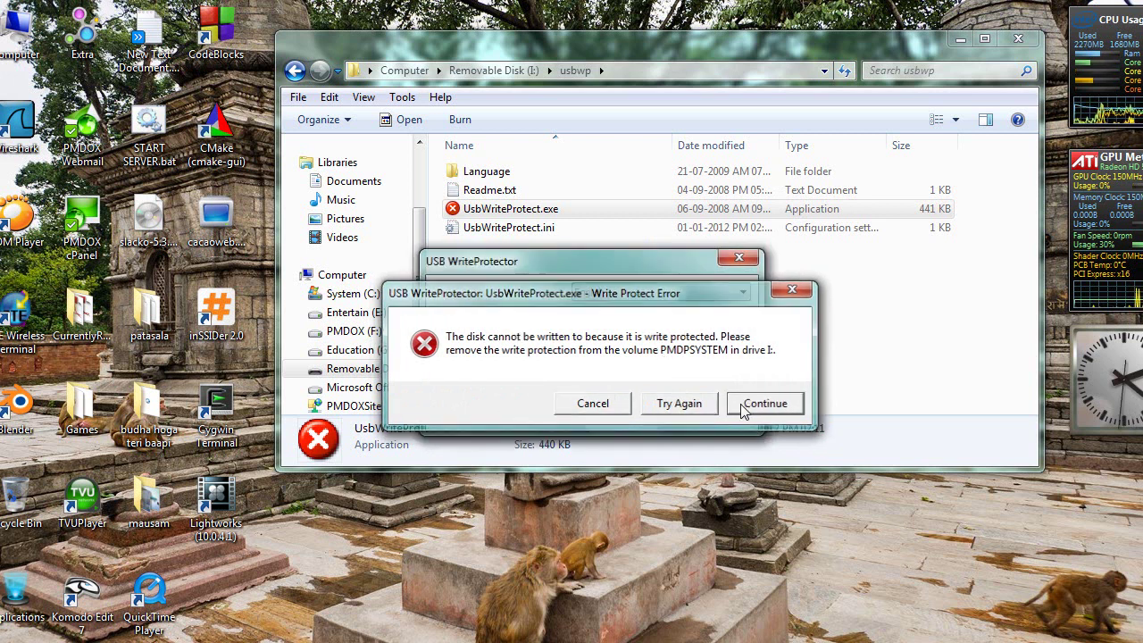
Reopen USB WriteProtector to check the current write protection setting and close it again.
left_click(482, 217)
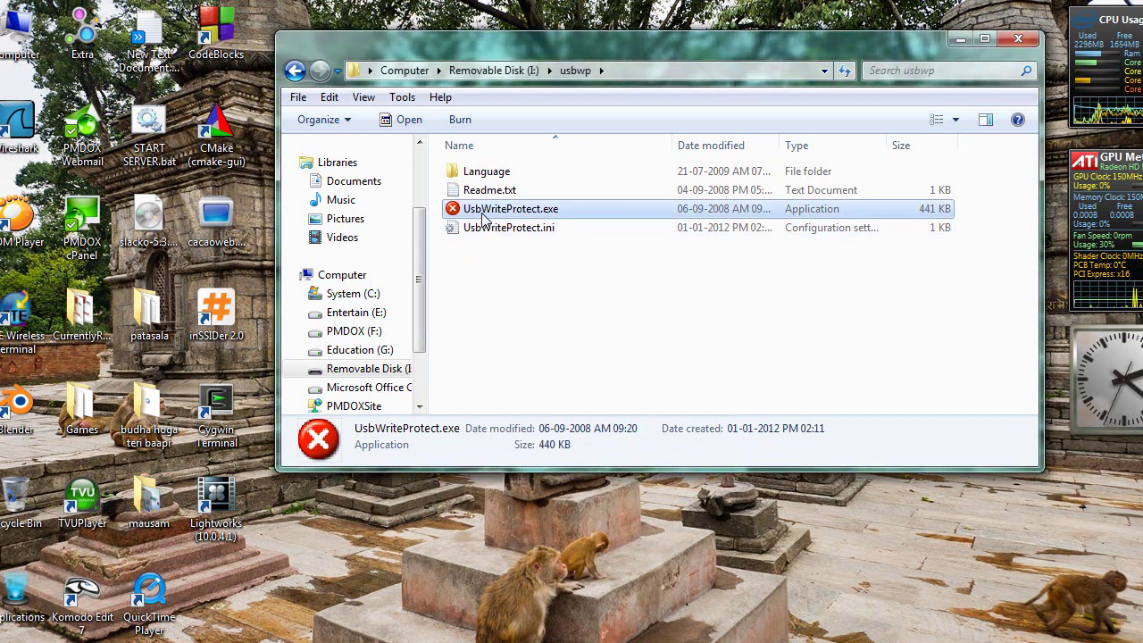
double_click(482, 217)
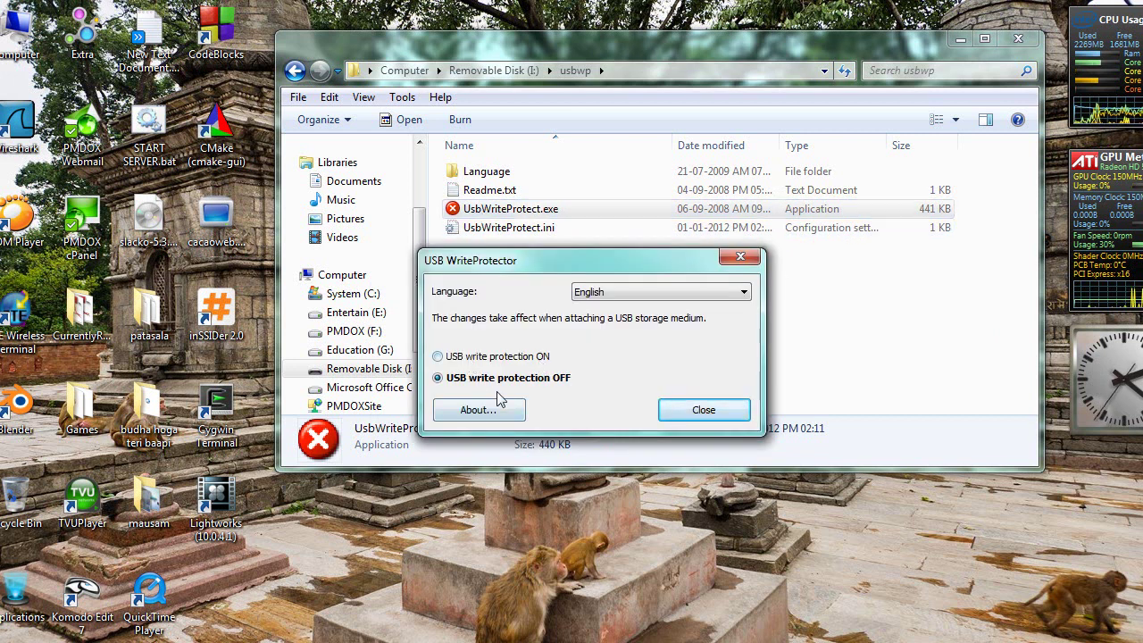
left_click(702, 414)
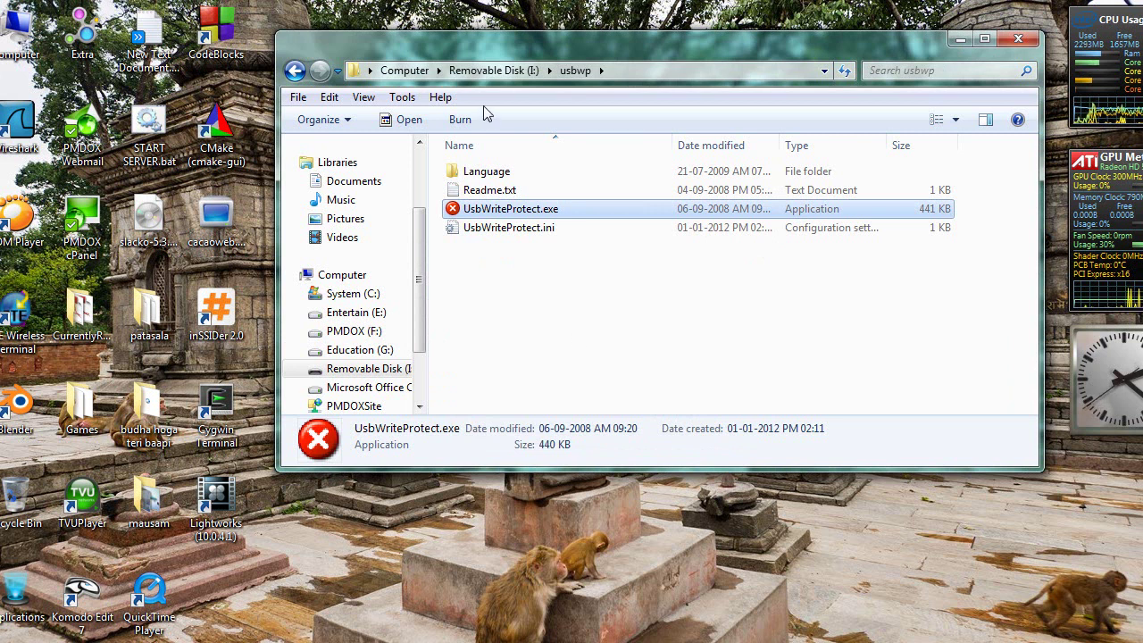
Test writing to drive I: by creating a folder named New folder in its root and deleting it.
left_click(481, 76)
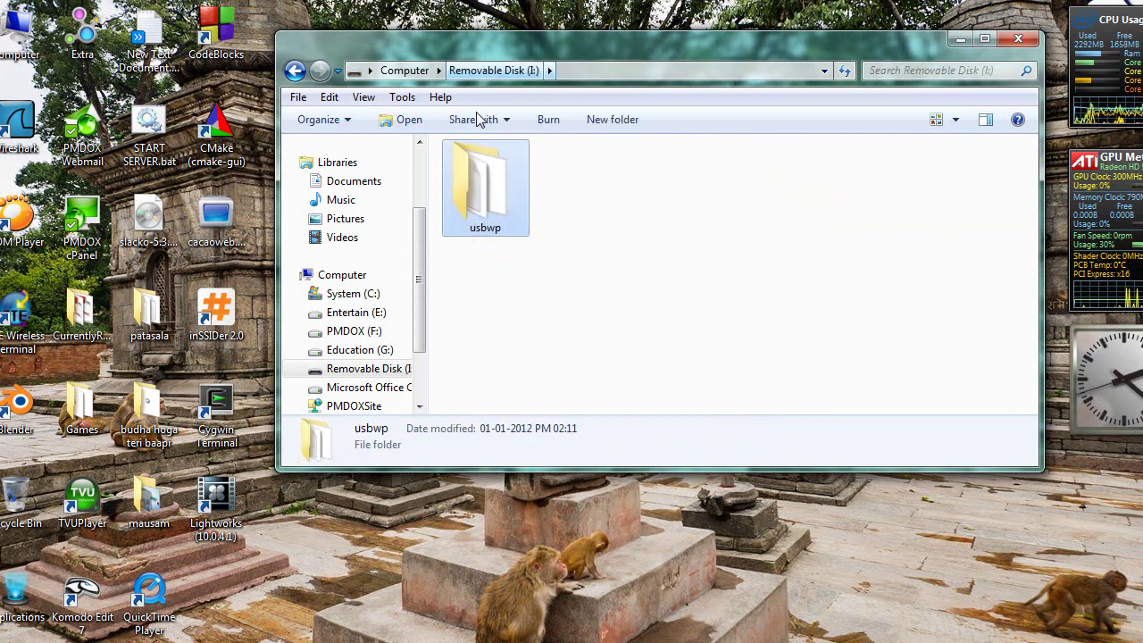
right_click(603, 256)
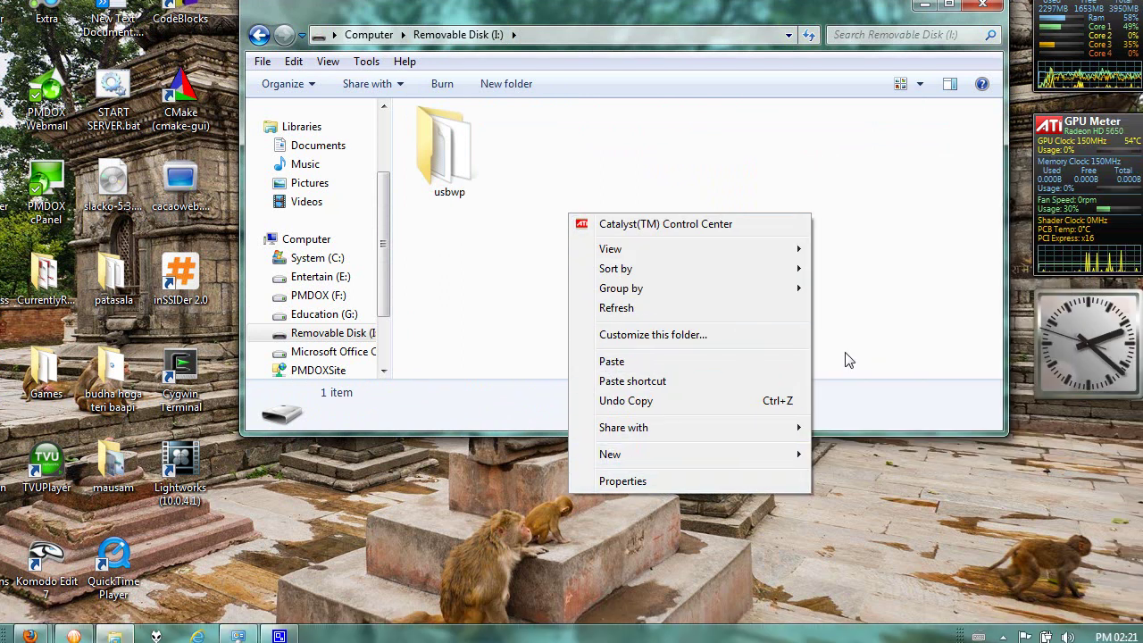
mouse_move(715, 453)
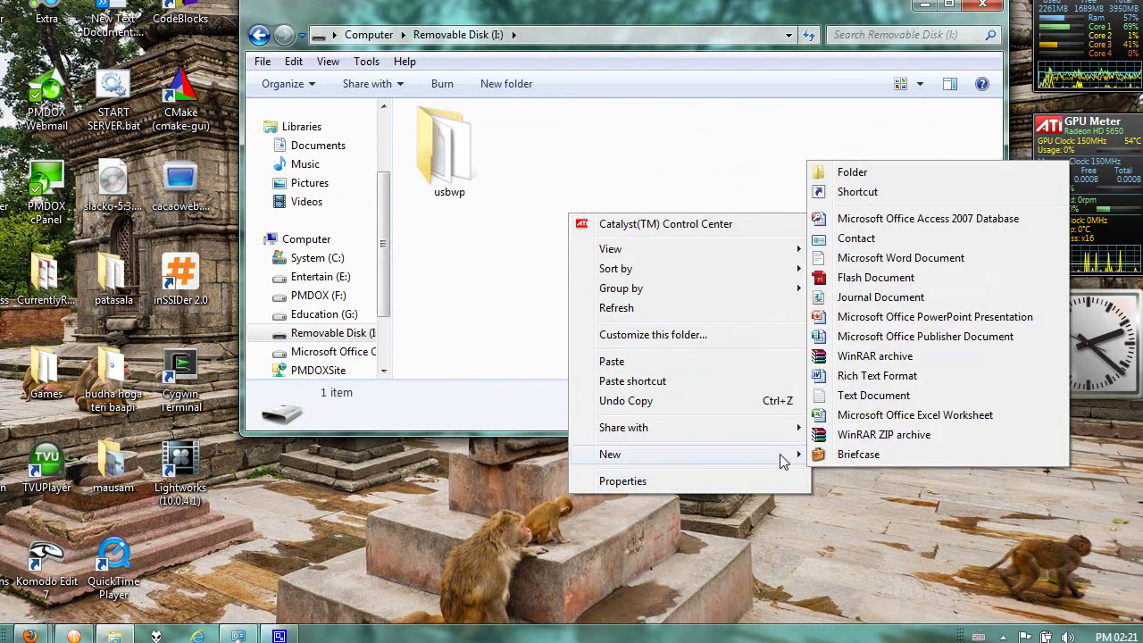
left_click(830, 172)
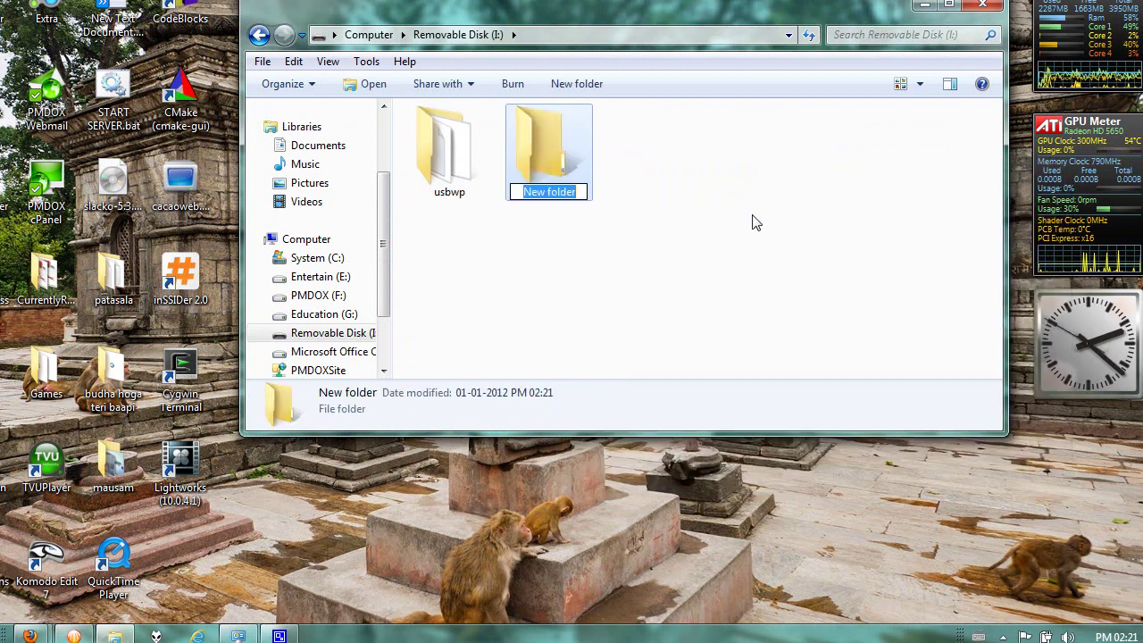
left_click(752, 223)
left_click(577, 150)
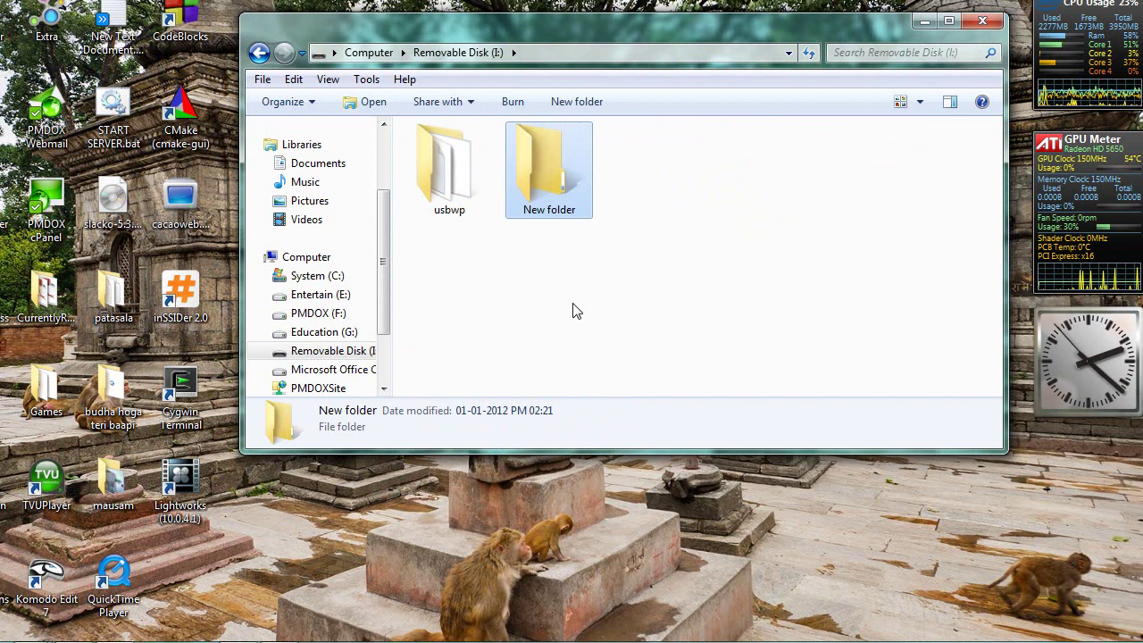
key("Delete")
key("Escape")
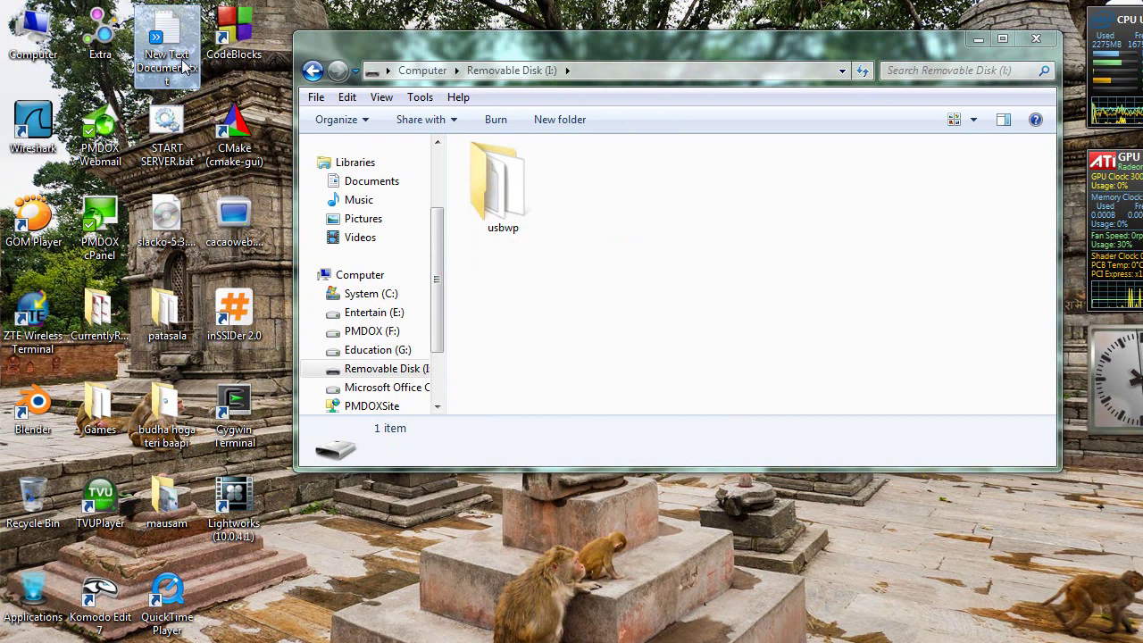
Copy New Text Document.txt from the desktop to the root of drive I: and delete the copy.
right_click(165, 64)
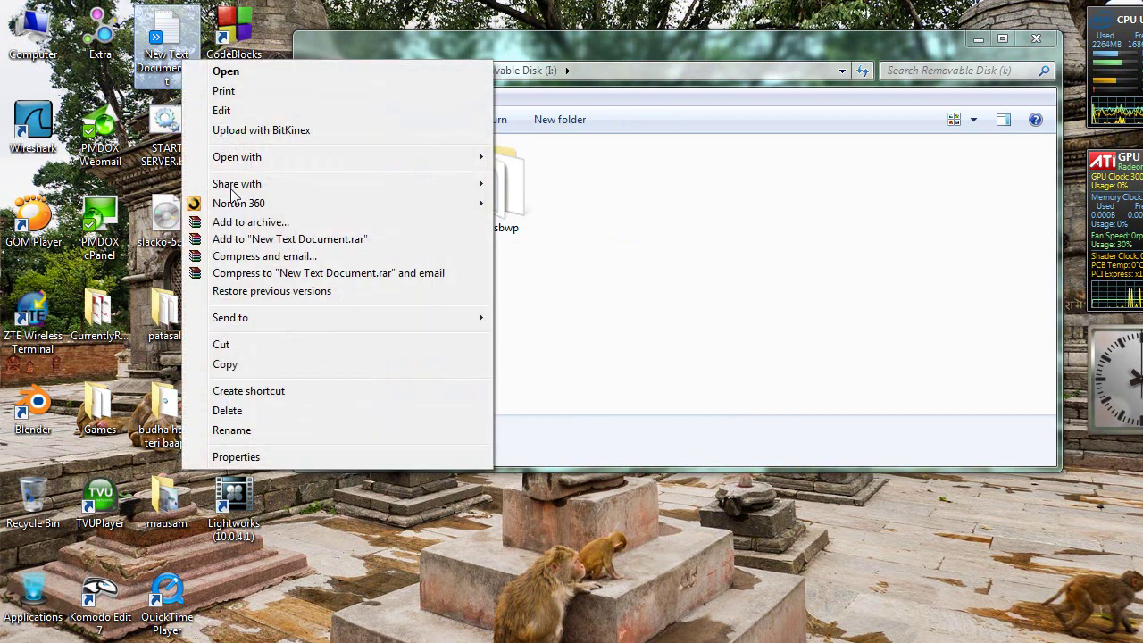
left_click(273, 366)
right_click(712, 225)
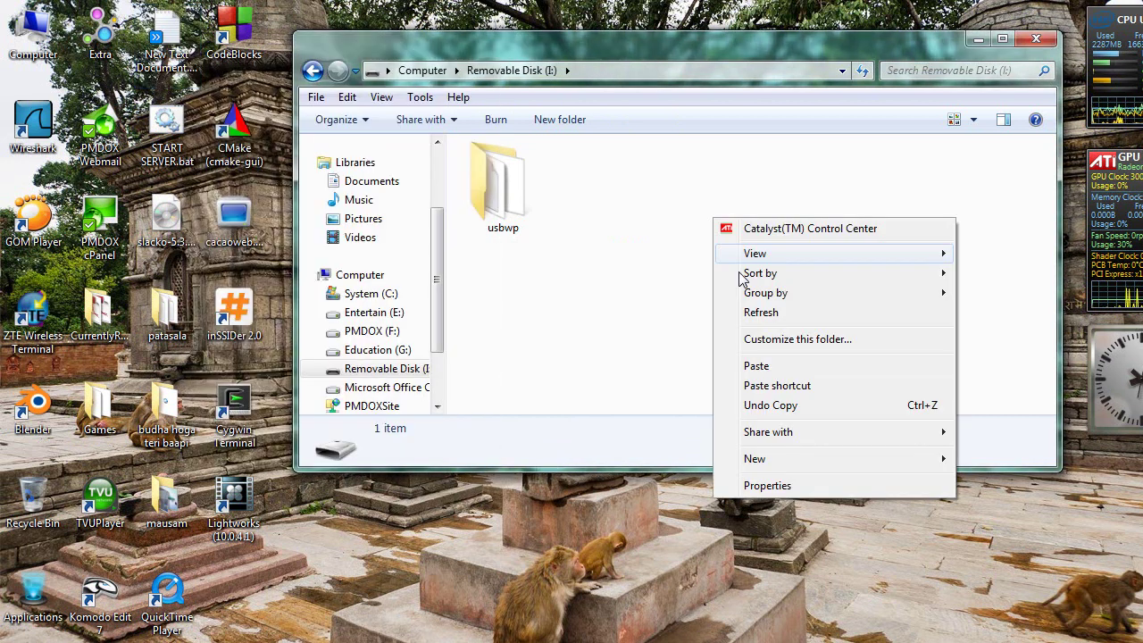
left_click(758, 373)
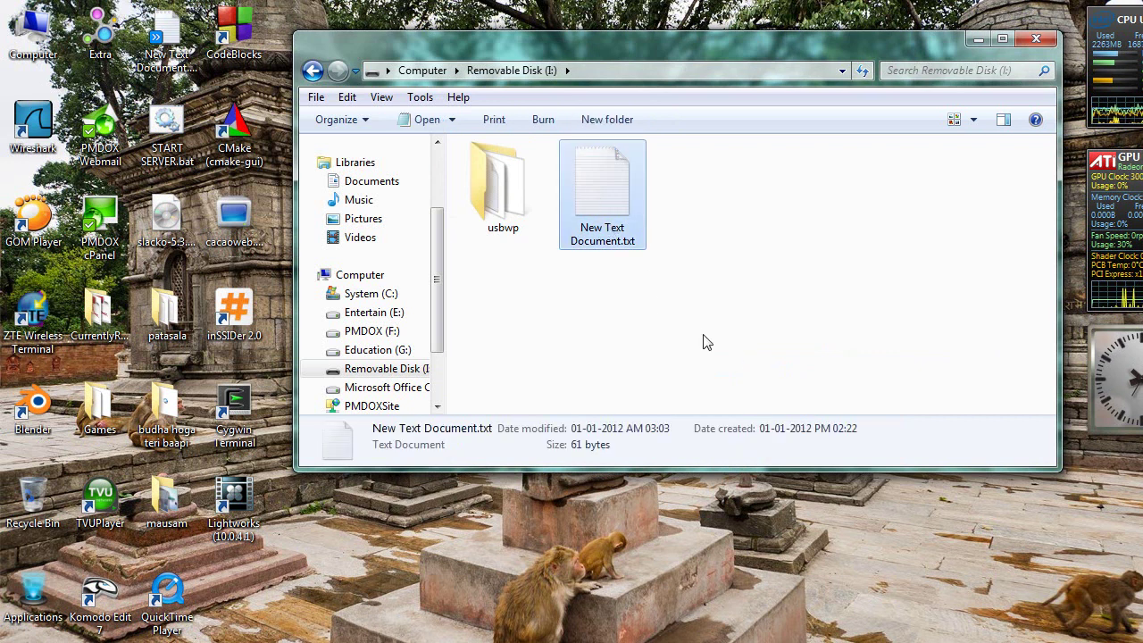
key("Delete")
key("Return")
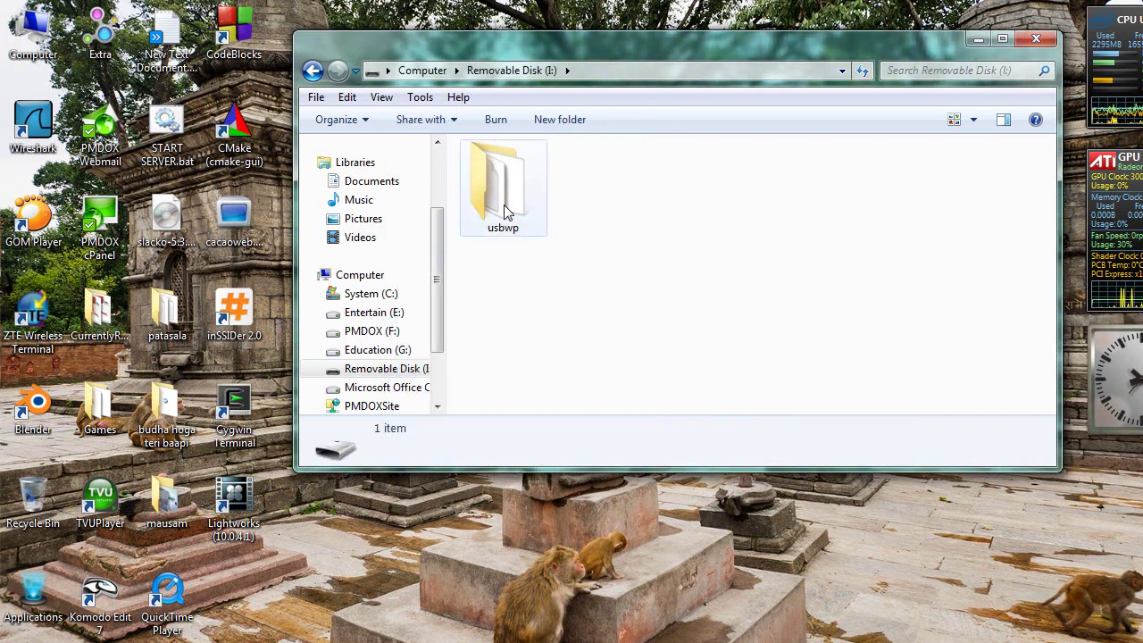
Run UsbWriteProtect.exe from the usbwp folder, turn USB write protection ON and close the program.
double_click(506, 210)
left_click(521, 214)
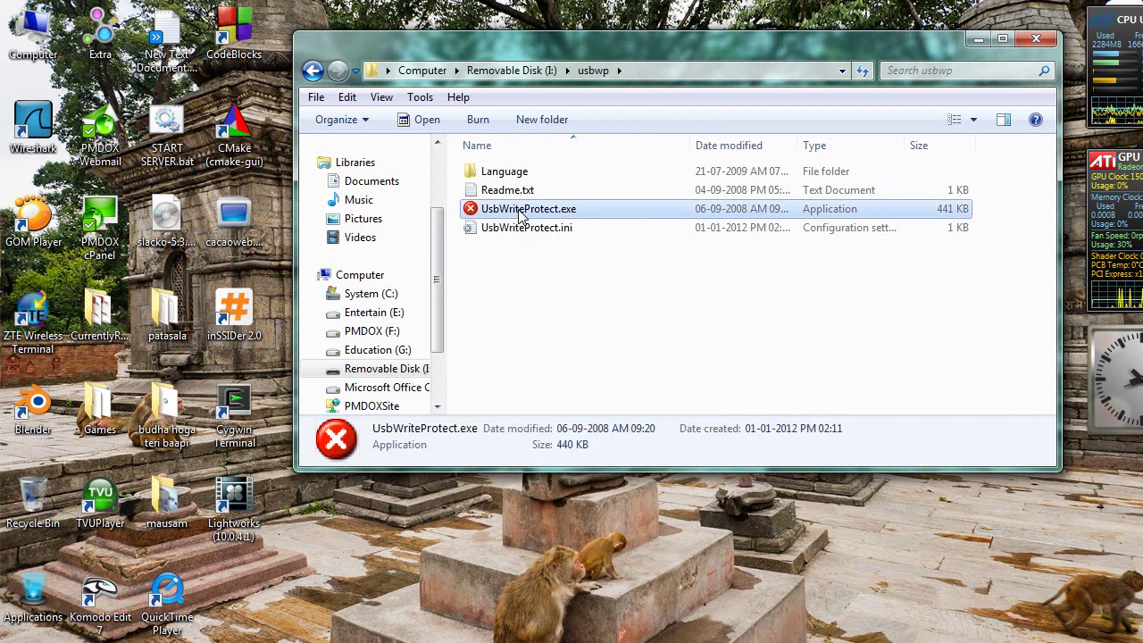
double_click(521, 214)
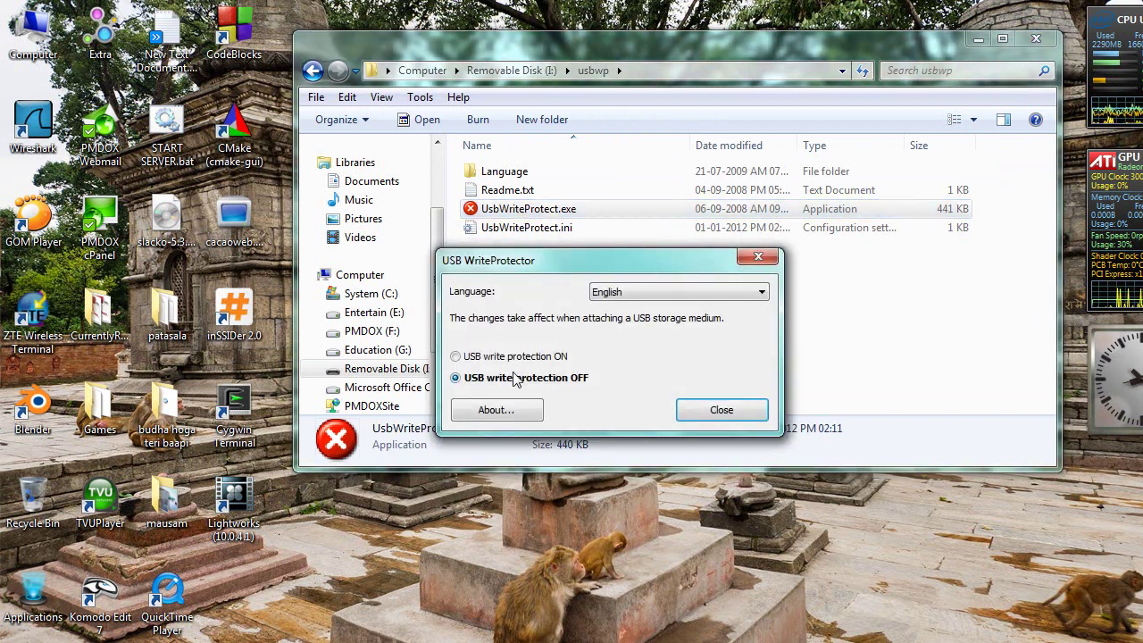
left_click(514, 357)
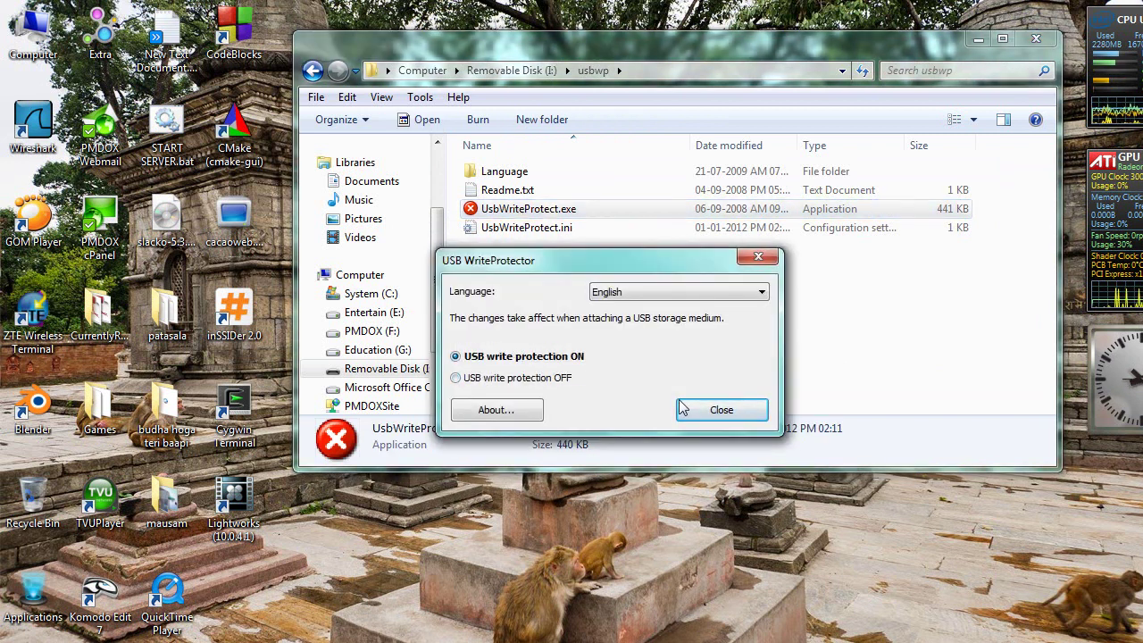
left_click(718, 411)
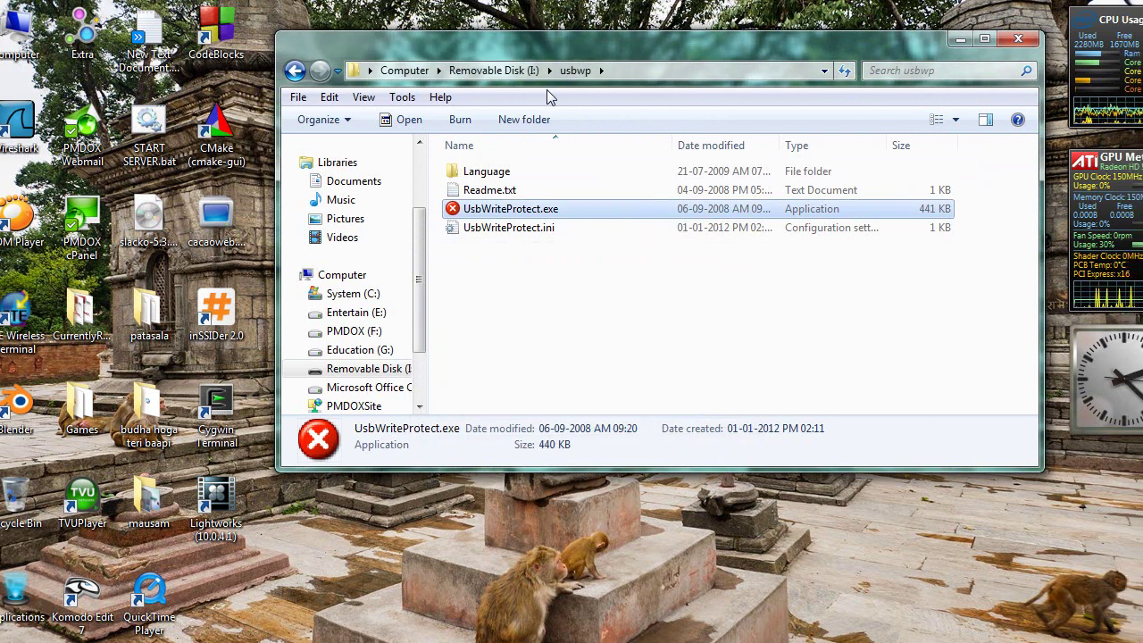
Return to the root of drive I: and check whether Explorer offers commands for creating new items.
left_click(536, 70)
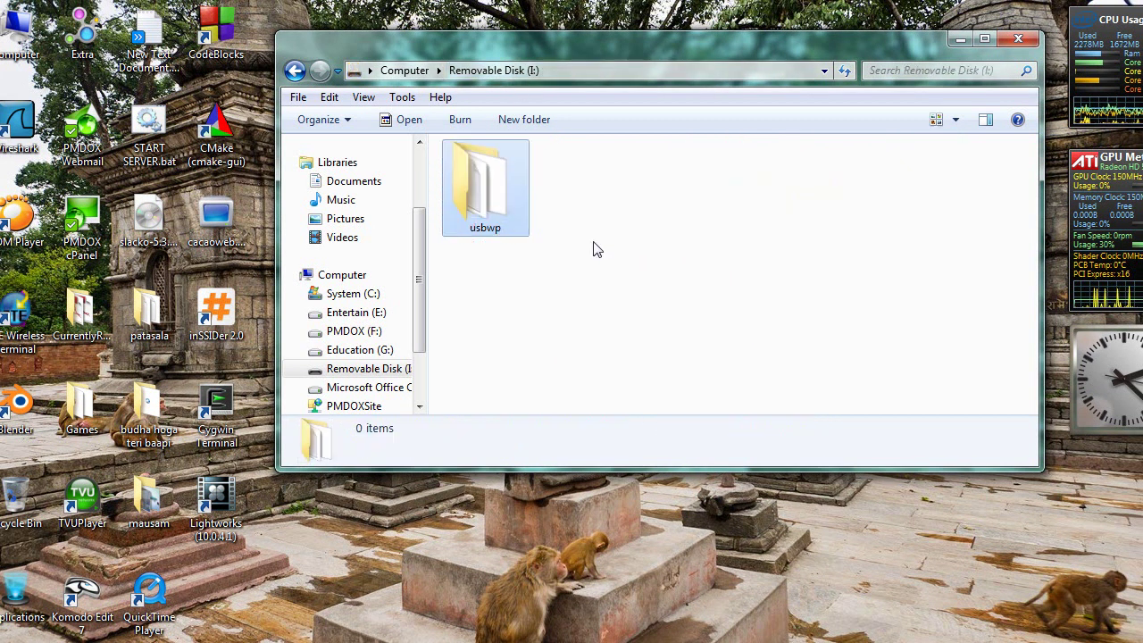
right_click(593, 242)
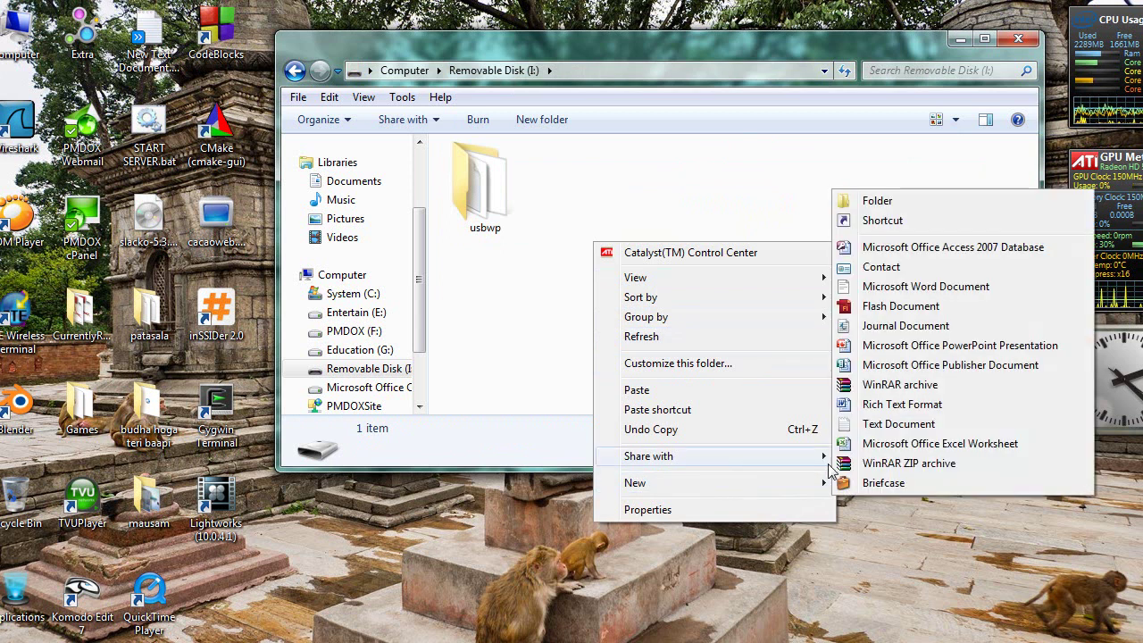
left_click(639, 167)
Show the desktop and safely eject the v250w USB drive.
key("super+d")
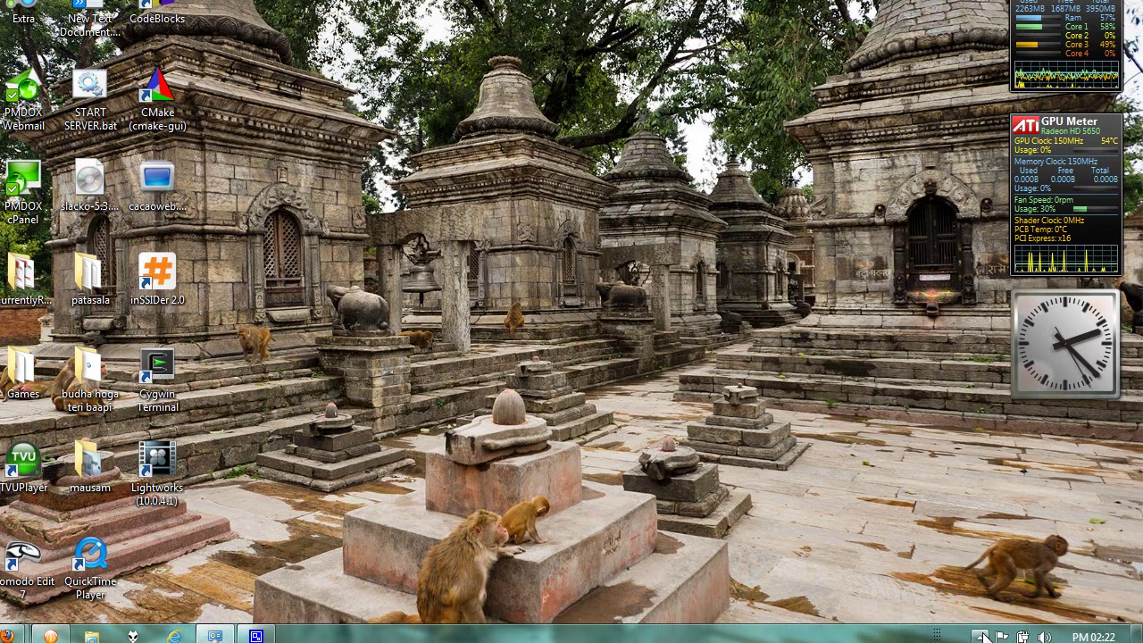
left_click(981, 635)
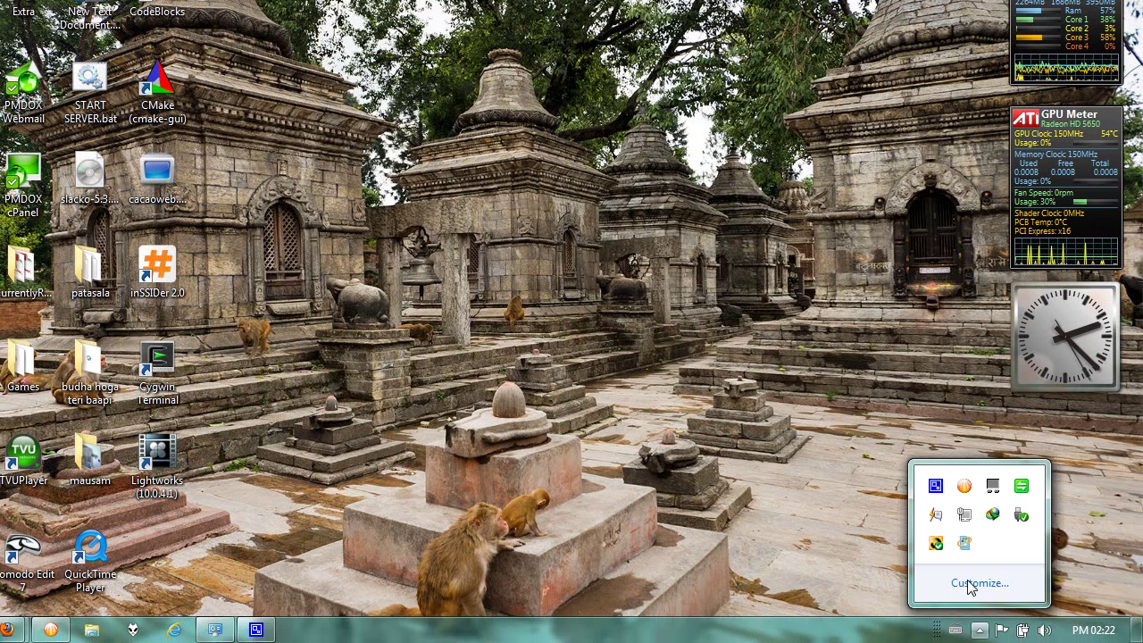
left_click(1023, 520)
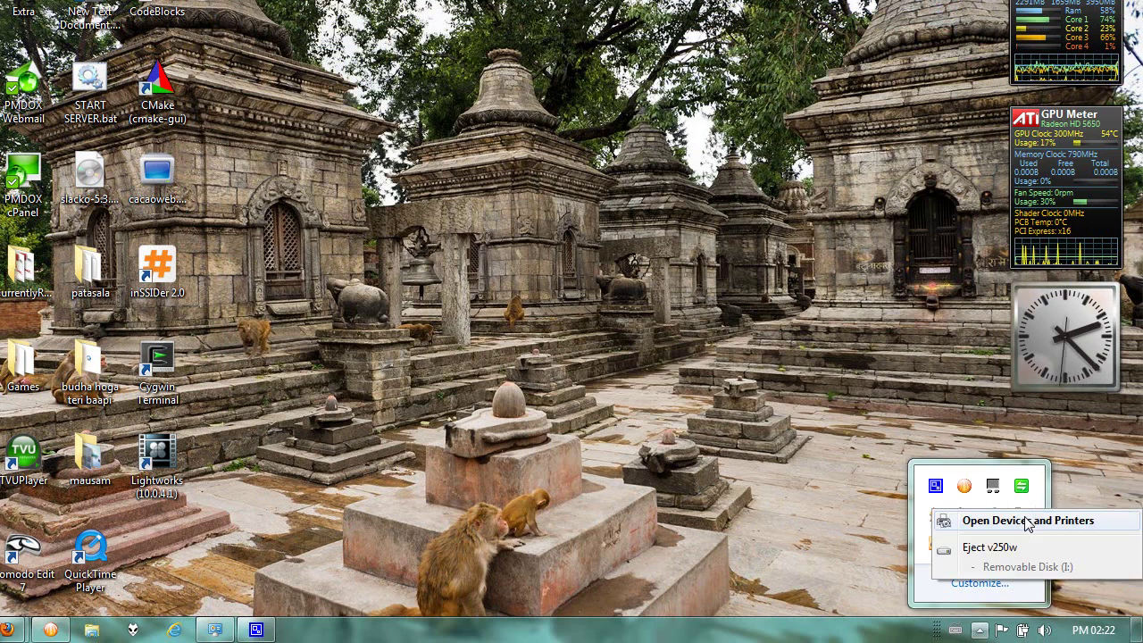
left_click(991, 547)
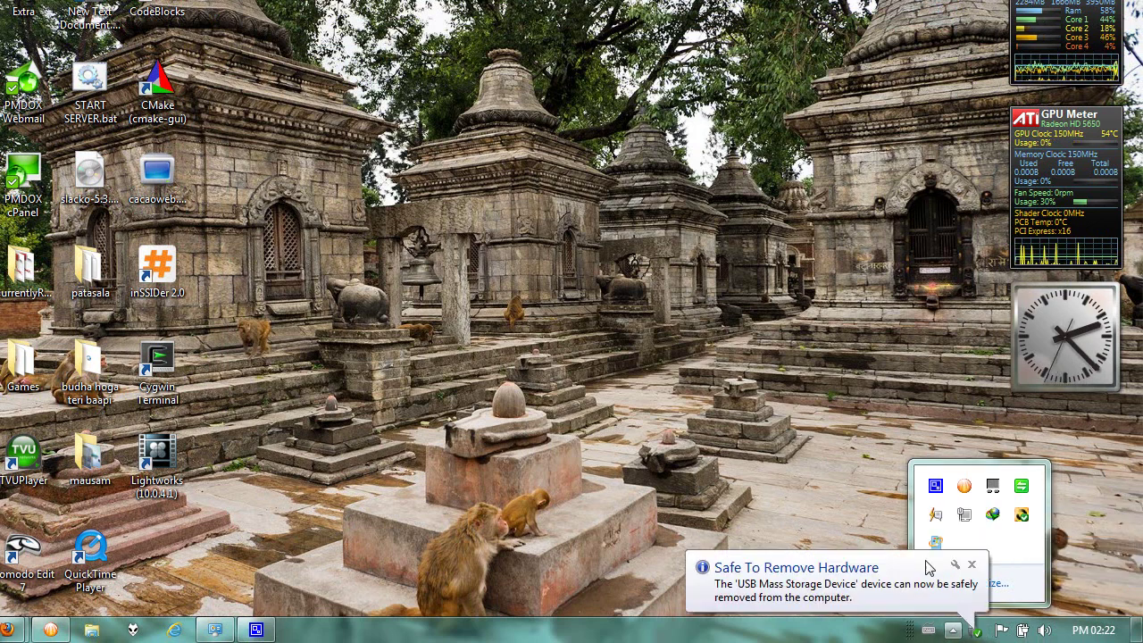
Dismiss the safe-removal notification and open removable drive I: from Computer.
left_click(972, 568)
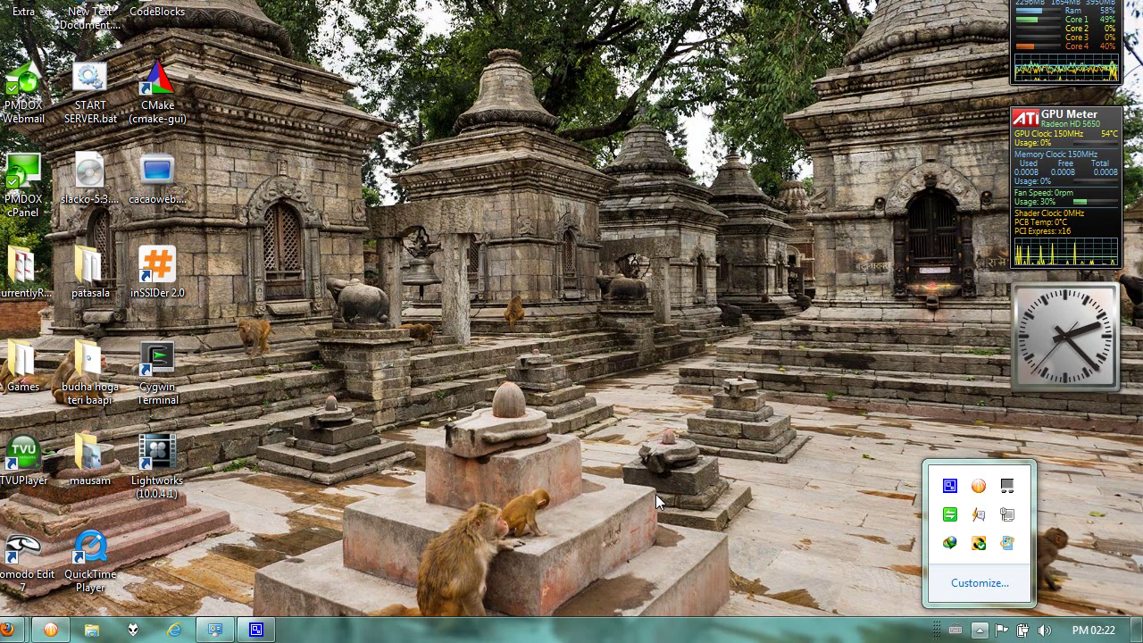
left_click(657, 502)
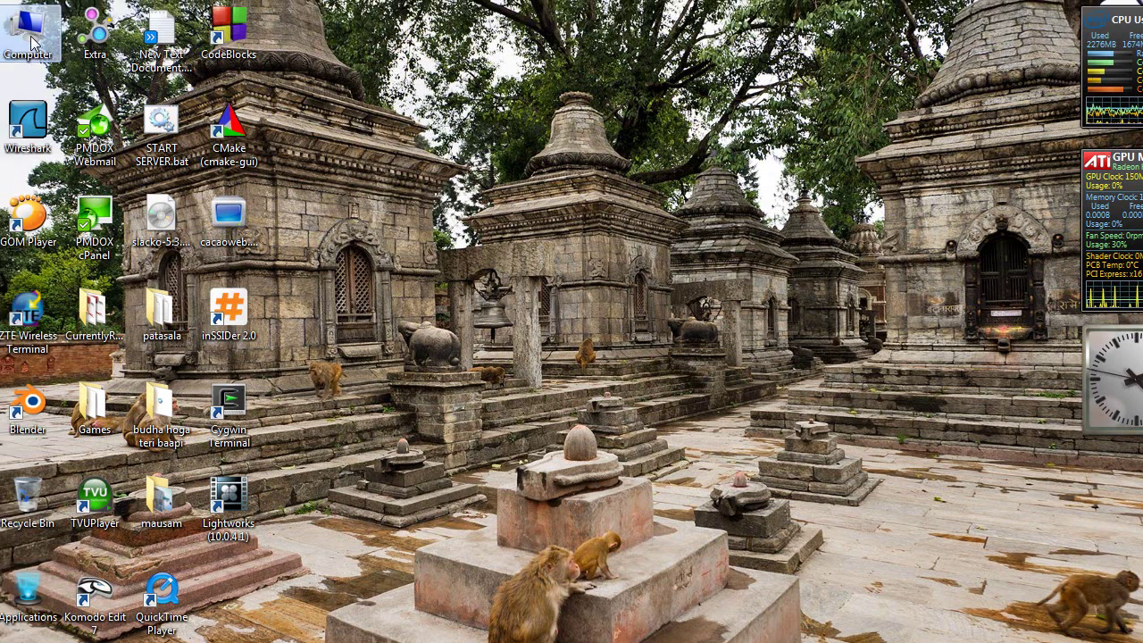
double_click(13, 32)
scroll(714, 323, "down", 3)
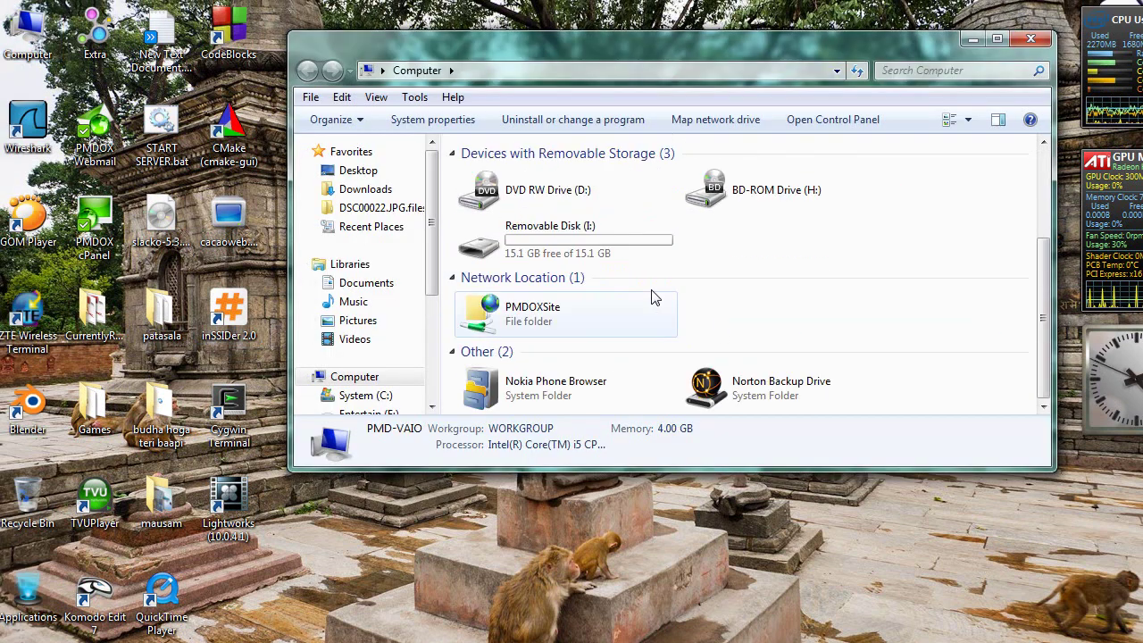
double_click(574, 234)
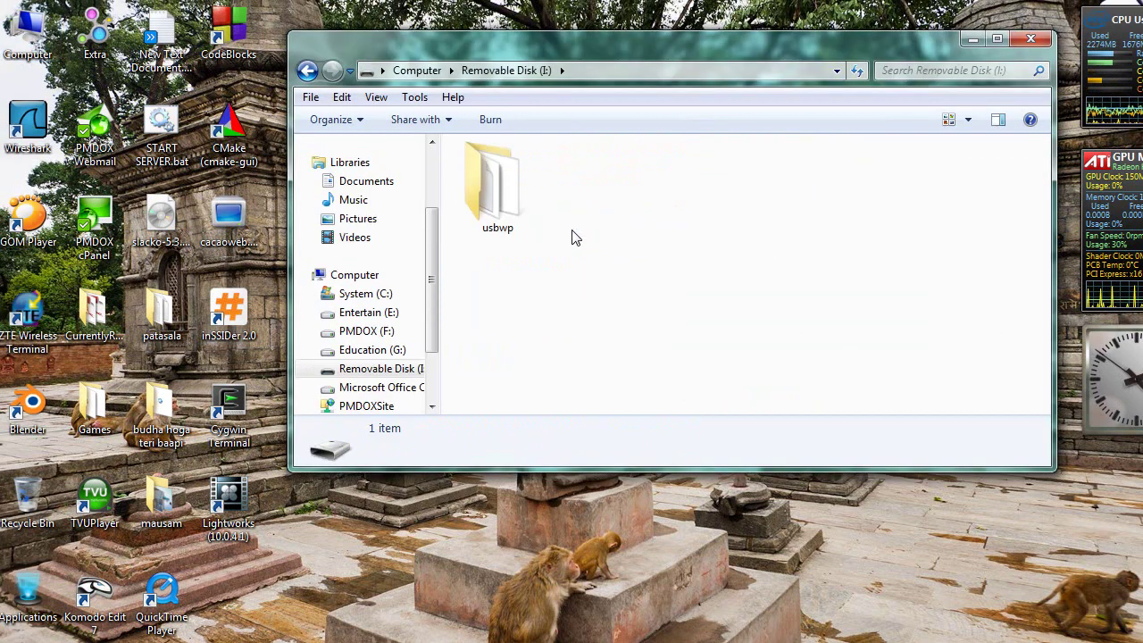
Try to copy New Text Document.txt from the desktop to the root of drive I:.
right_click(161, 40)
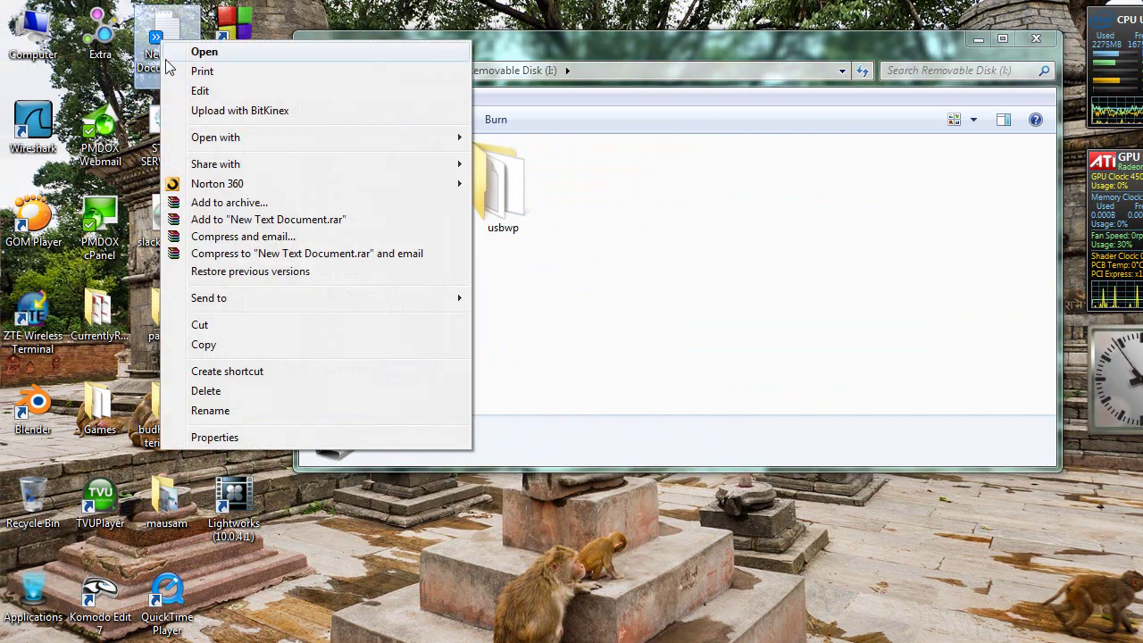
left_click(251, 345)
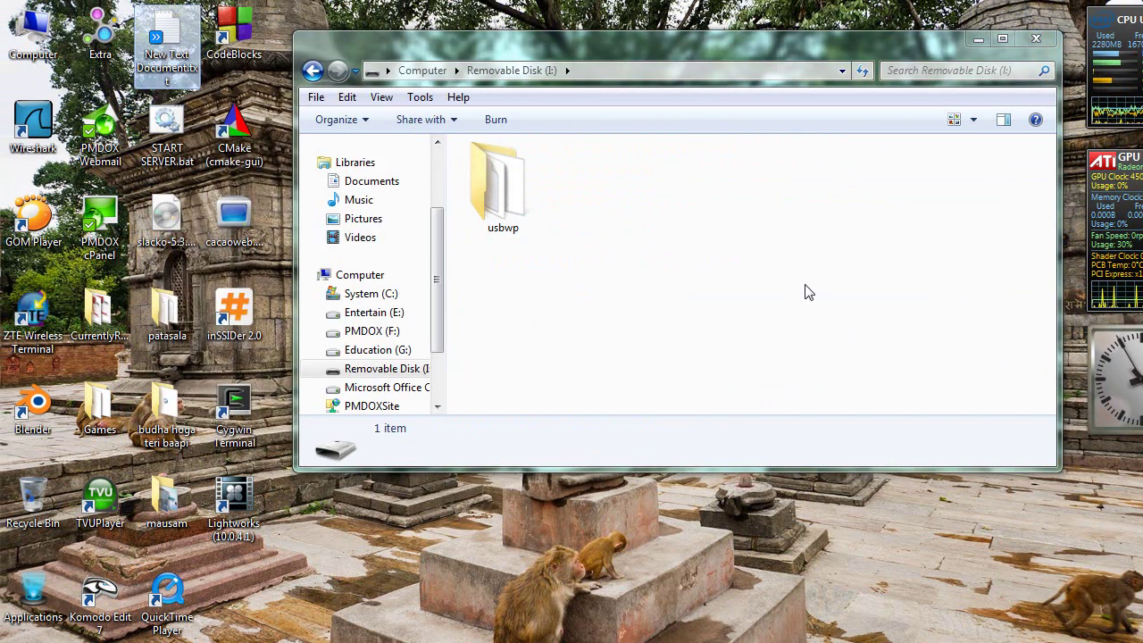
right_click(757, 255)
left_click(803, 402)
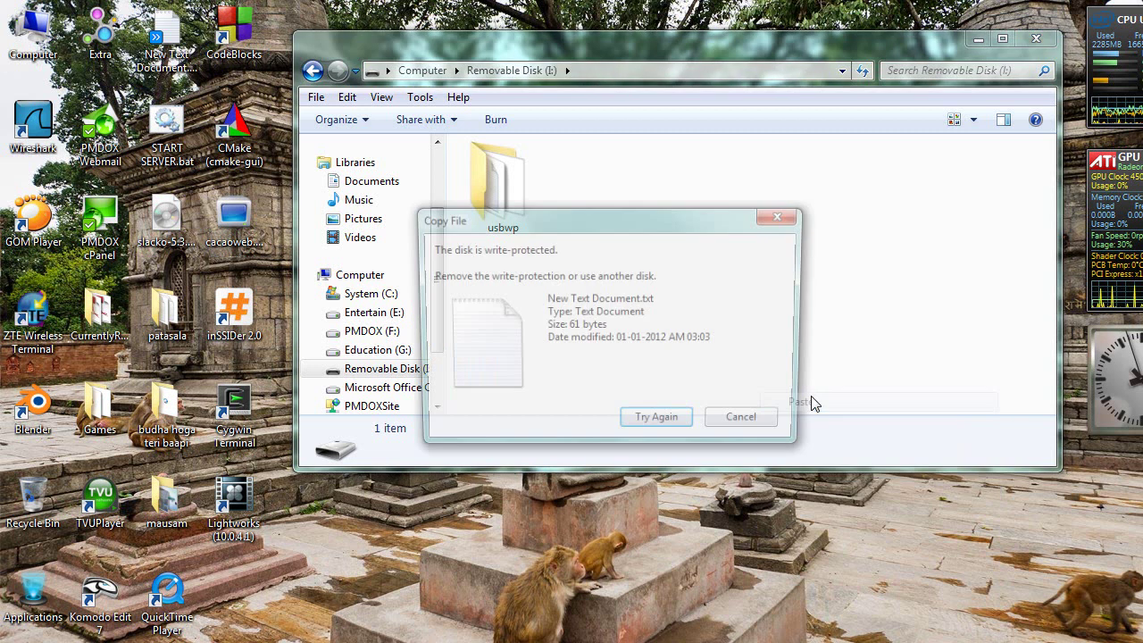
left_click(735, 423)
Run UsbWriteProtect.exe from the usbwp folder, turn USB write protection OFF and close the program.
double_click(497, 182)
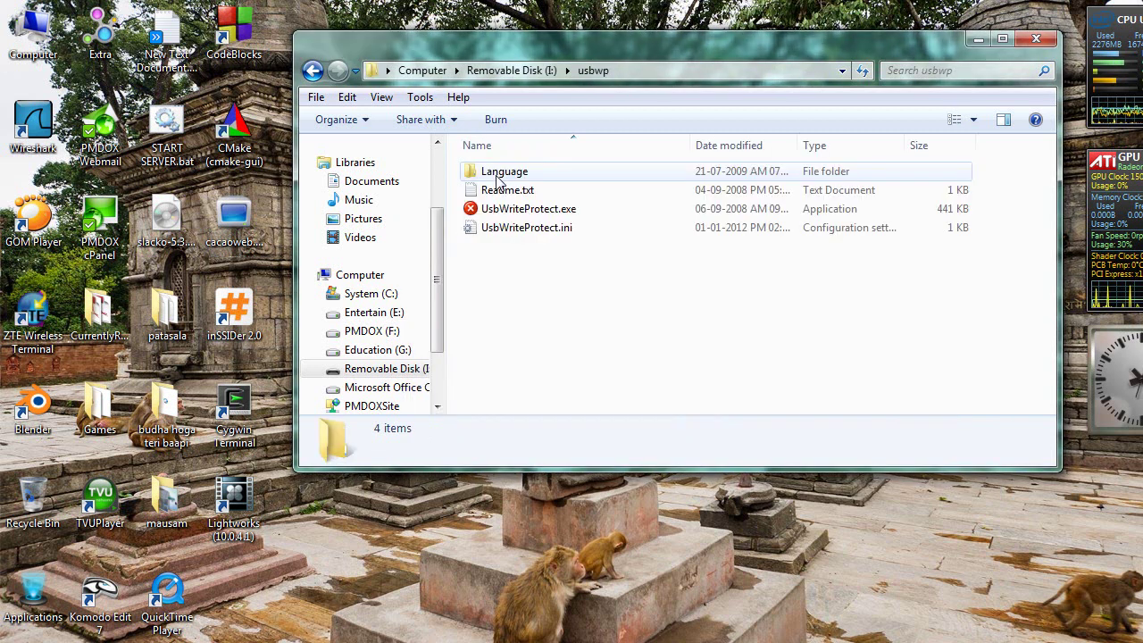
left_click(504, 208)
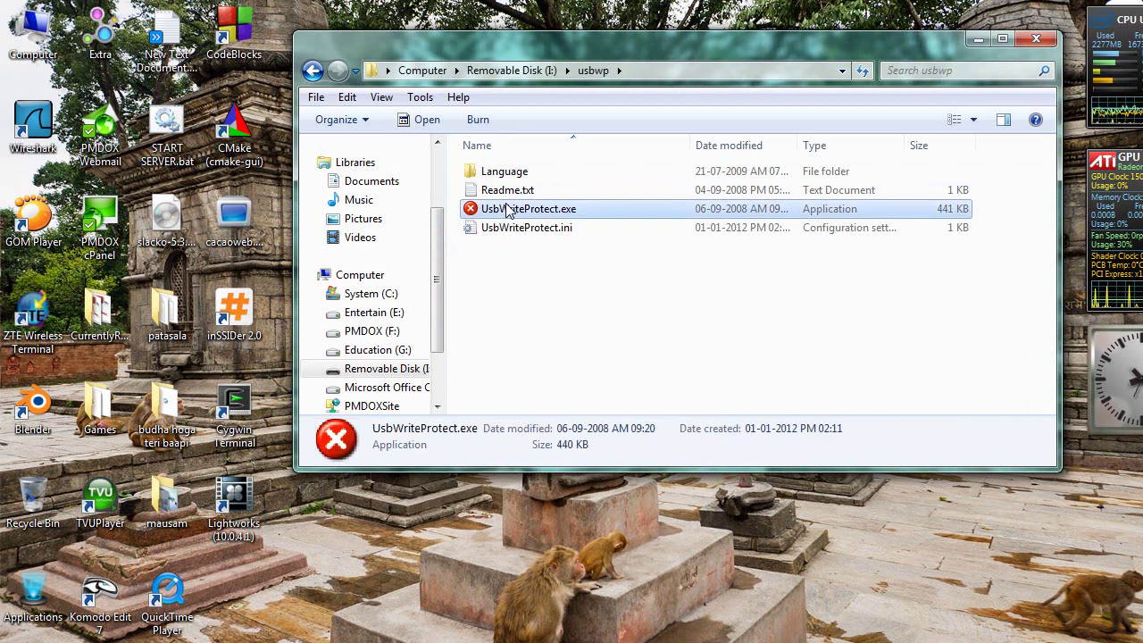
right_click(507, 209)
left_click(498, 214)
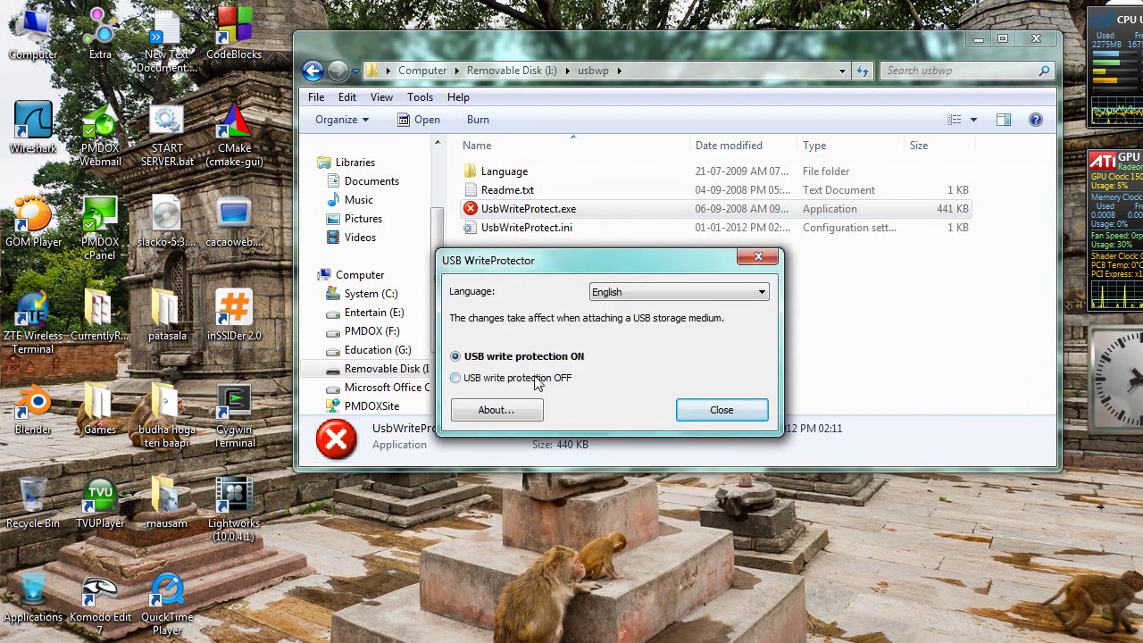
left_click(544, 381)
left_click(690, 411)
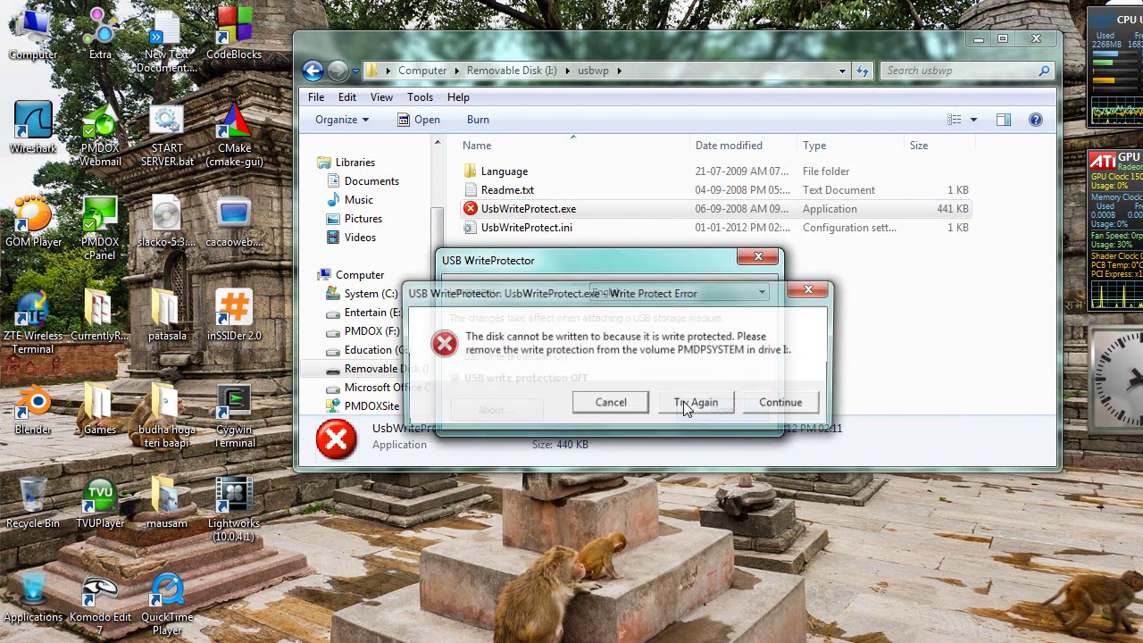
left_click(780, 406)
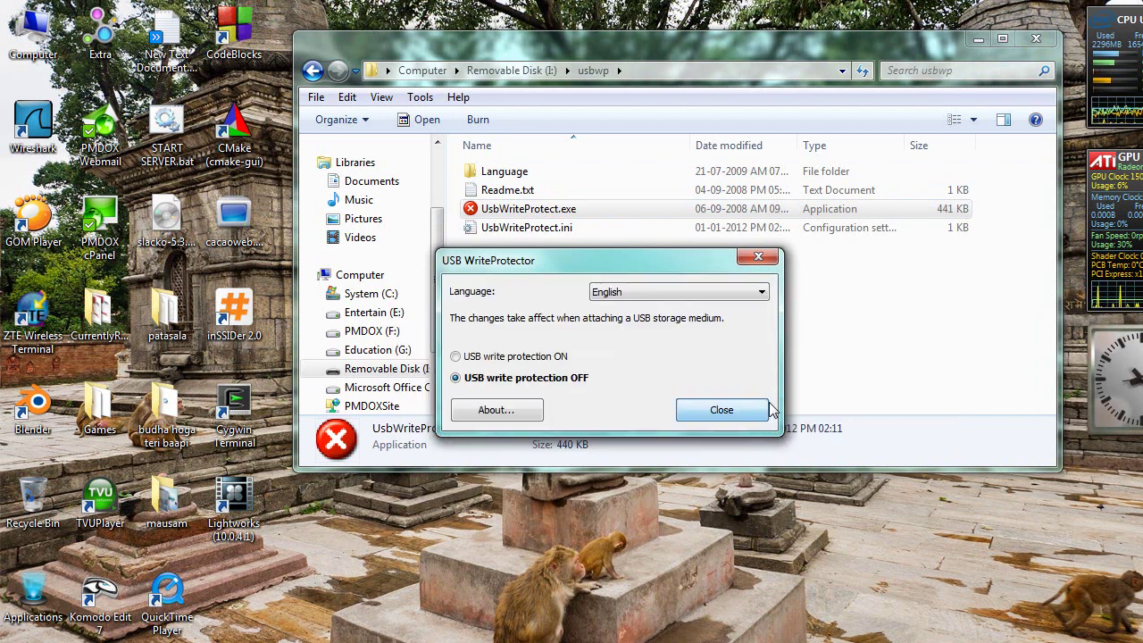
left_click(721, 410)
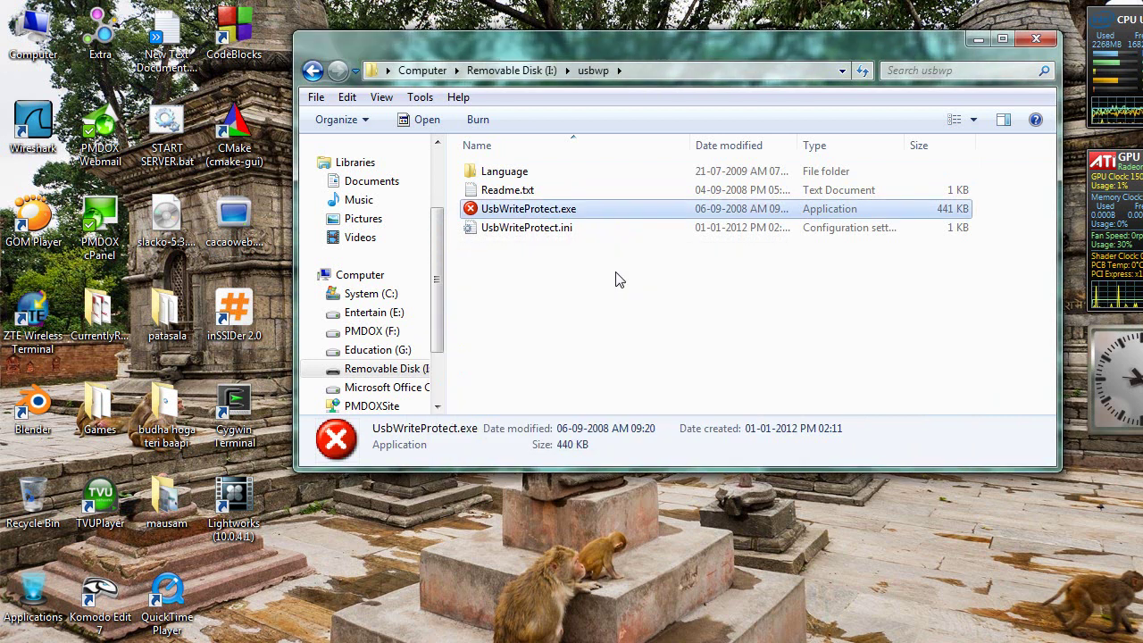
Return to the root of drive I:, copy New Text Document.txt there from the desktop and permanently delete the copy.
left_click(506, 73)
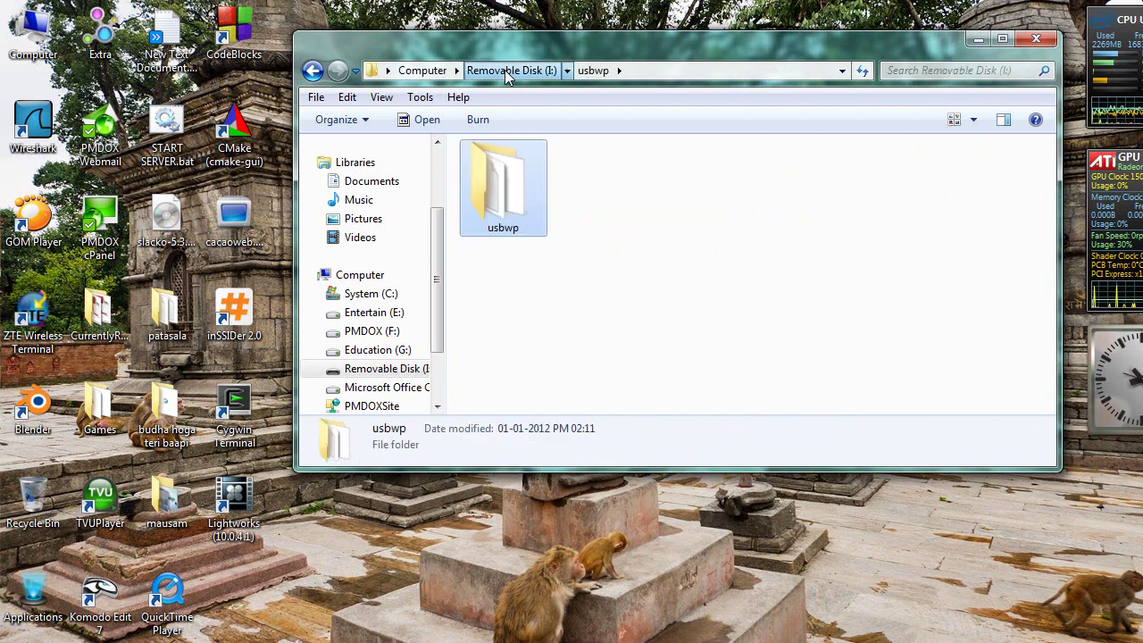
left_click(172, 47)
right_click(172, 47)
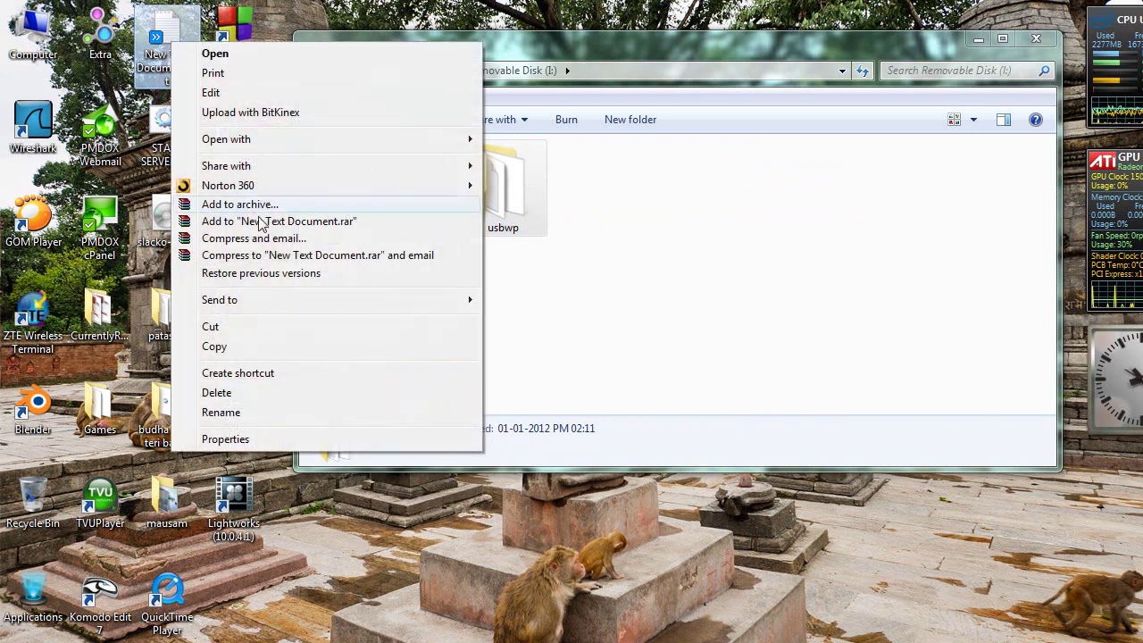
left_click(215, 346)
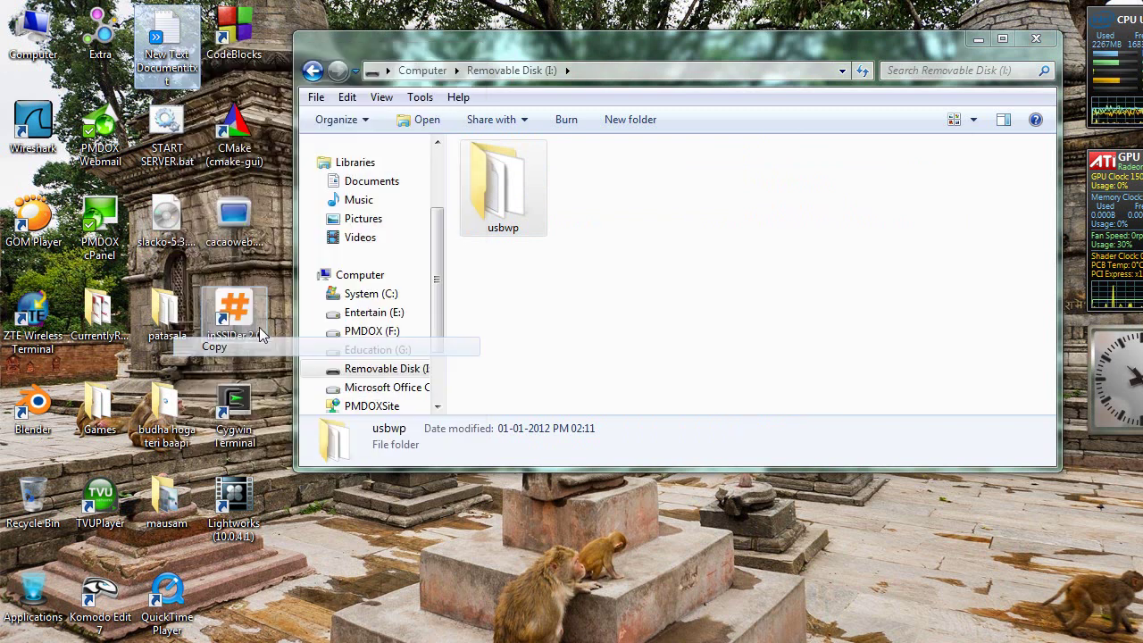
right_click(653, 256)
left_click(696, 396)
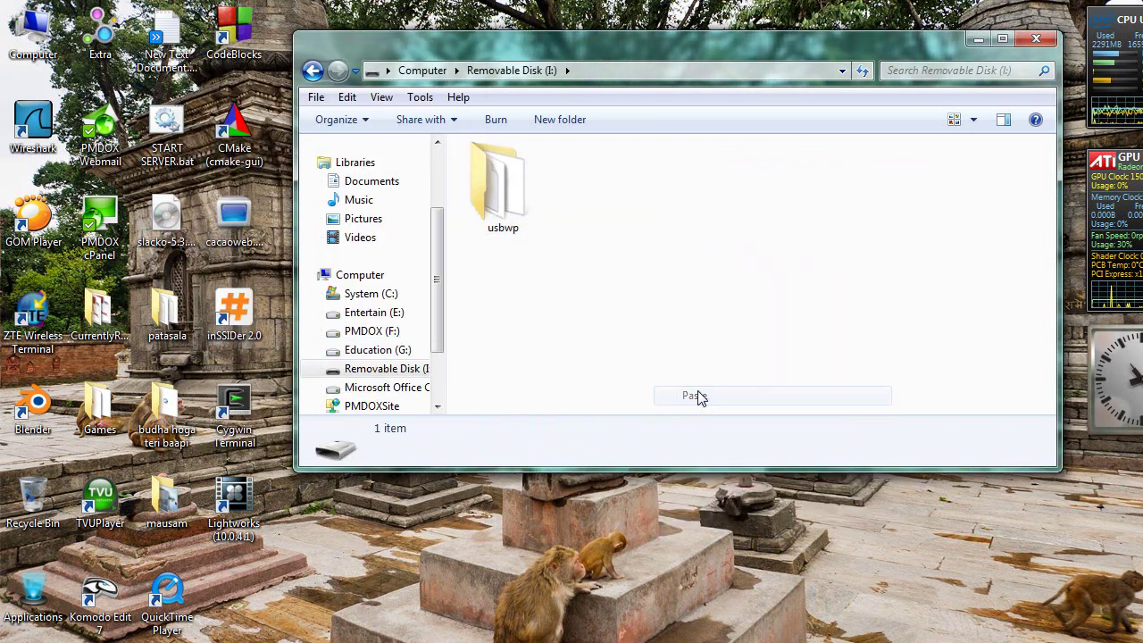
left_click(613, 209)
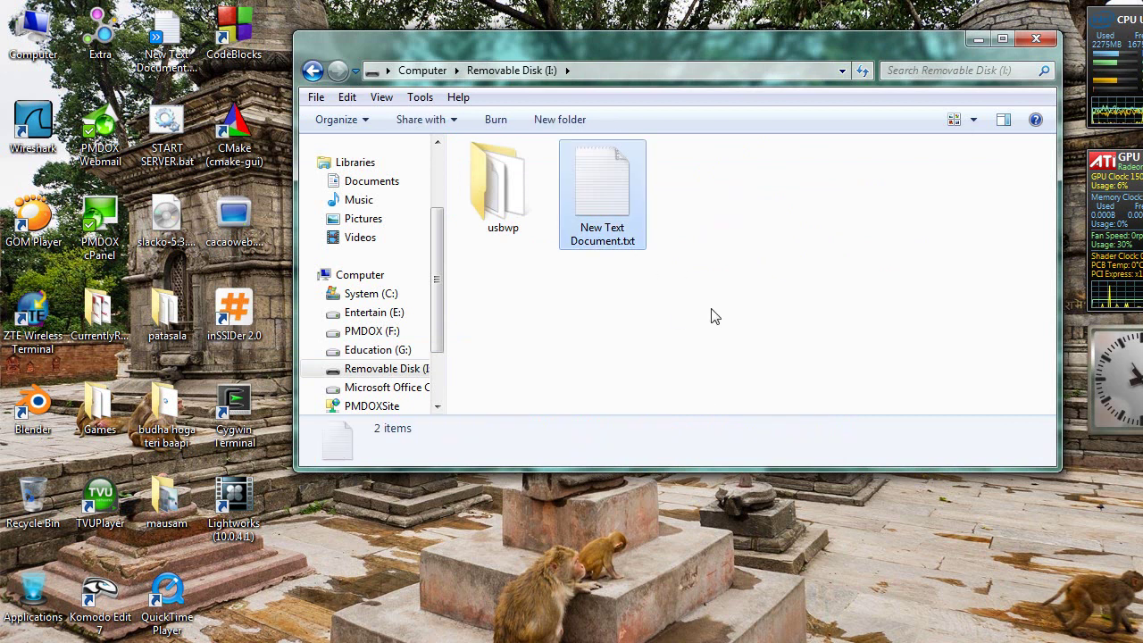
key("shift+Delete")
key("Return")
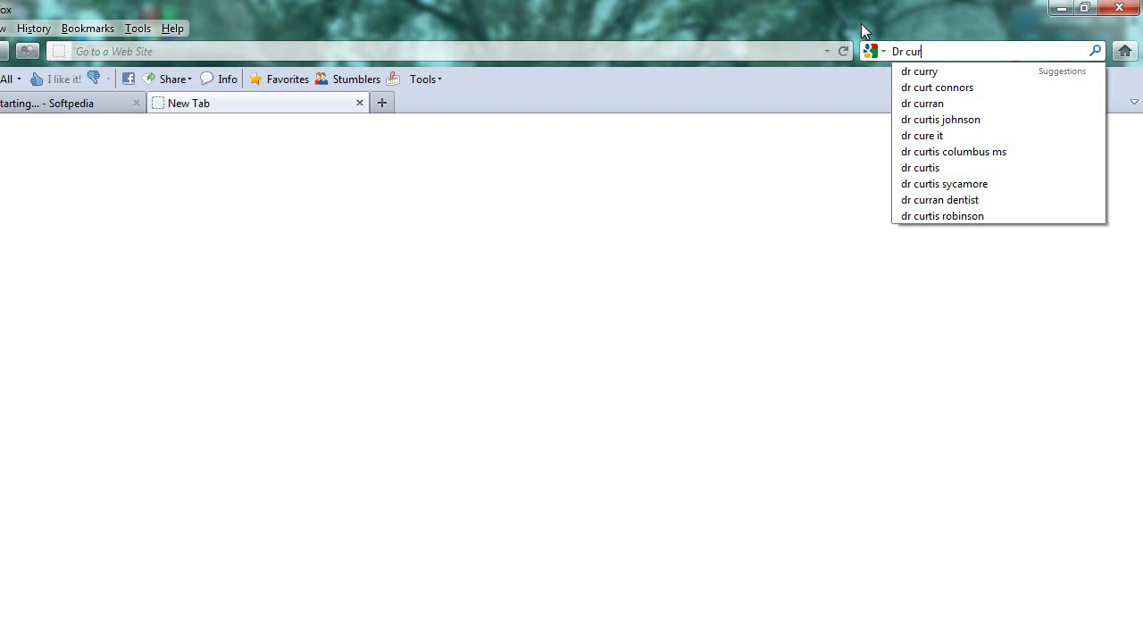
Switch to Firefox, search Google for "dr cure it" and look through the results.
left_click(920, 136)
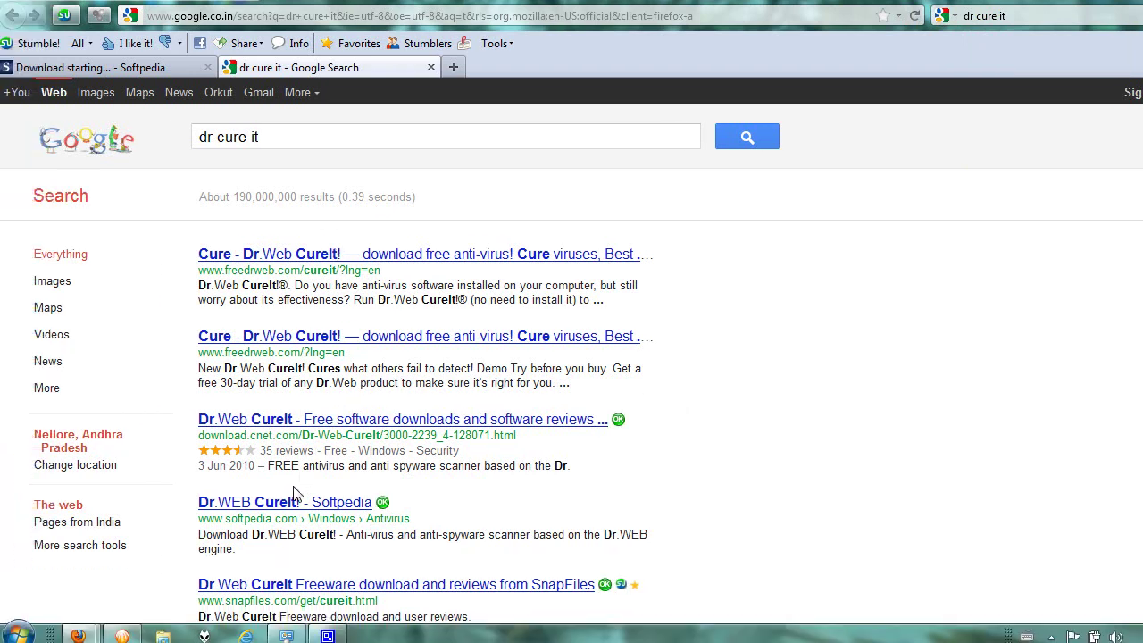
scroll(291, 490, "down", 4)
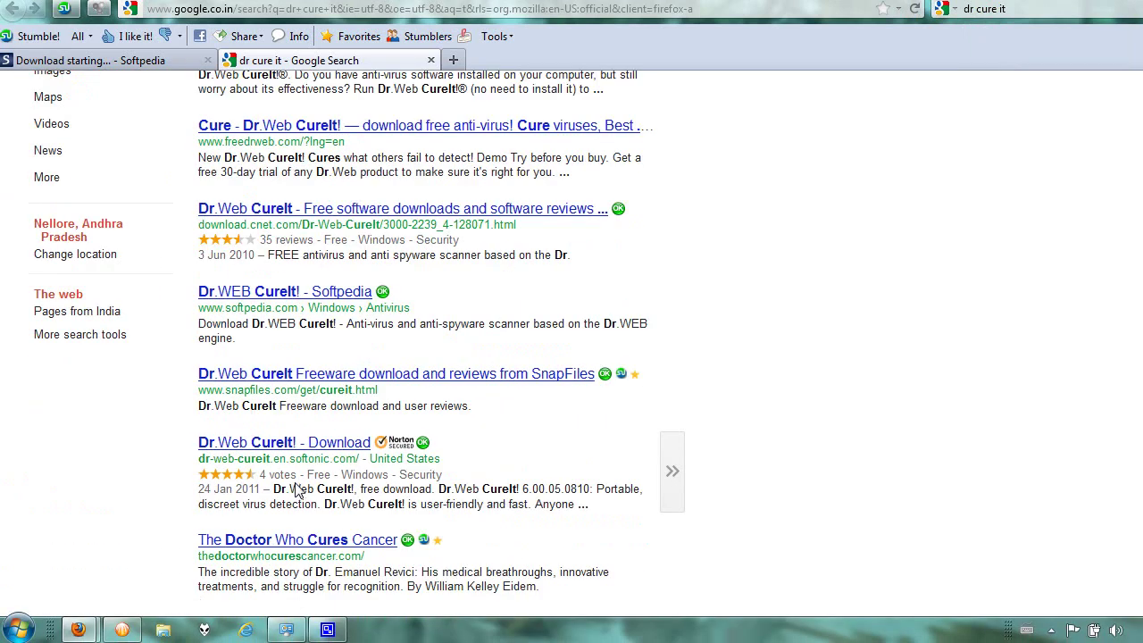
scroll(345, 295, "up", 4)
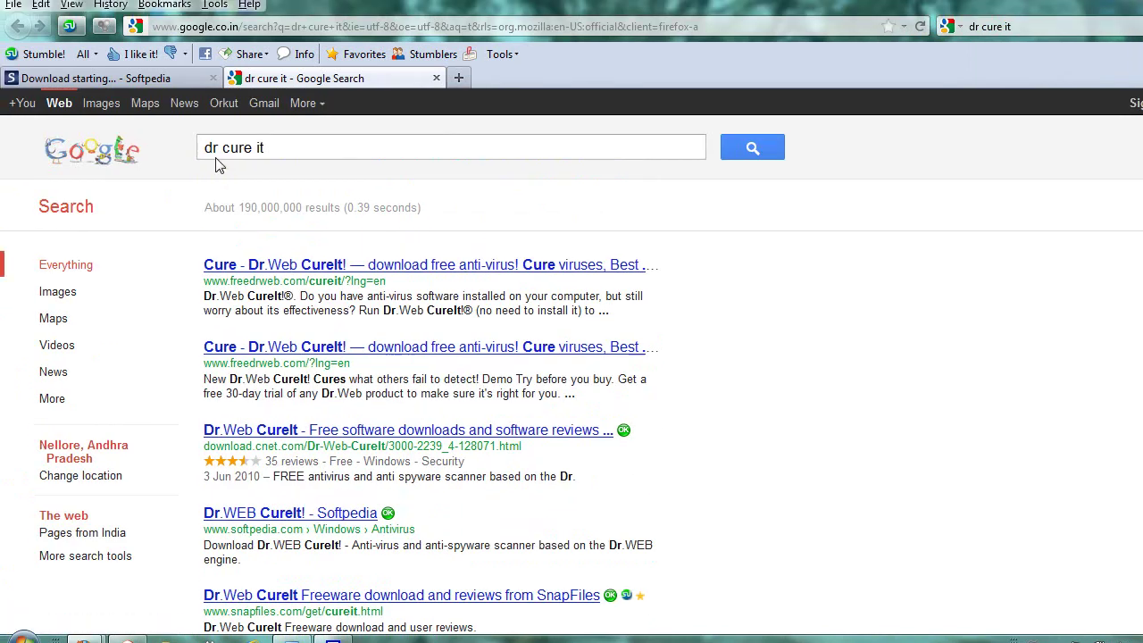
Change the Google search query to "dr web cureit portable".
left_click(226, 148)
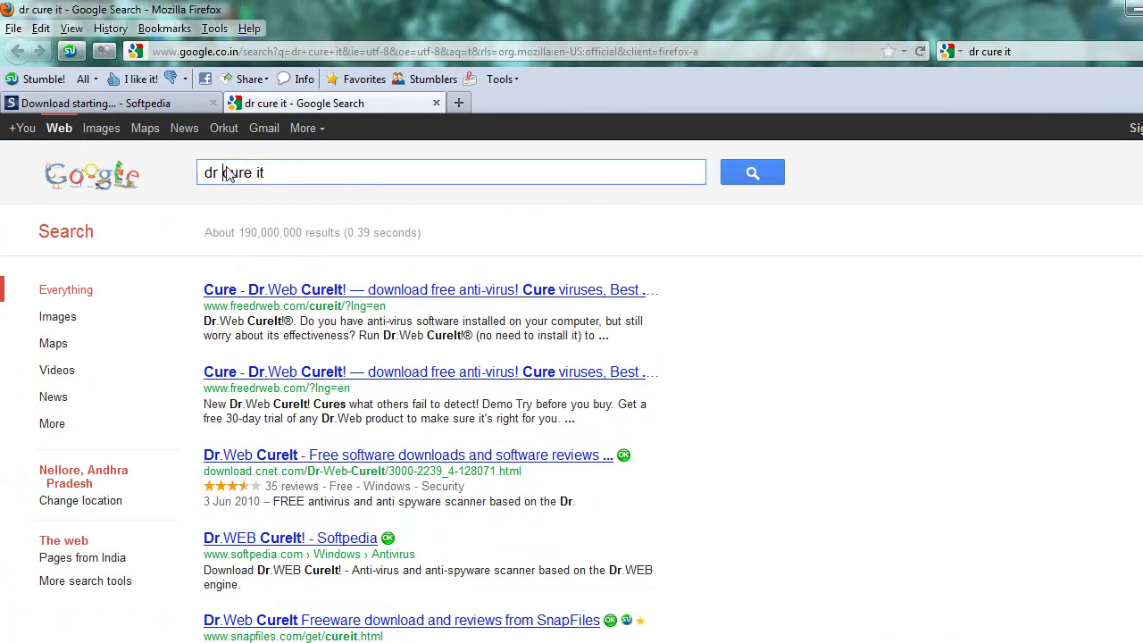
type("web")
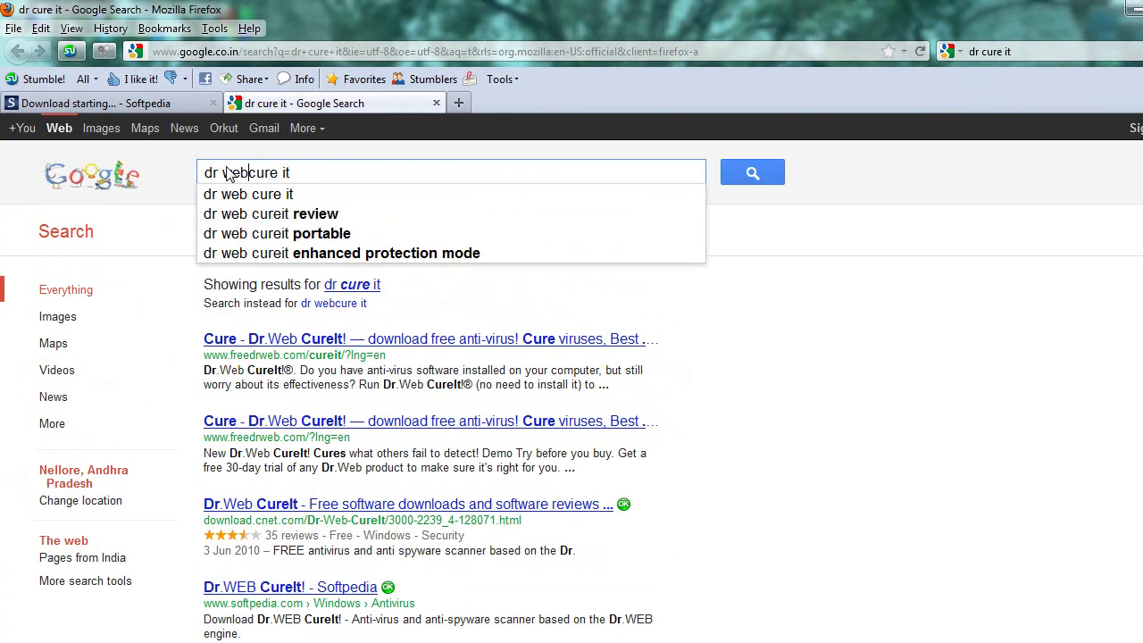
left_click(277, 234)
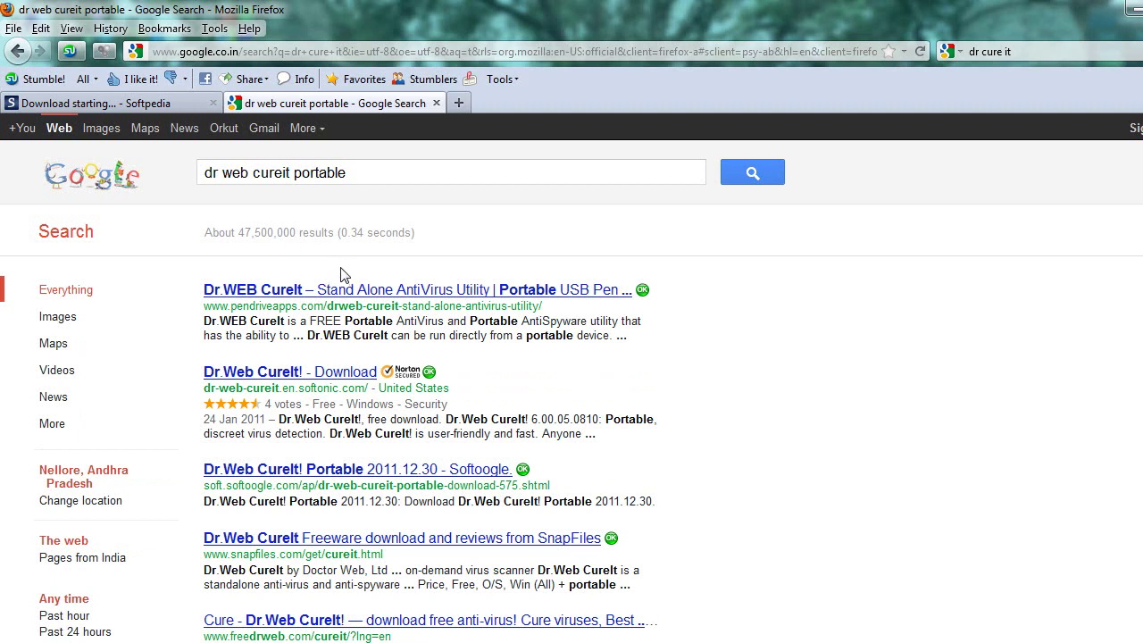
Open the Softonic result for Dr.Web CureIt! and examine its program details, review, pros and cons, virus-free guarantee and user reviews.
left_click(302, 373)
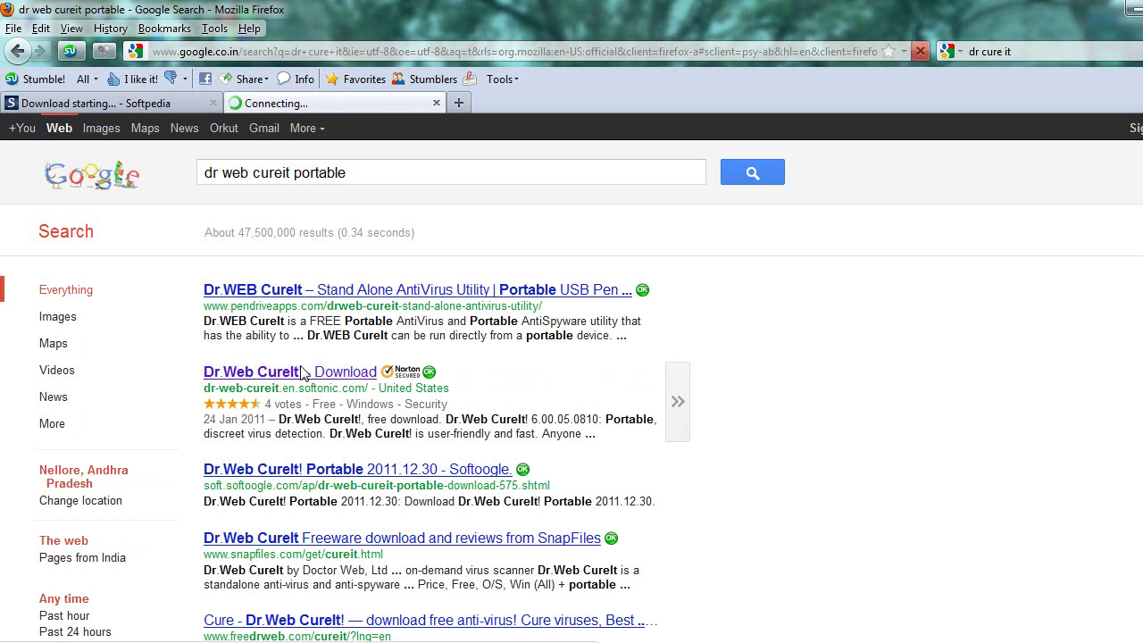
scroll(301, 372, "down", 3)
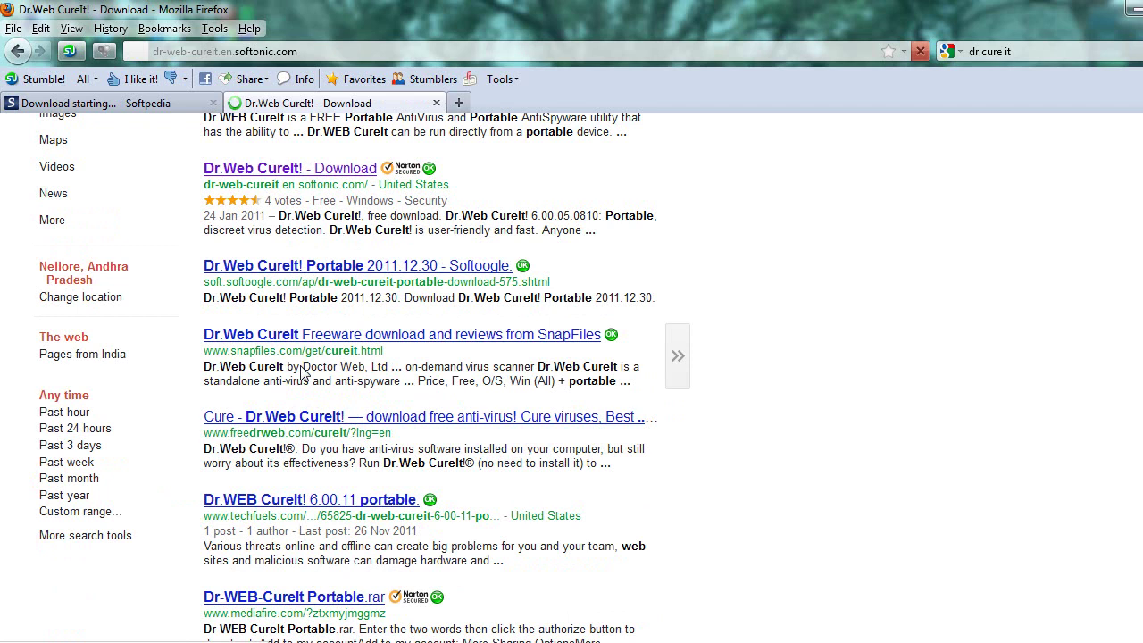
scroll(301, 372, "down", 3)
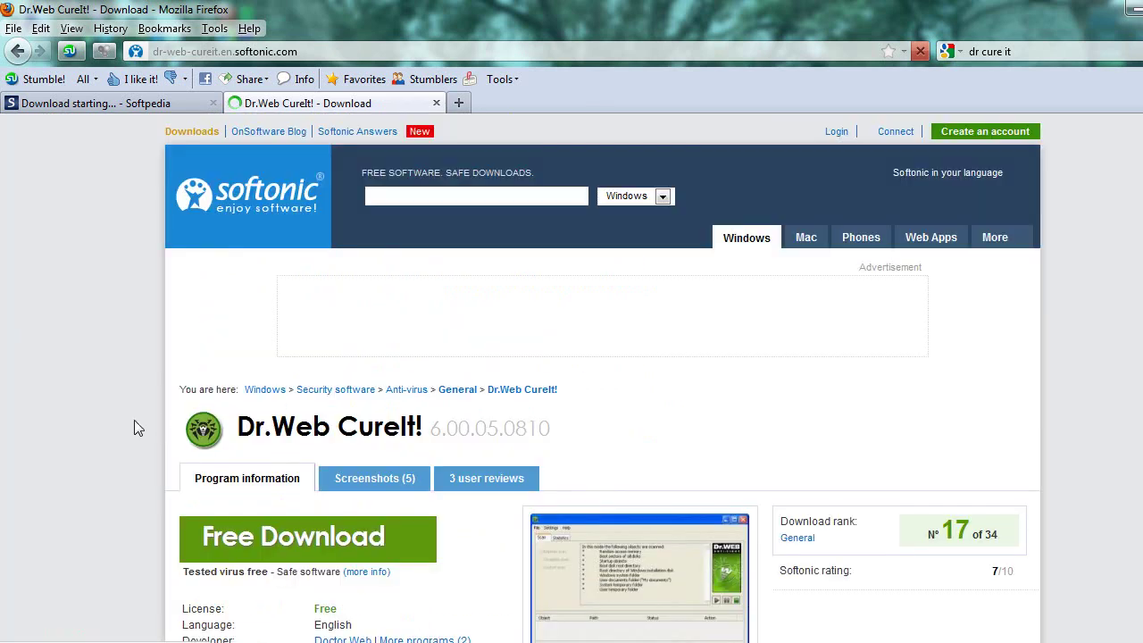
scroll(92, 422, "down", 3)
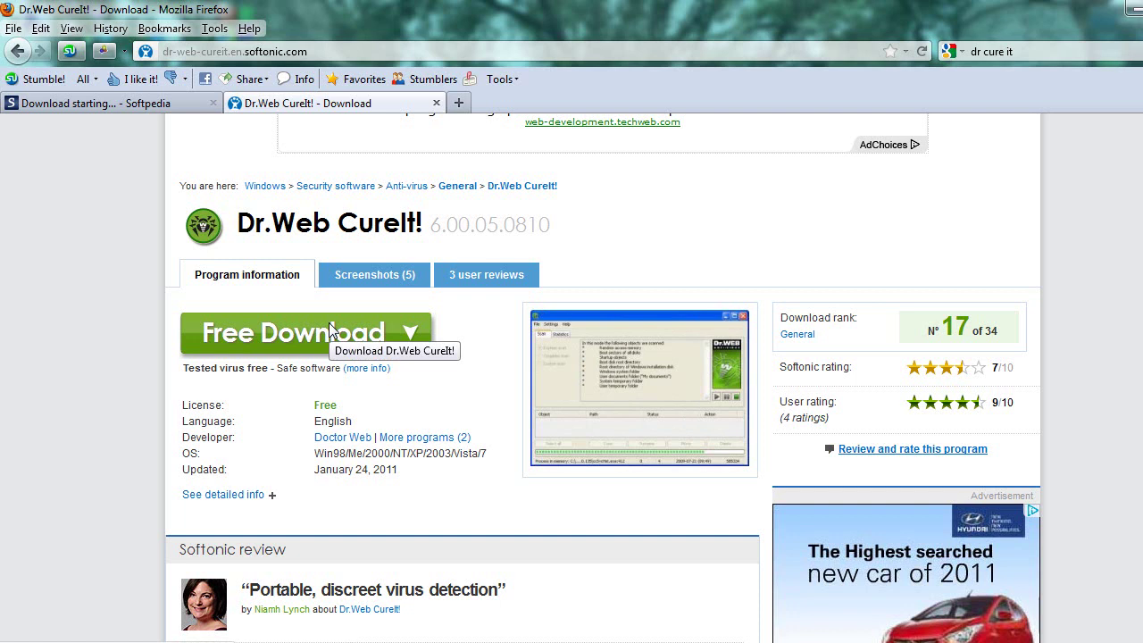
scroll(331, 330, "down", 3)
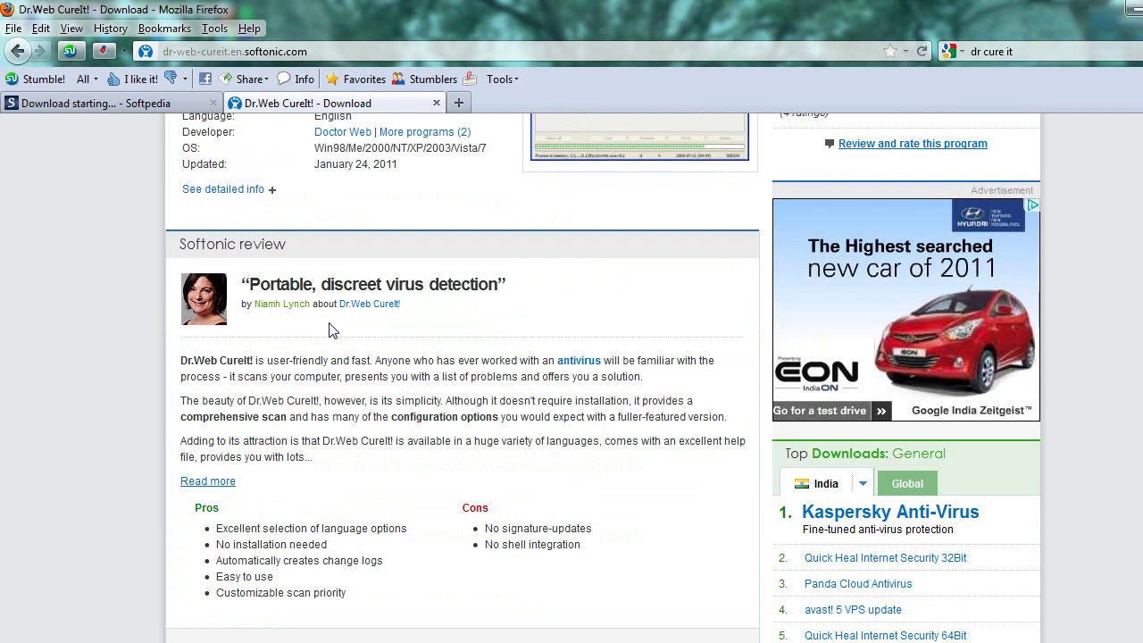
scroll(330, 330, "down", 1)
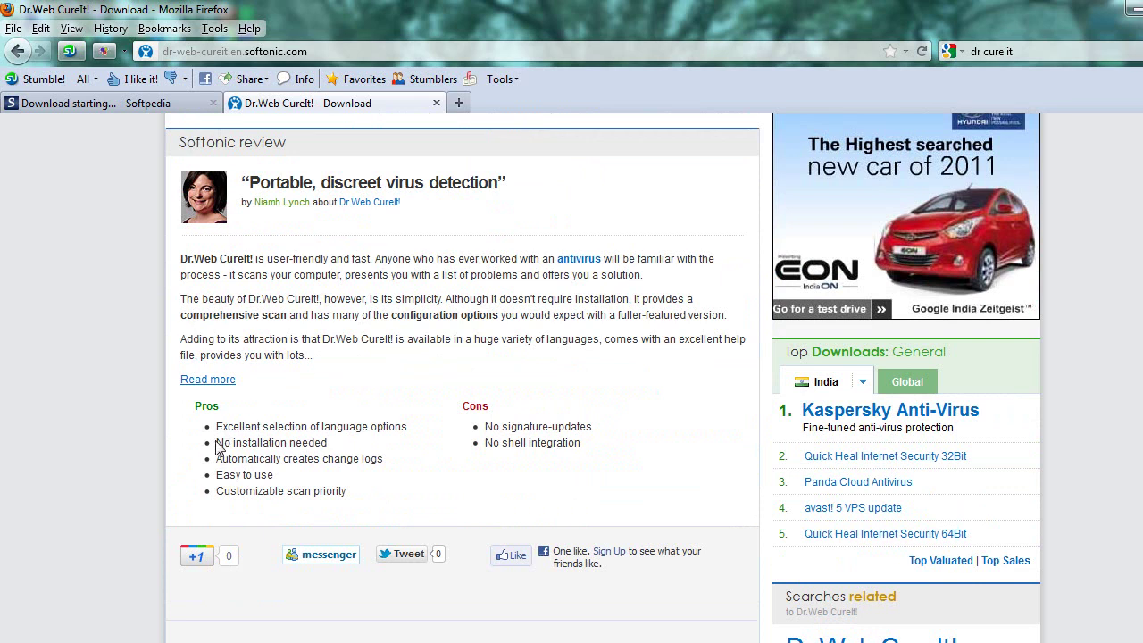
scroll(242, 475, "down", 5)
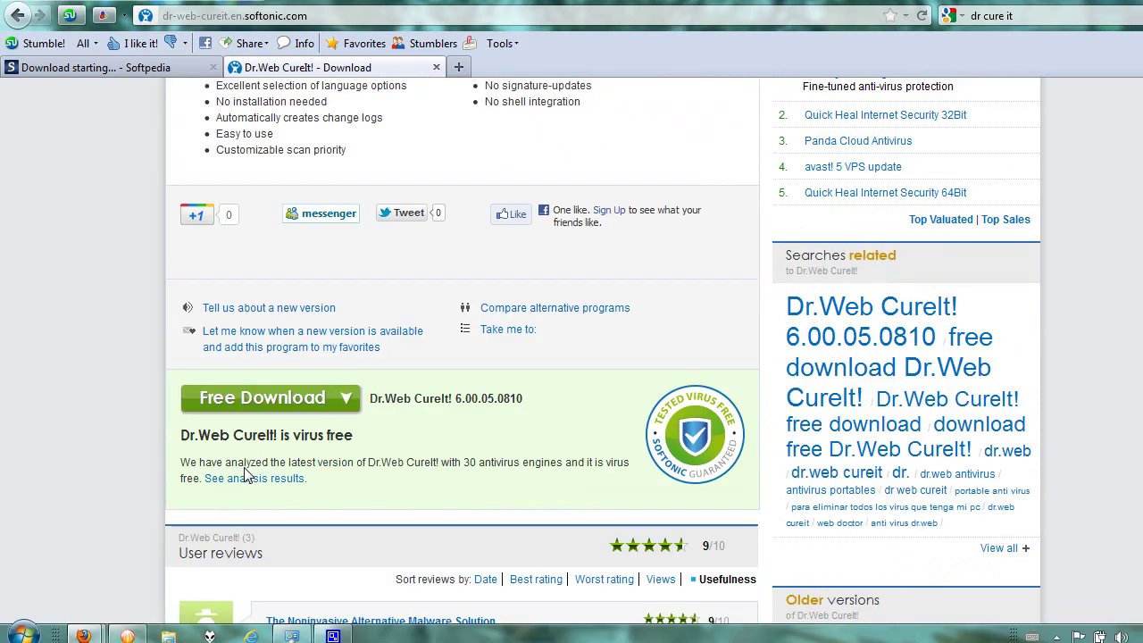
scroll(247, 475, "down", 3)
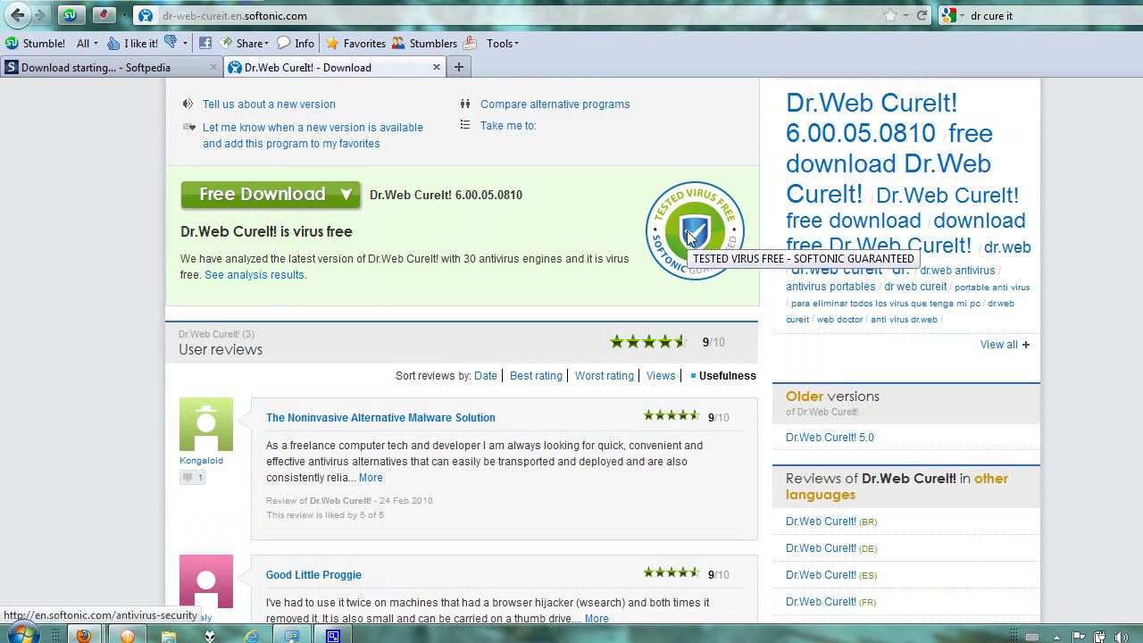
scroll(688, 237, "up", 10)
scroll(688, 238, "up", 3)
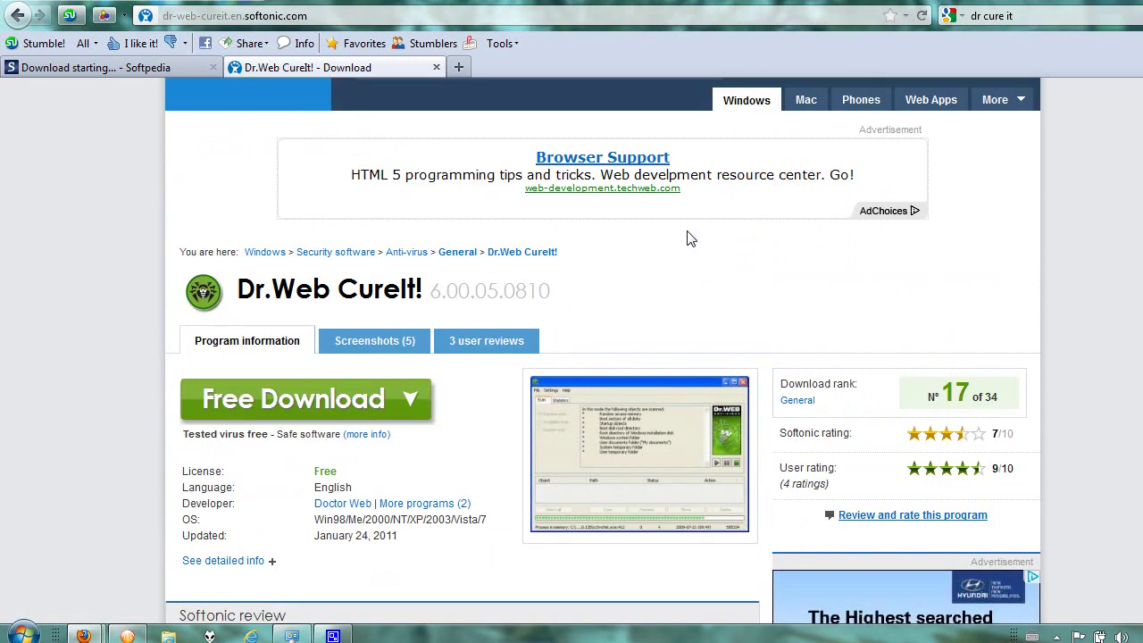
key("F11")
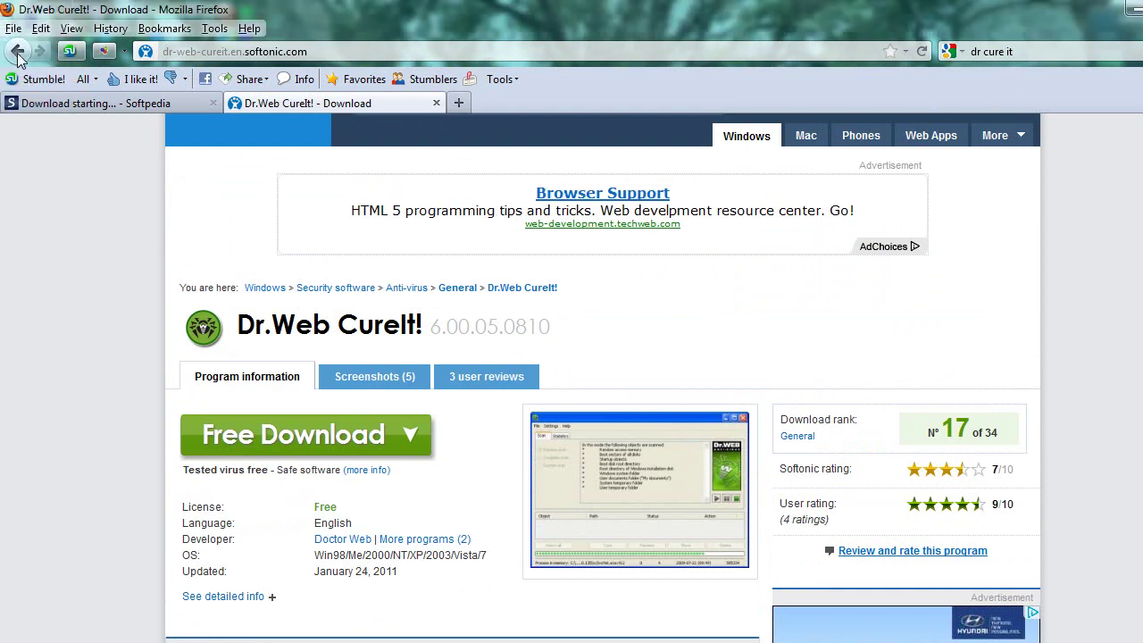
Switch to the open Softpedia page, search the site for "dr web cureit" and look through the results.
left_click(89, 103)
scroll(187, 226, "up", 10)
left_click(427, 141)
type("dr web cureit")
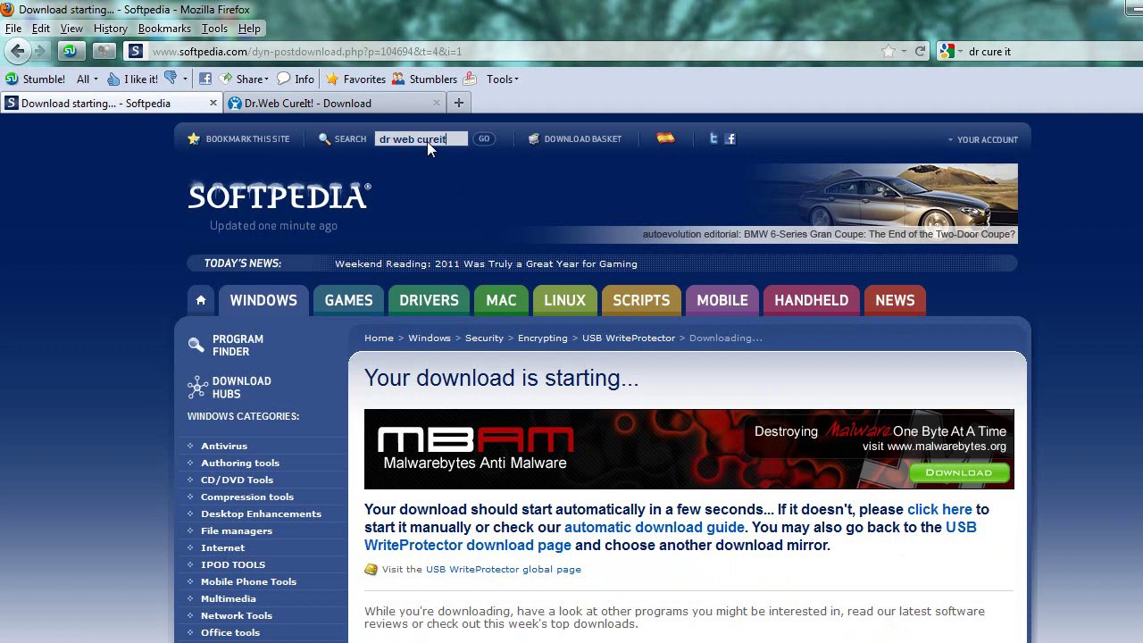
key("Return")
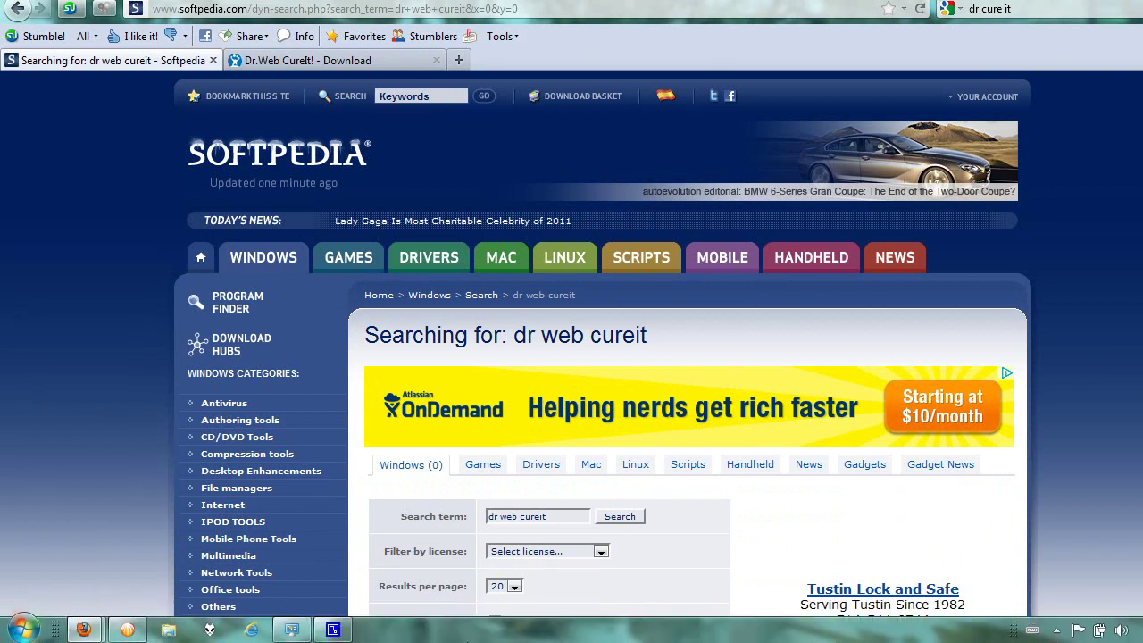
scroll(646, 473, "down", 10)
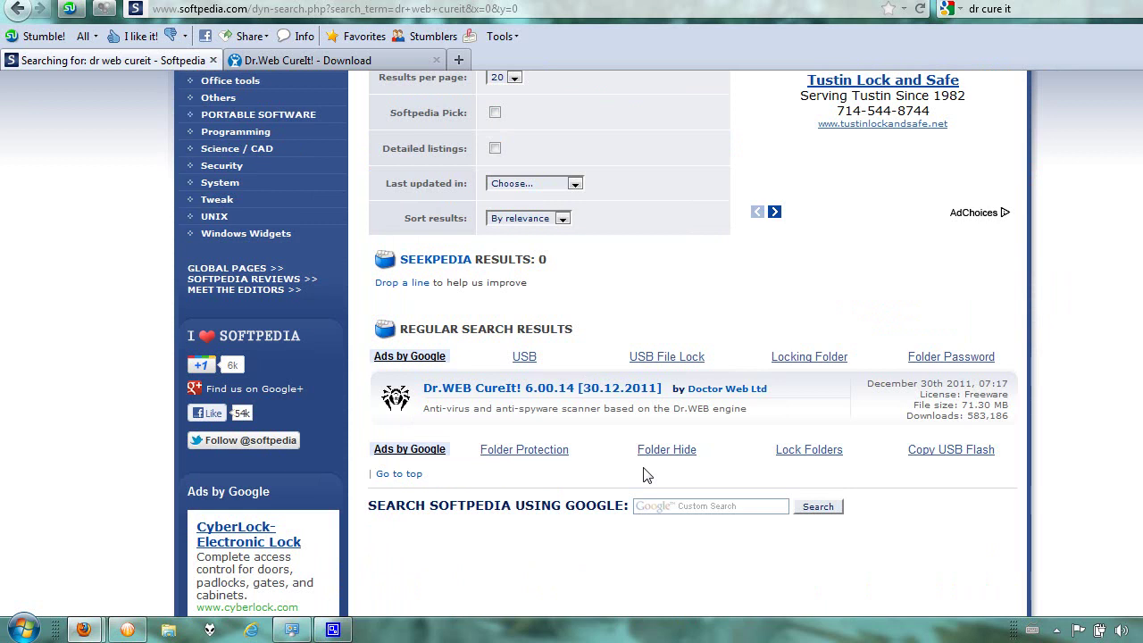
Open the Dr.WEB CureIt! 6.00.14 result, compare its release date with the system clock and examine the program details.
left_click(568, 395)
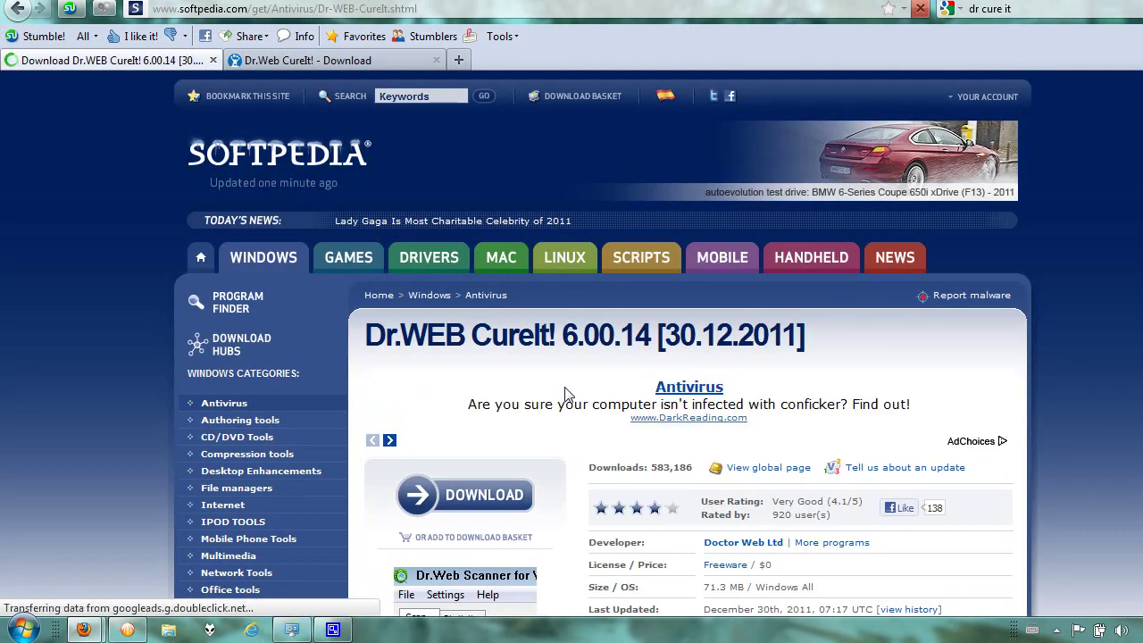
left_click_drag(725, 344, 795, 337)
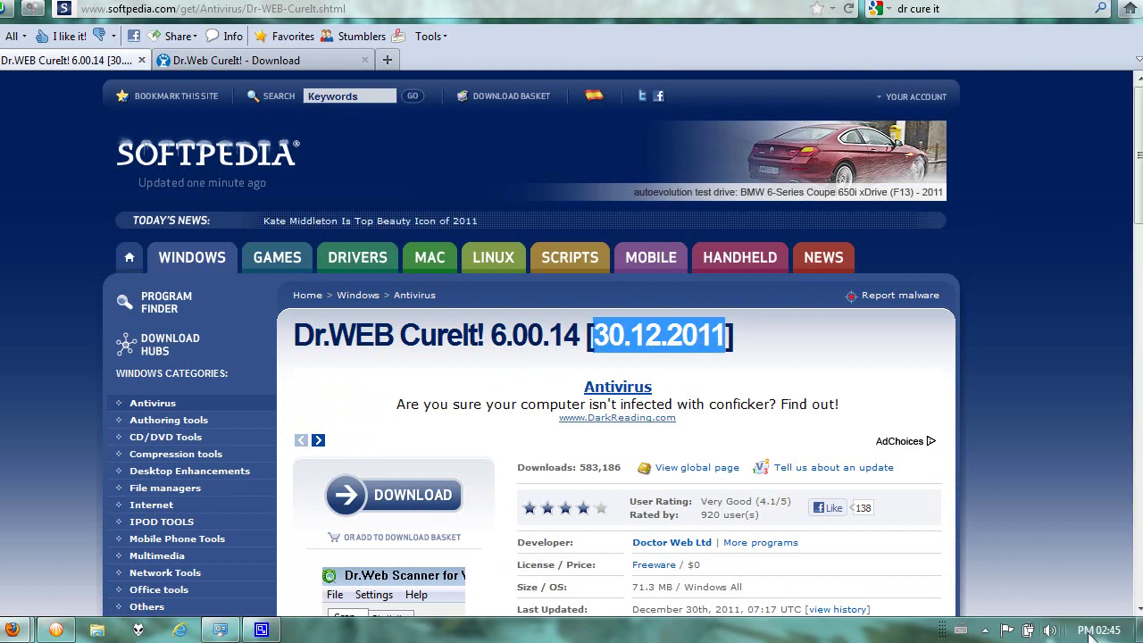
mouse_move(1090, 635)
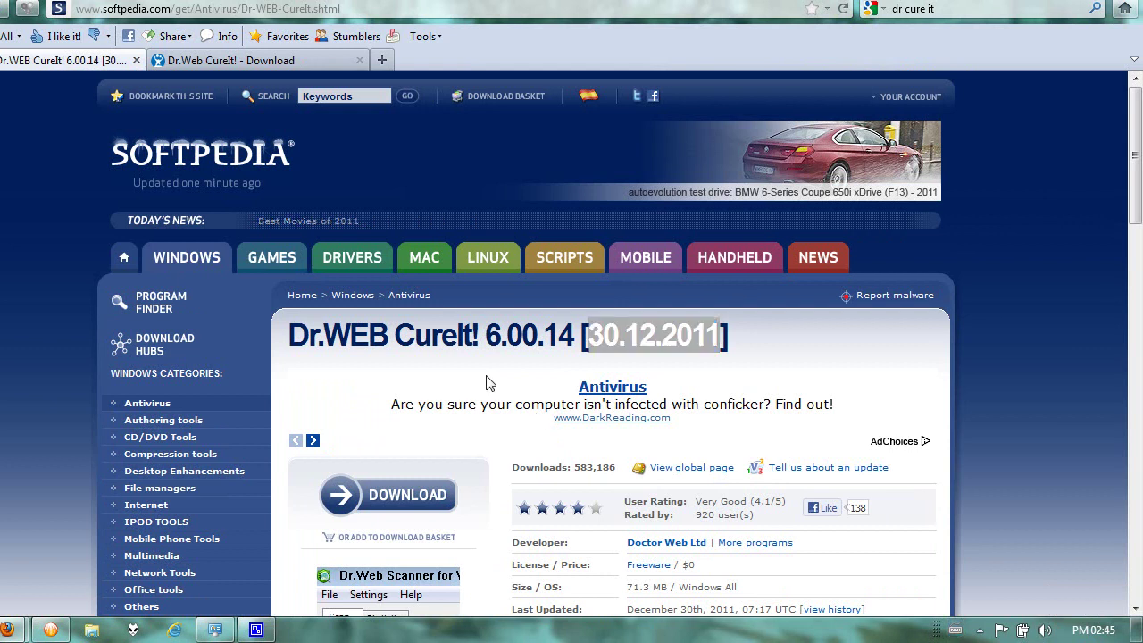
scroll(484, 382, "down", 2)
scroll(424, 381, "down", 2)
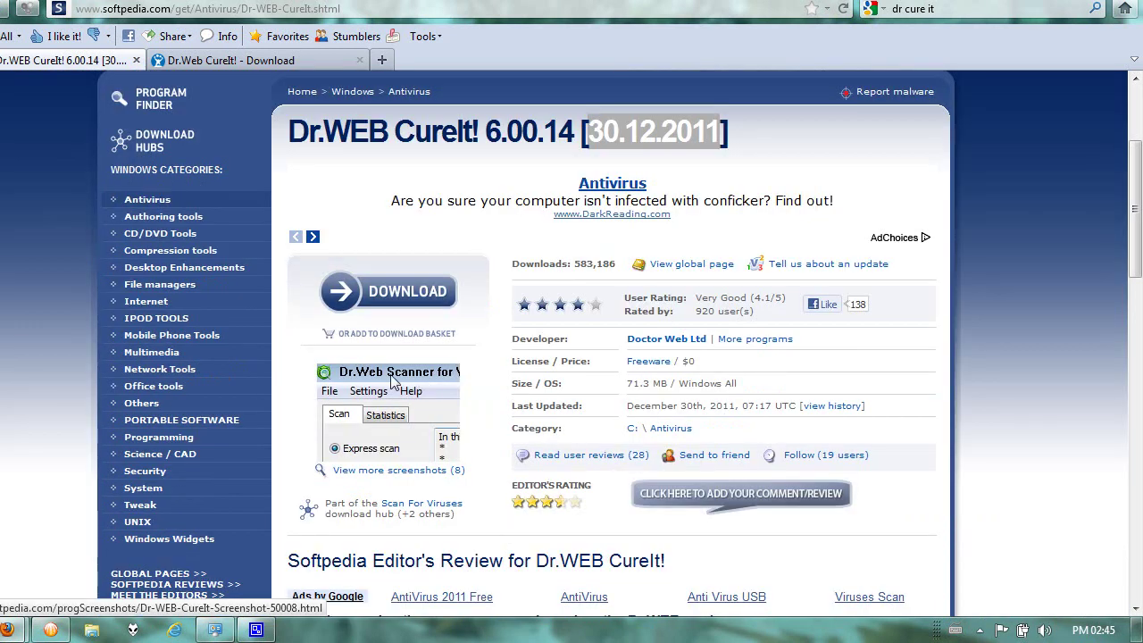
left_click(460, 295)
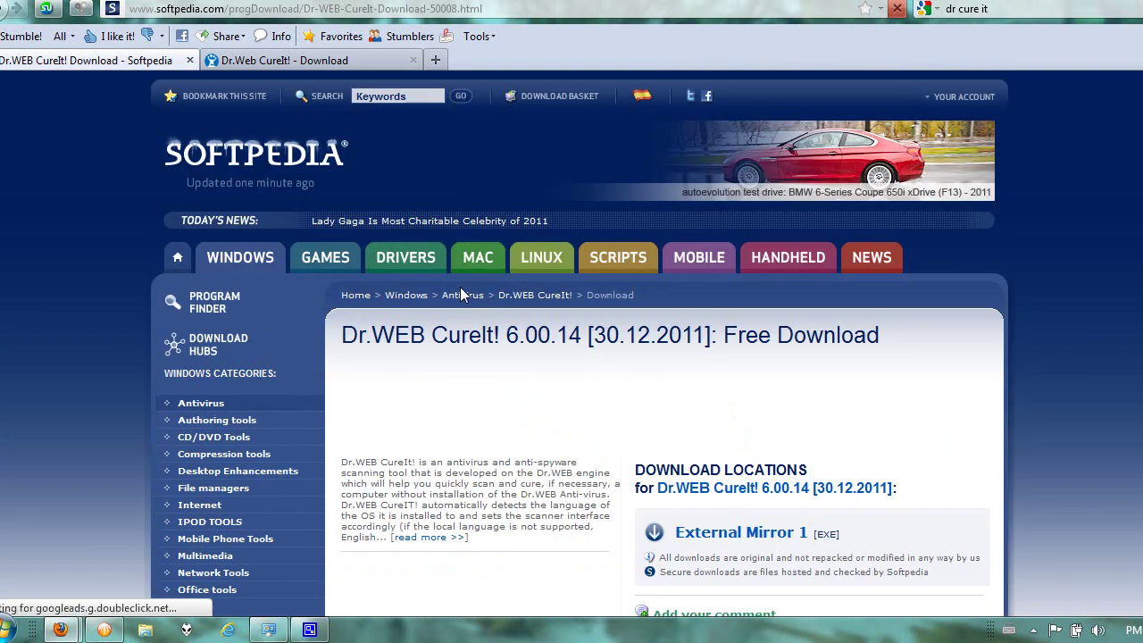
scroll(665, 442, "down", 4)
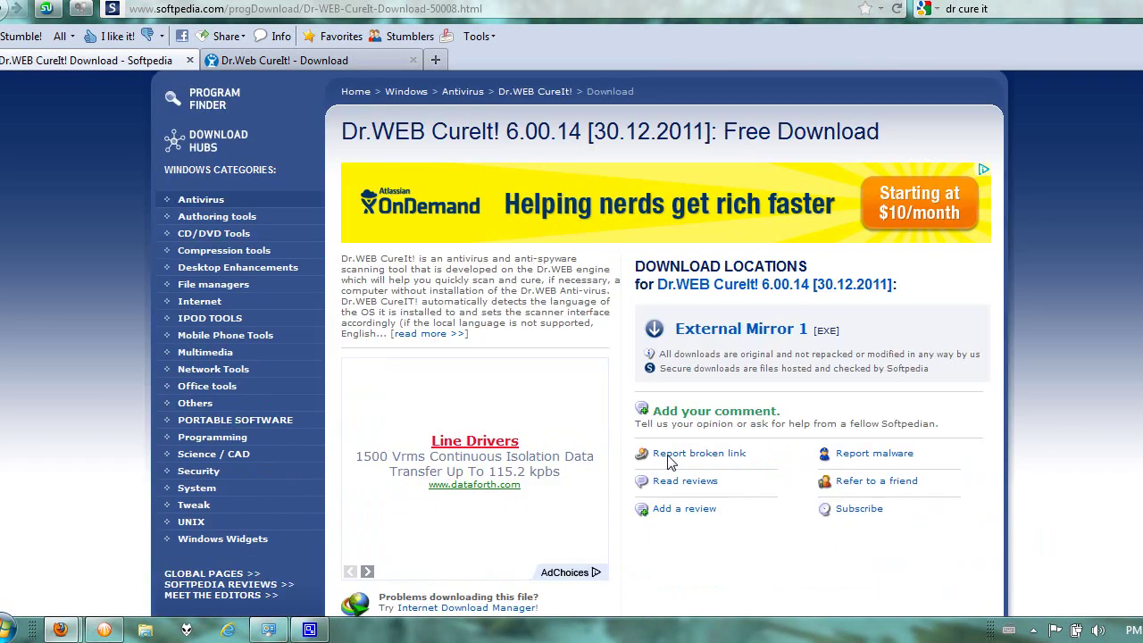
left_click(735, 289)
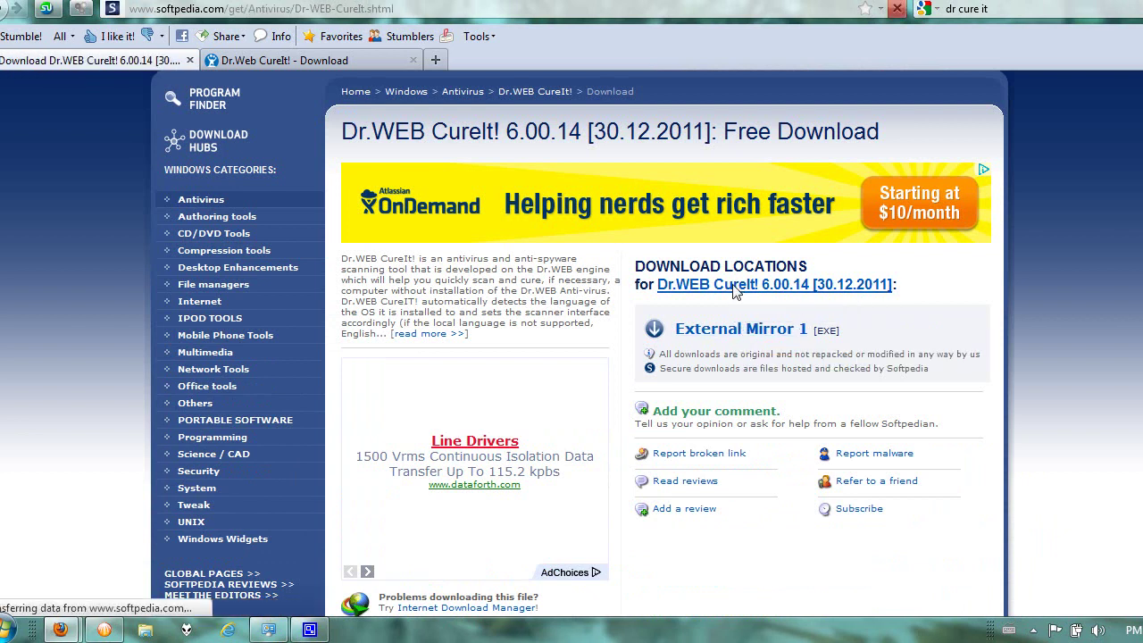
scroll(536, 397, "down", 2)
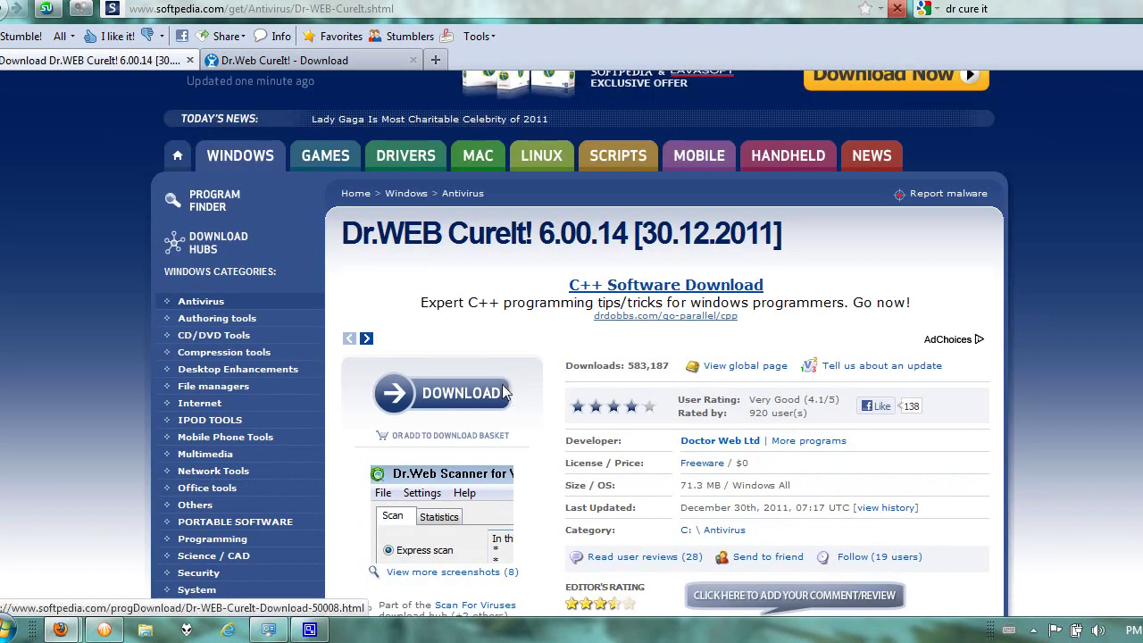
Start the download of Dr.WEB CureIt! 6.00.14 from External Mirror 1.
left_click(513, 399)
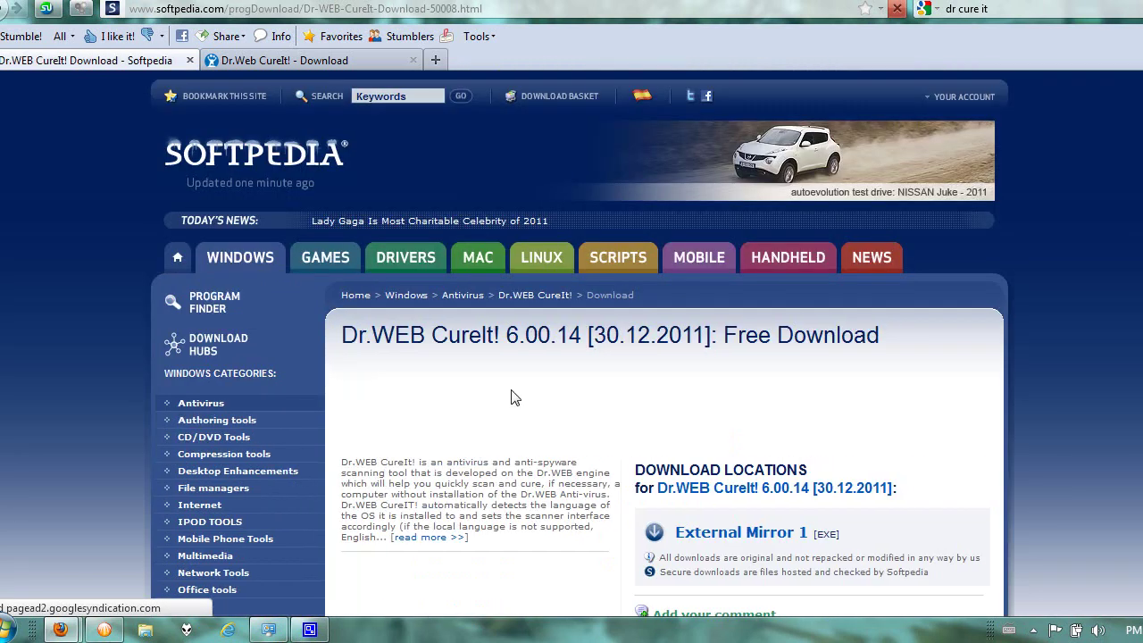
left_click(729, 536)
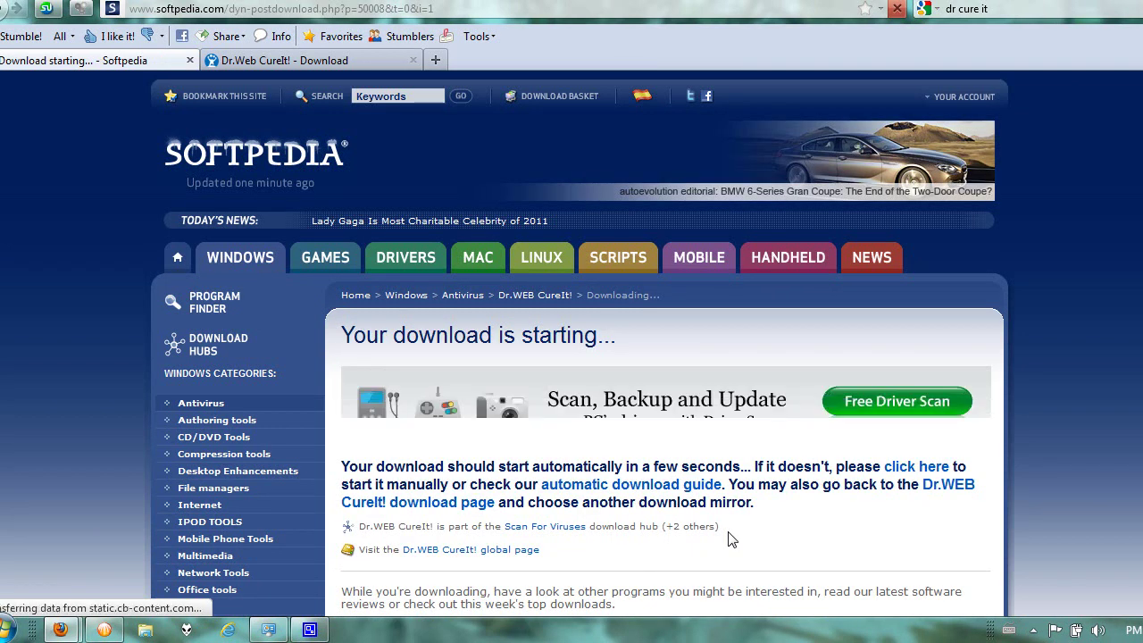
scroll(615, 439, "down", 4)
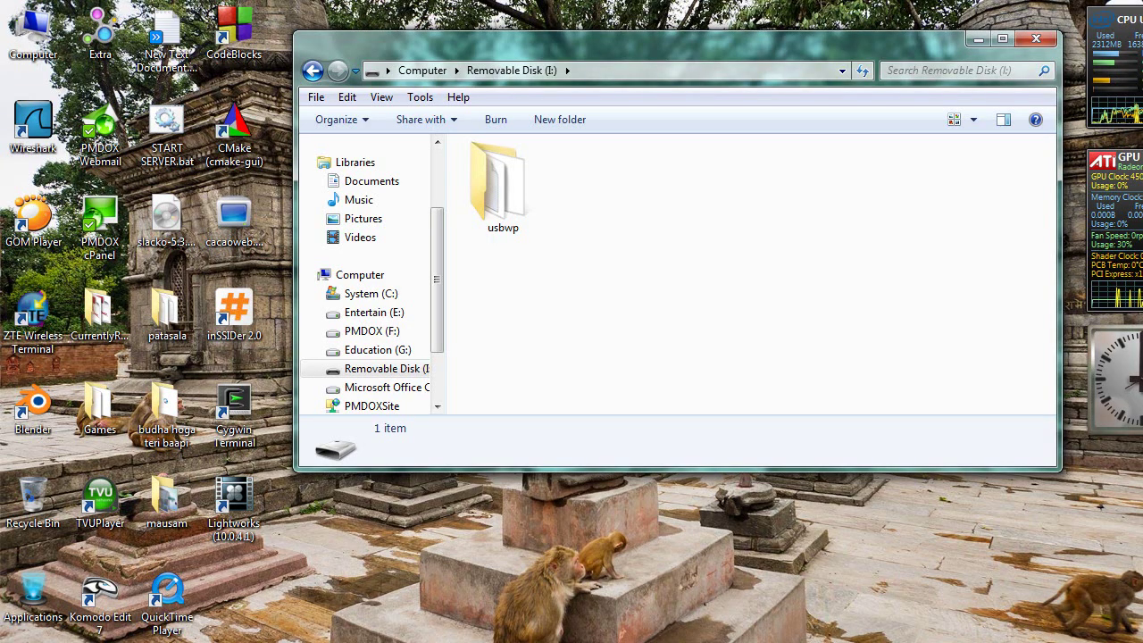
Create a new folder named AntiVirus in the root of Removable Disk (I:).
right_click(635, 232)
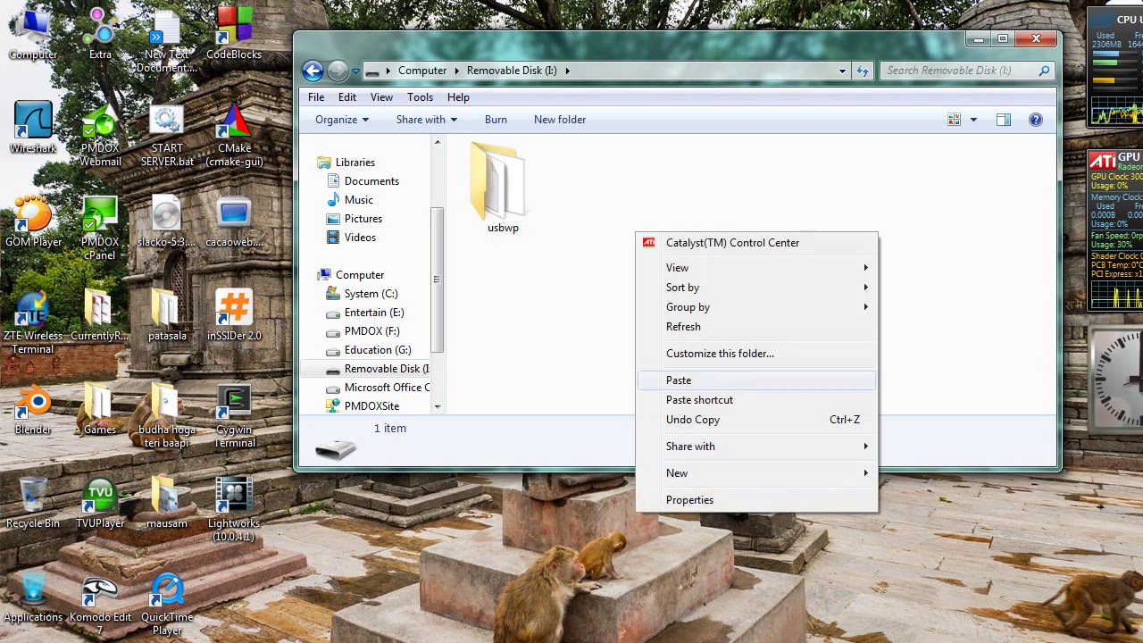
mouse_move(679, 472)
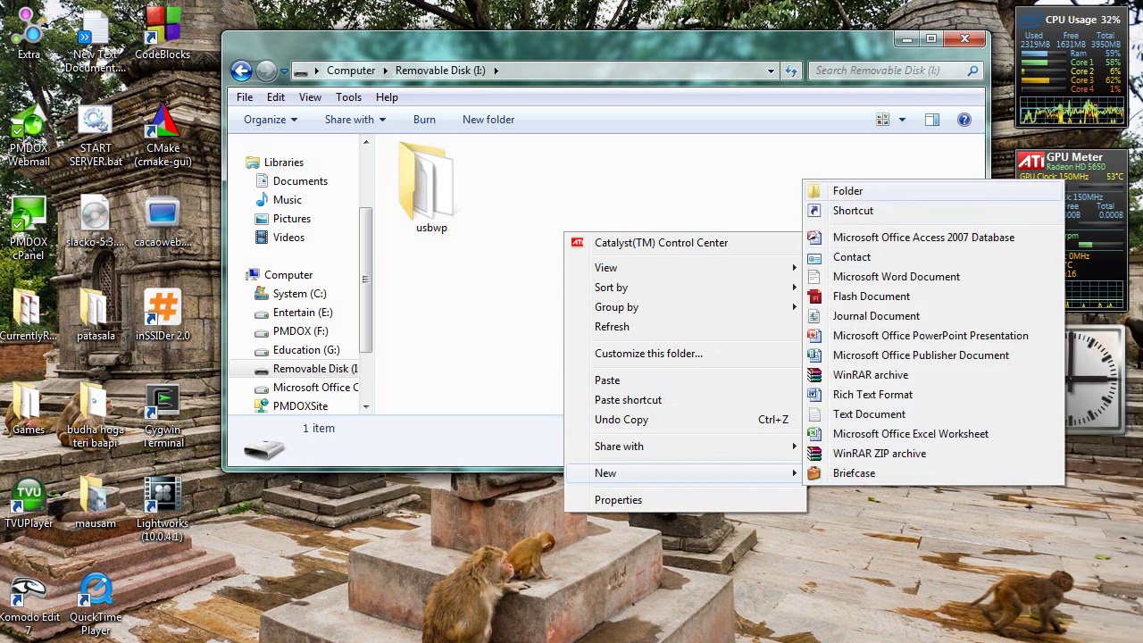
left_click(901, 190)
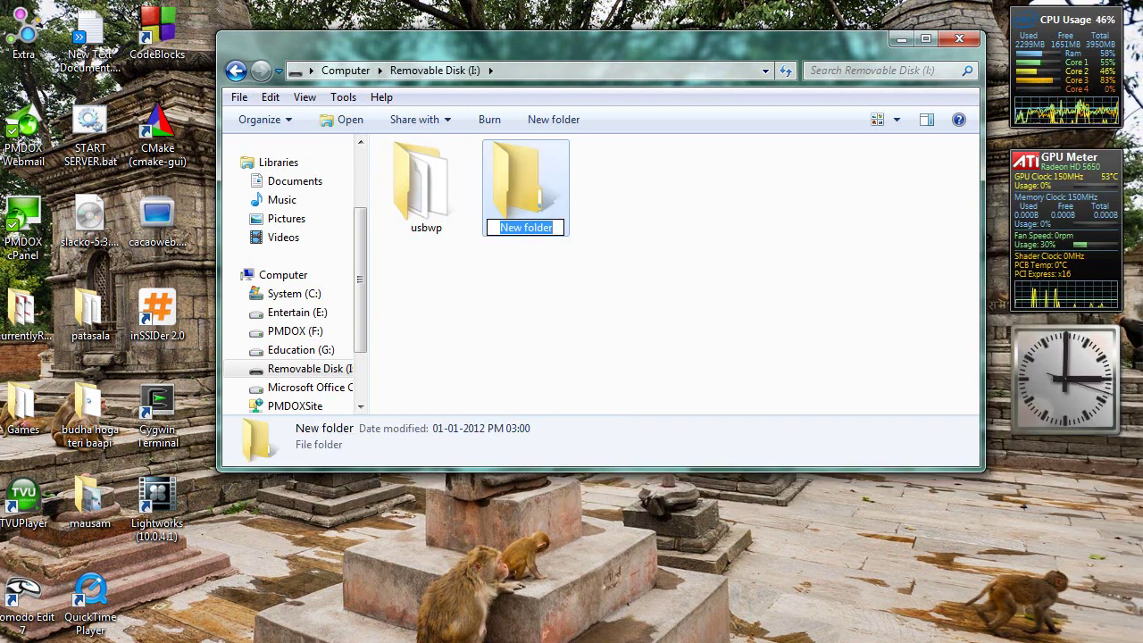
type("a")
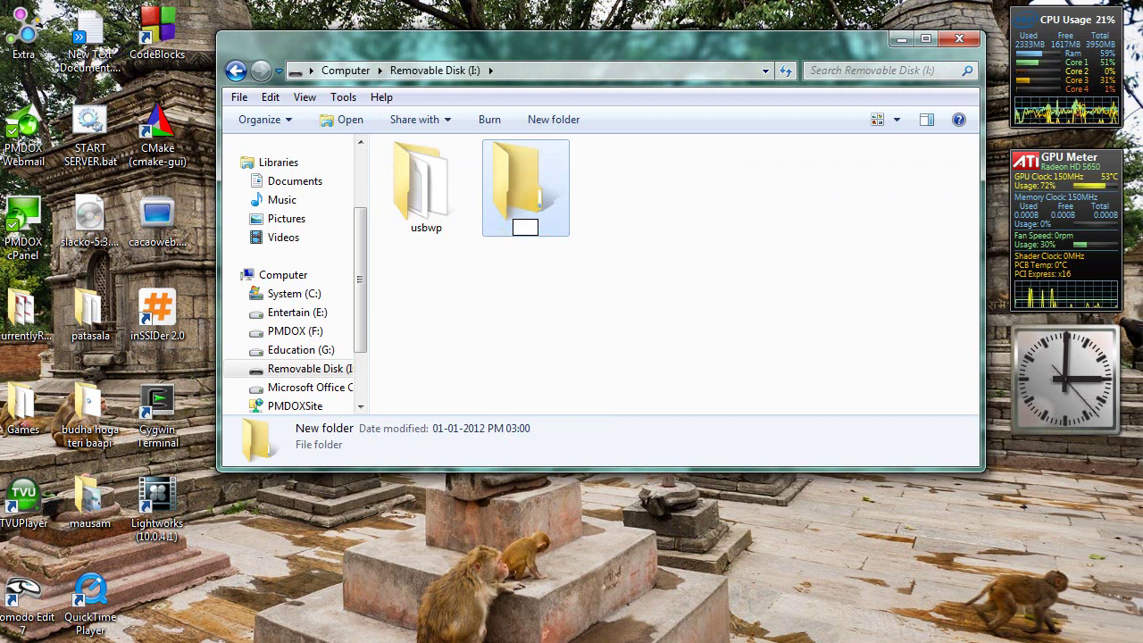
type("Ant")
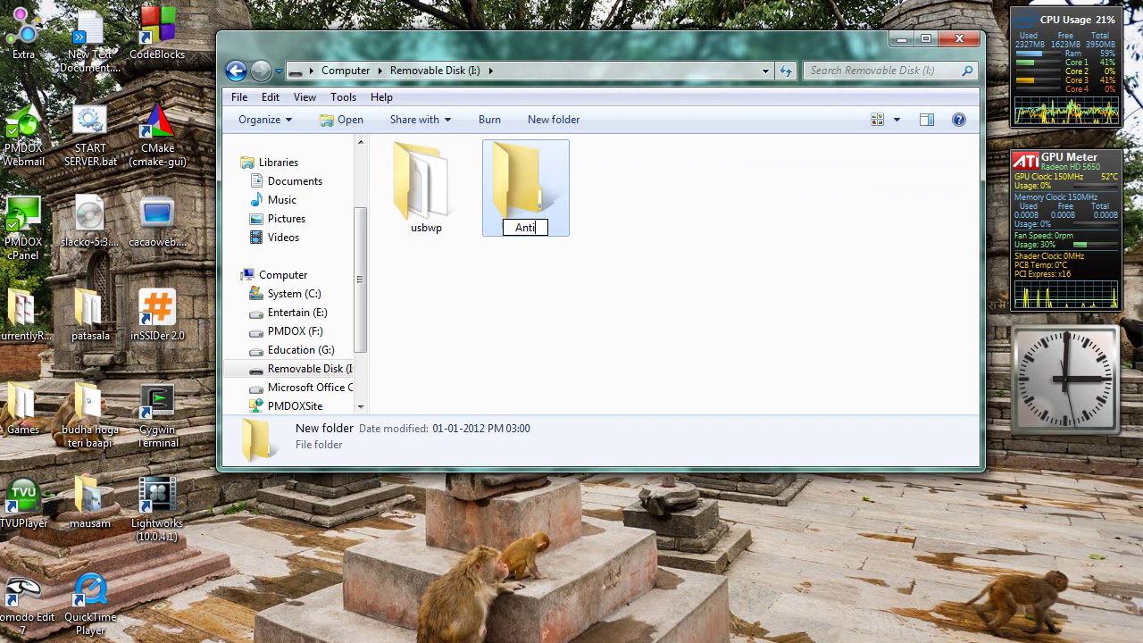
type("iV")
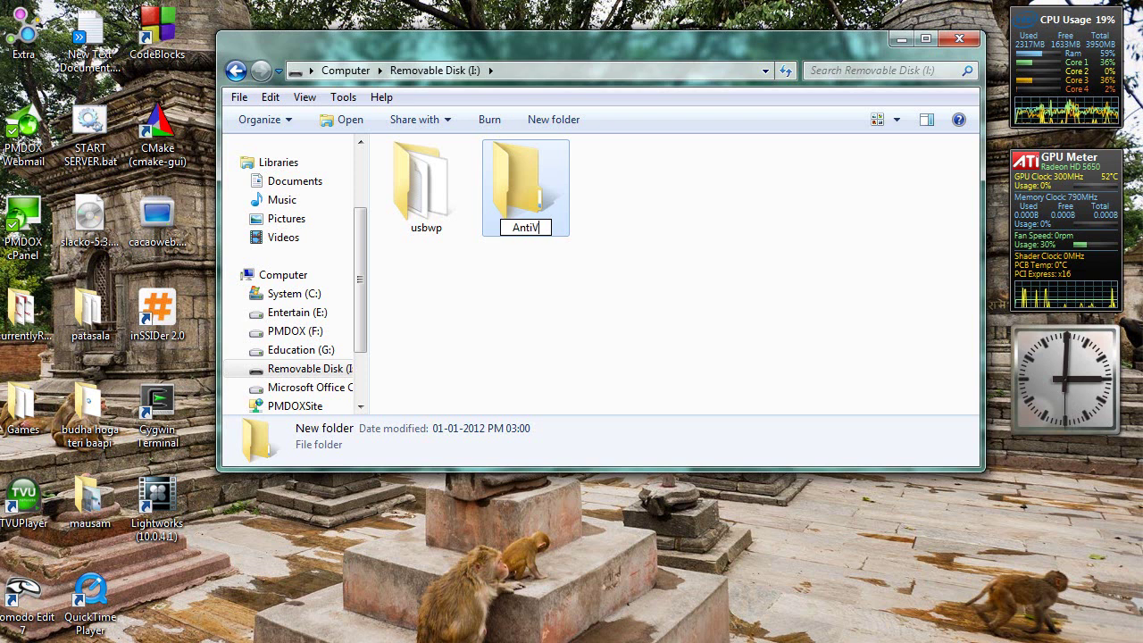
type("irus")
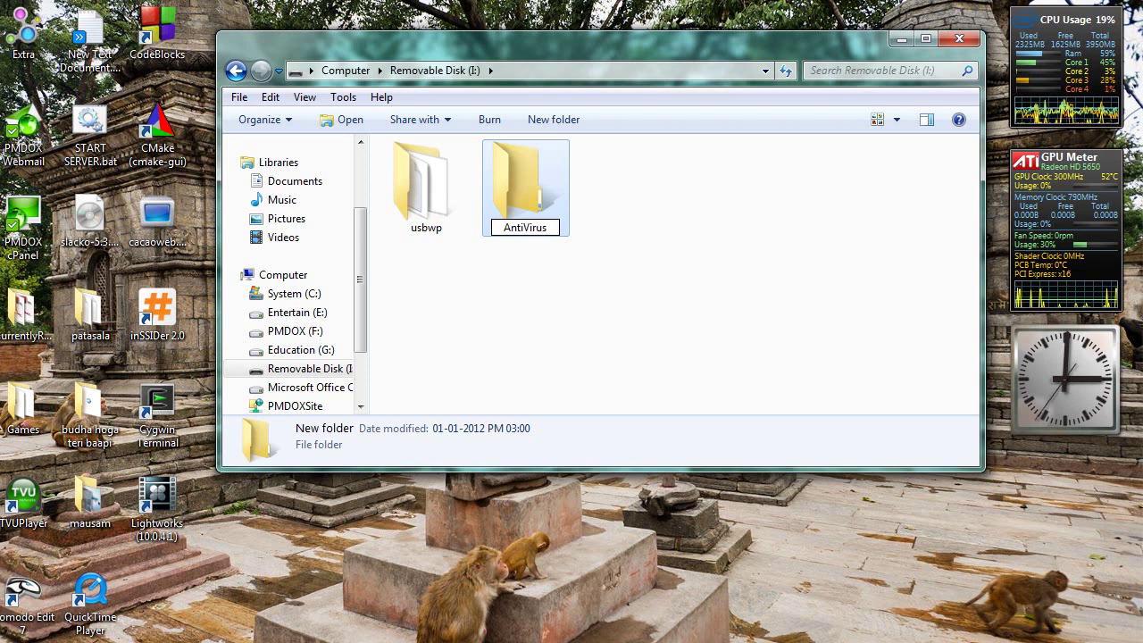
key("Return")
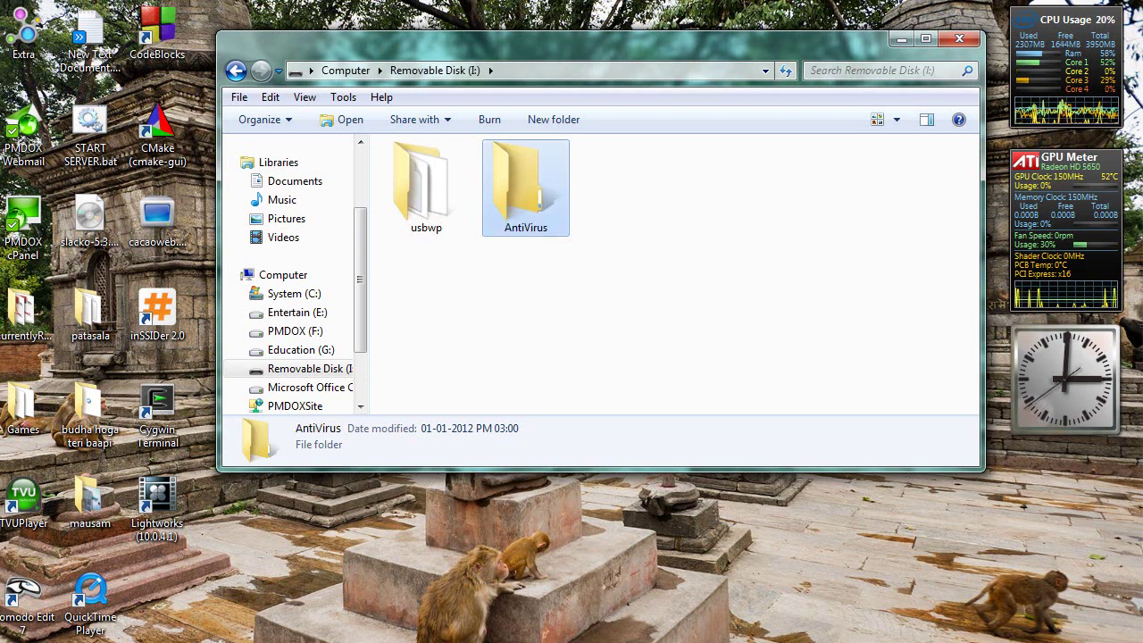
Open the AntiVirus folder on drive I: and paste the copied item into it.
key("Return")
right_click(554, 176)
left_click(587, 324)
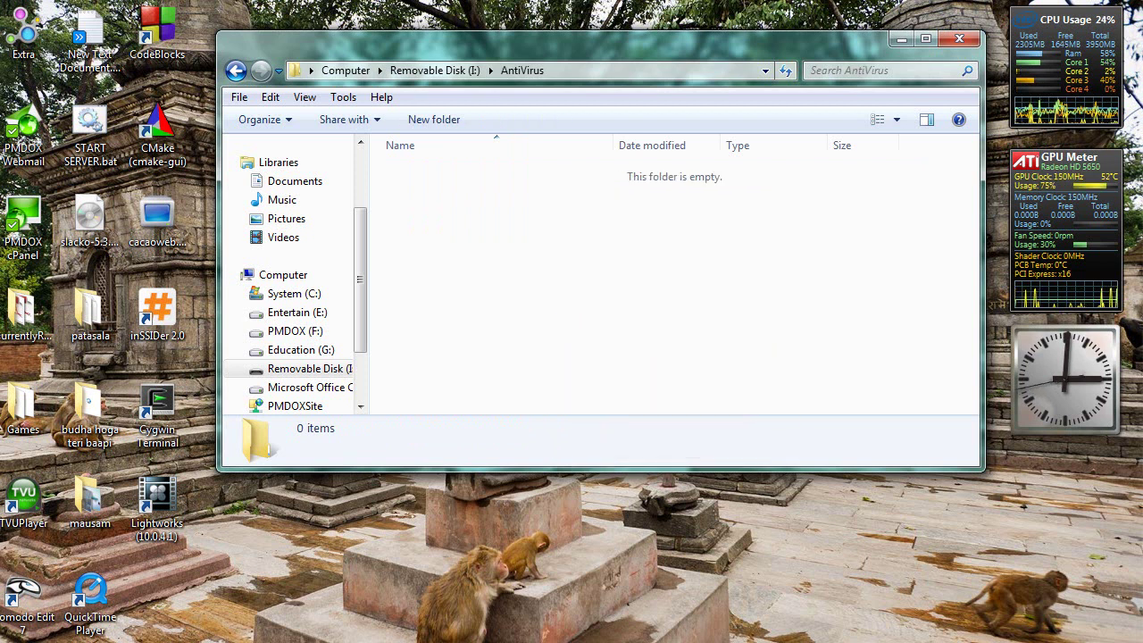